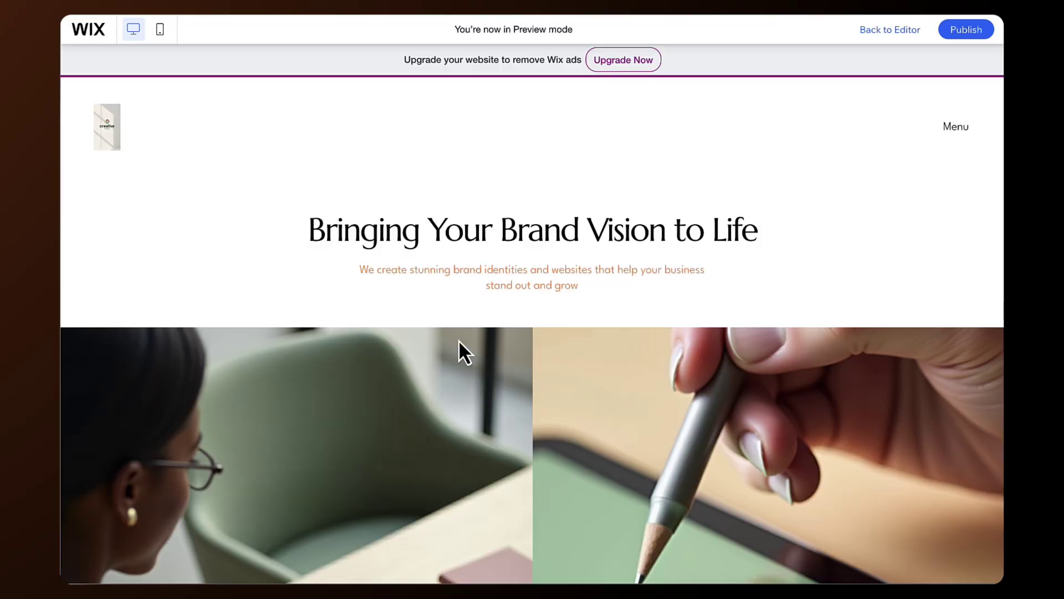
Scroll through the Creative Studio home page in preview and back to the top
scroll(458, 351, "down", 10)
scroll(460, 344, "down", 15)
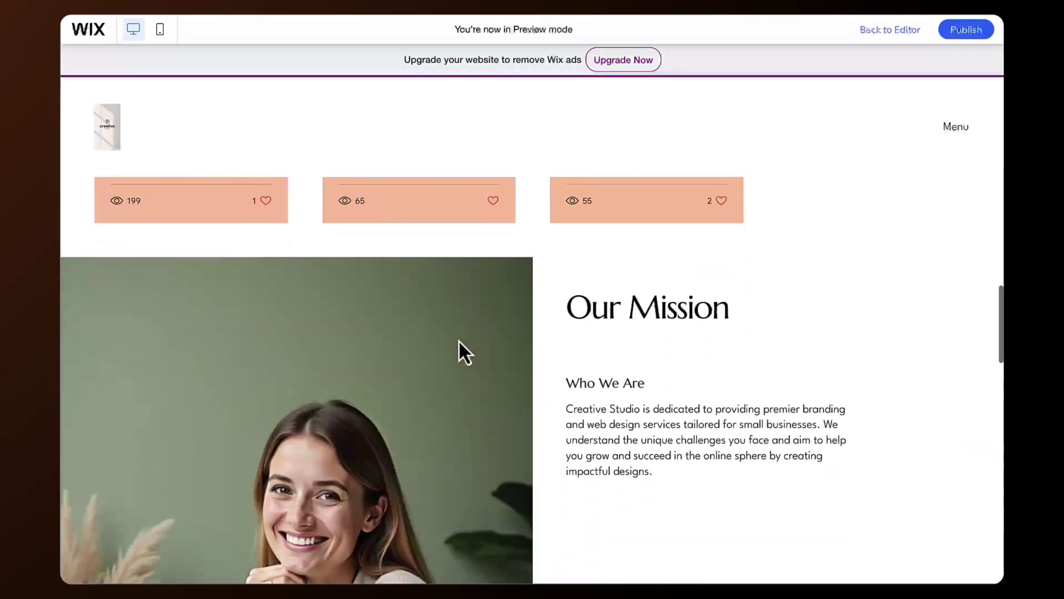
scroll(460, 351, "up", 8)
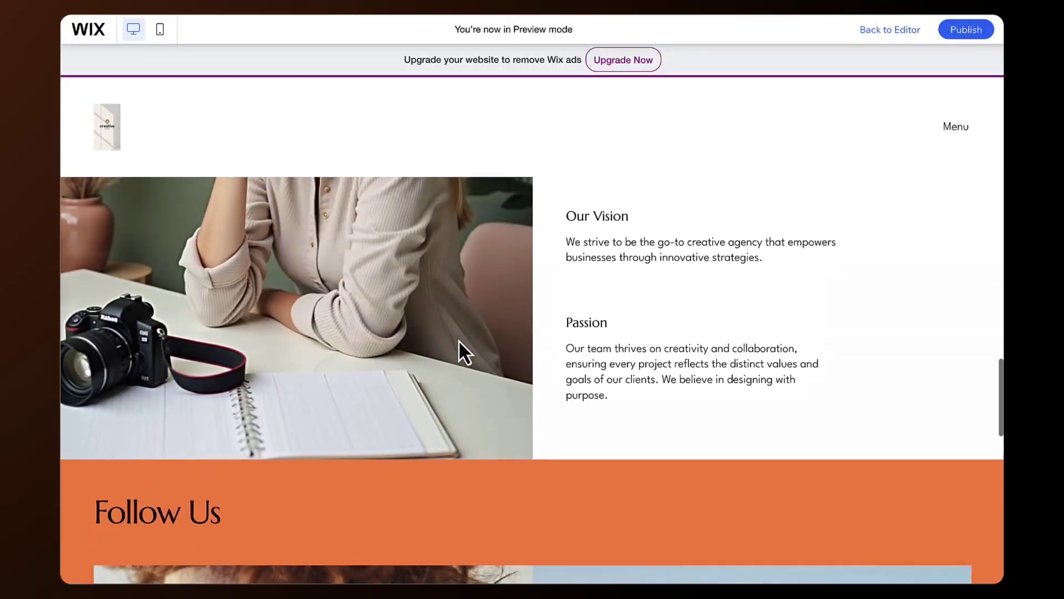
scroll(465, 353, "down", 9)
scroll(458, 340, "down", 5)
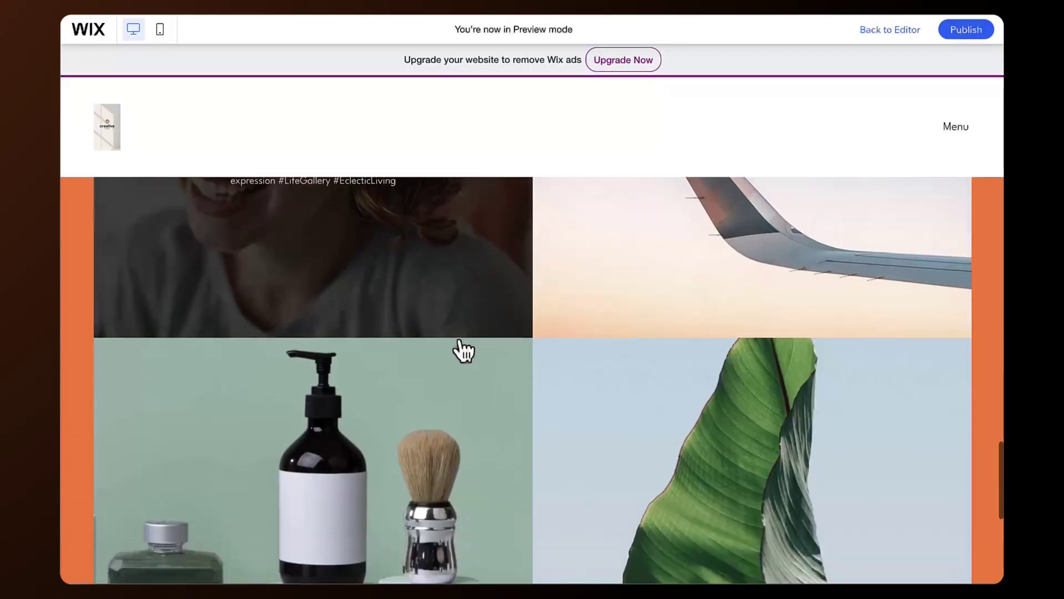
scroll(458, 340, "up", 20)
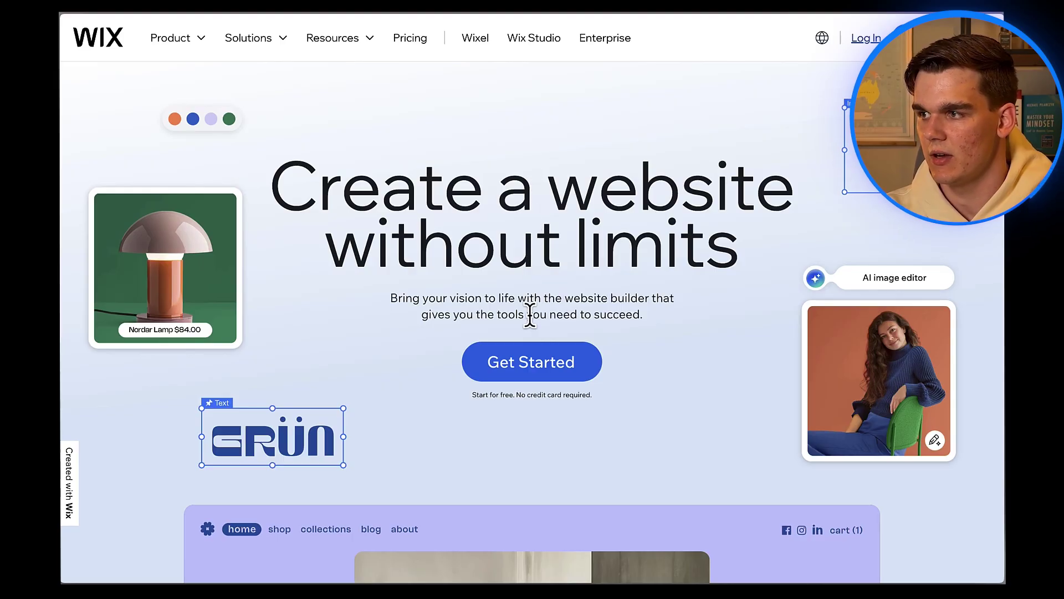
Sign up for Wix with a Google account and approve the consent page
left_click(532, 361)
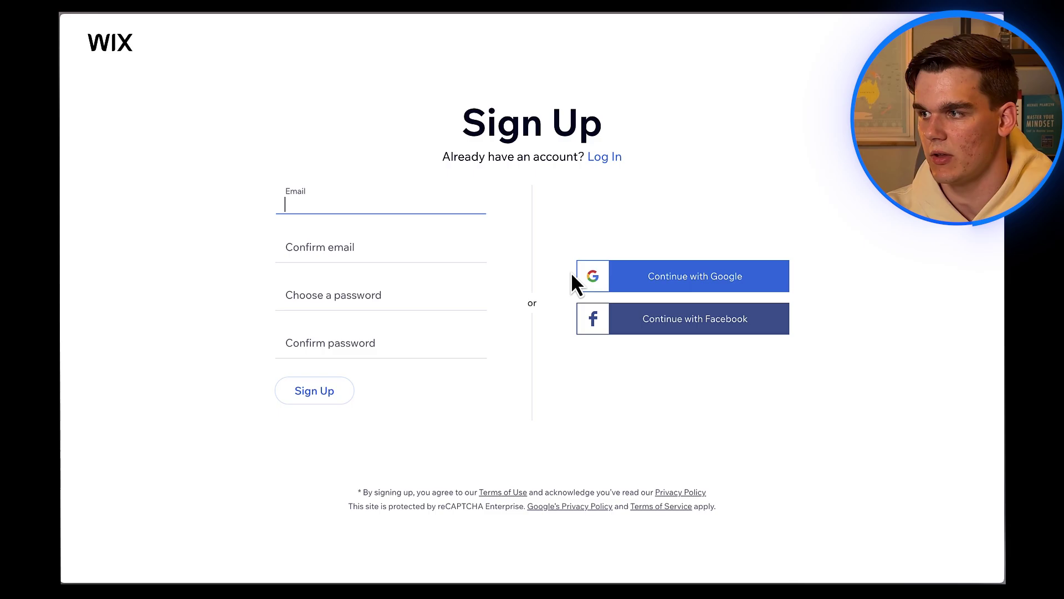
left_click(659, 268)
left_click(478, 266)
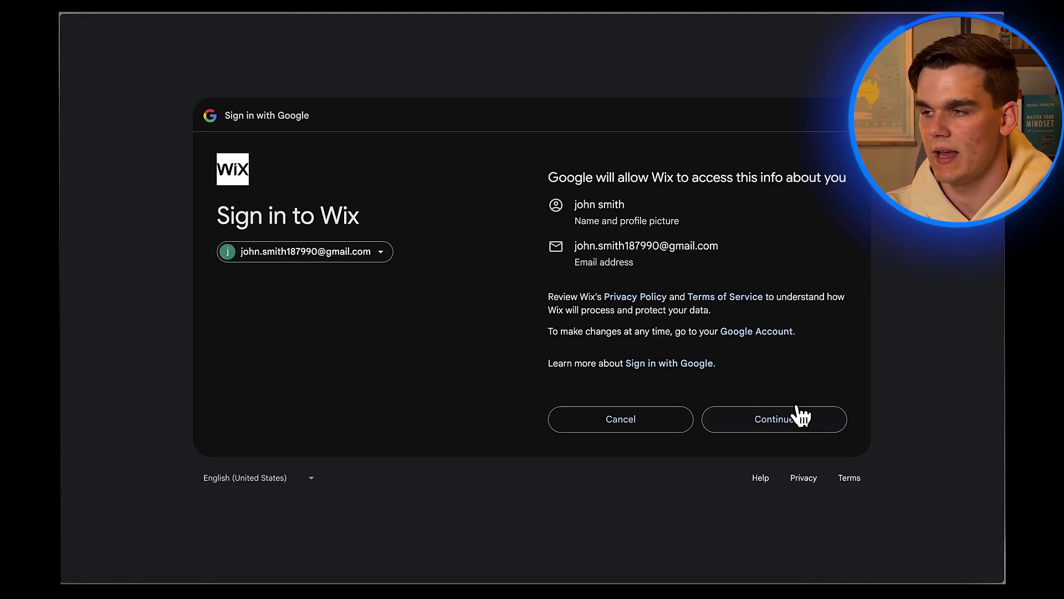
left_click(799, 413)
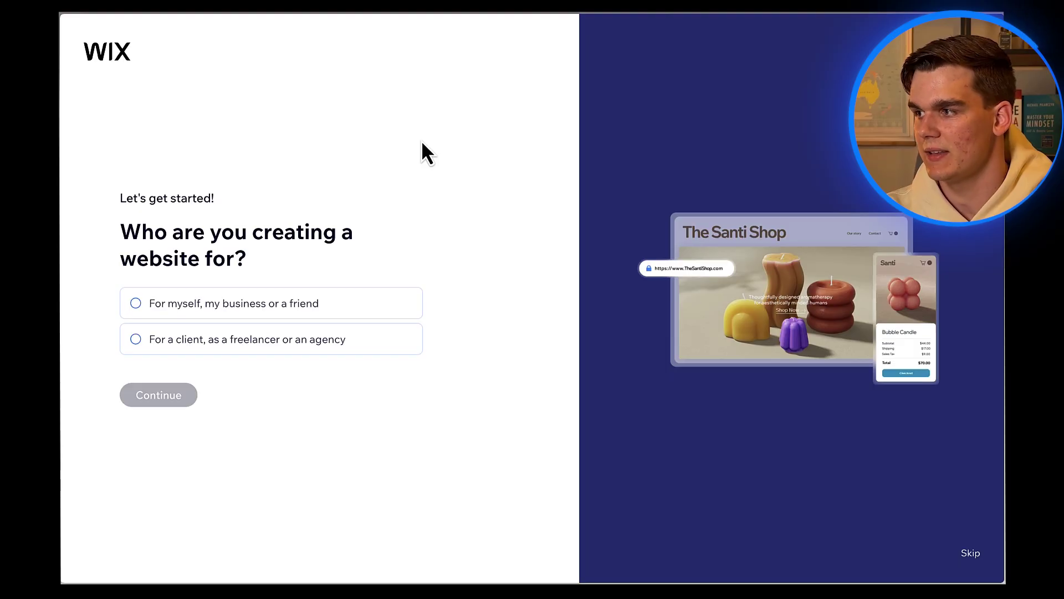
Choose 'For myself, my business or a friend', set up without chat, and skip the website type
left_click(201, 308)
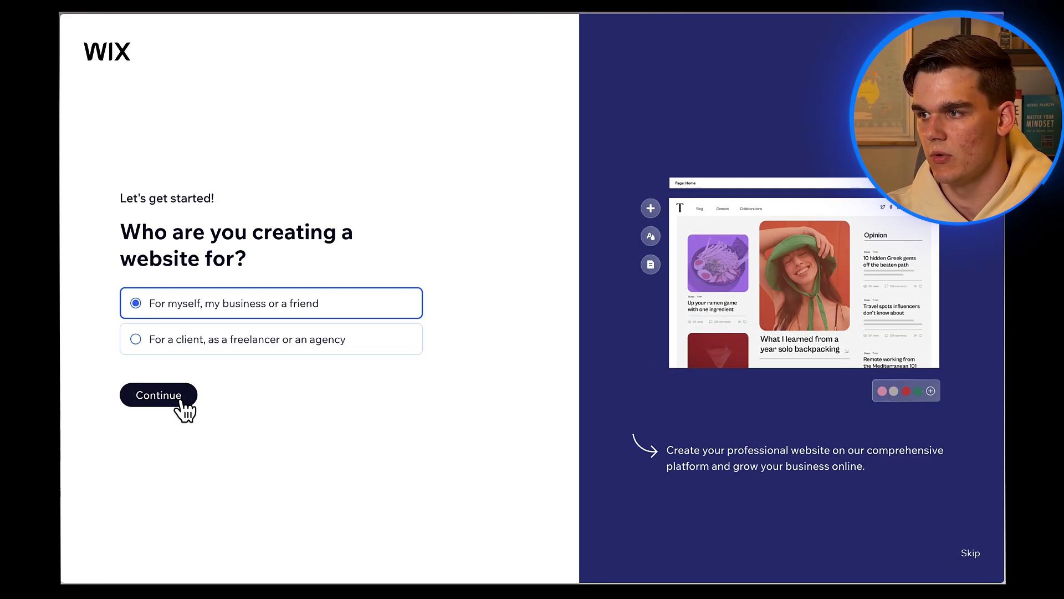
left_click(182, 401)
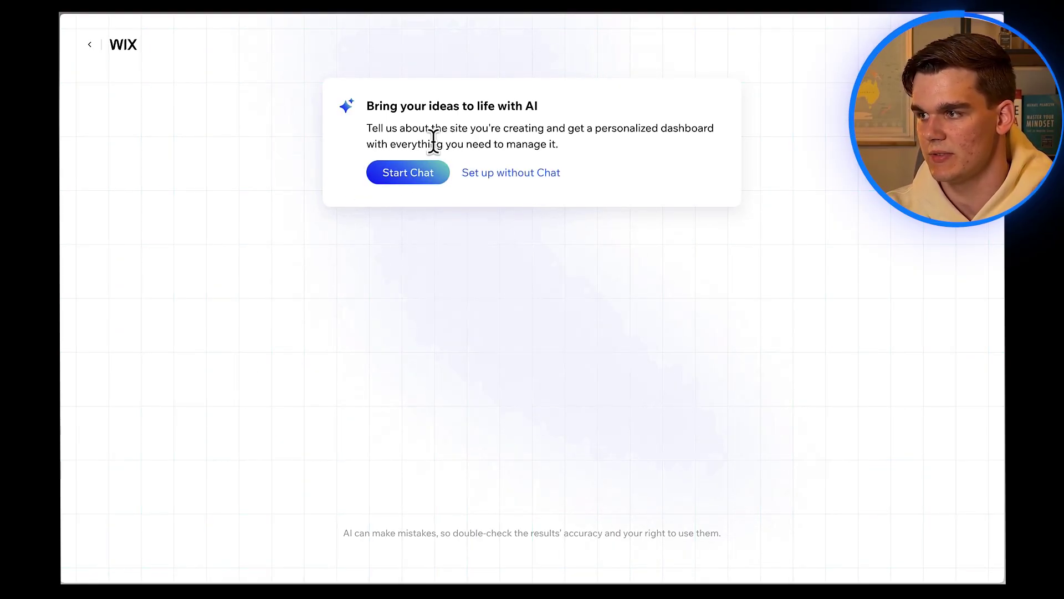
left_click(513, 175)
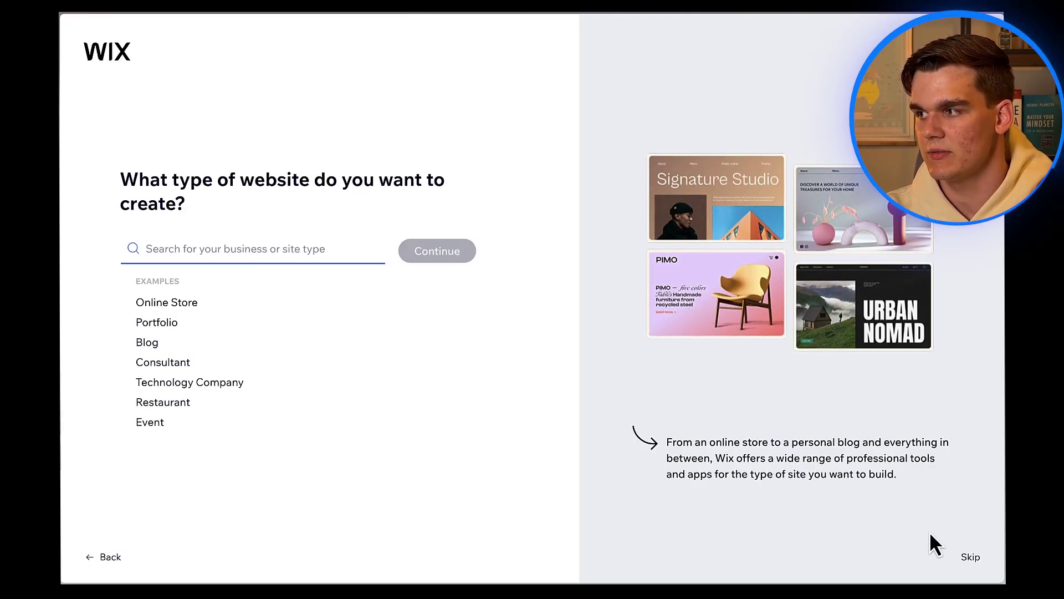
left_click(970, 557)
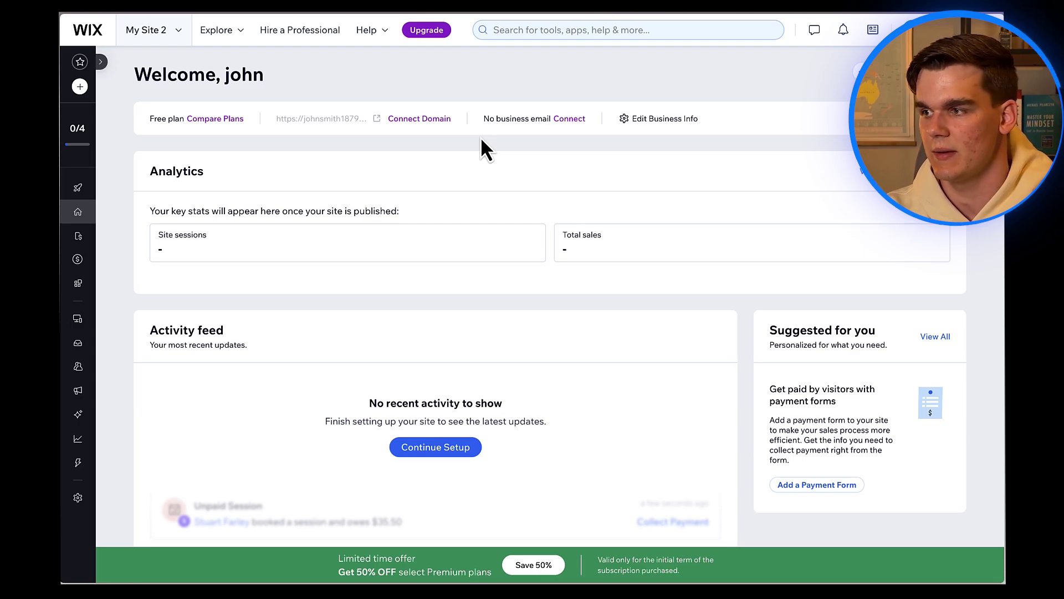
Start a new site with Create New Site from the My Site 2 switcher
left_click(180, 37)
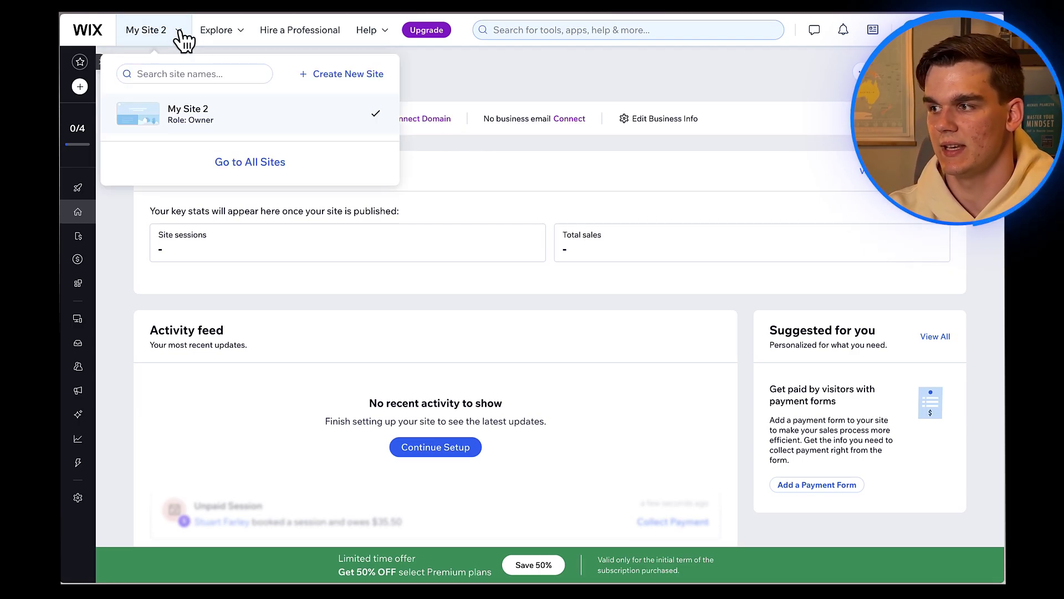
left_click(348, 75)
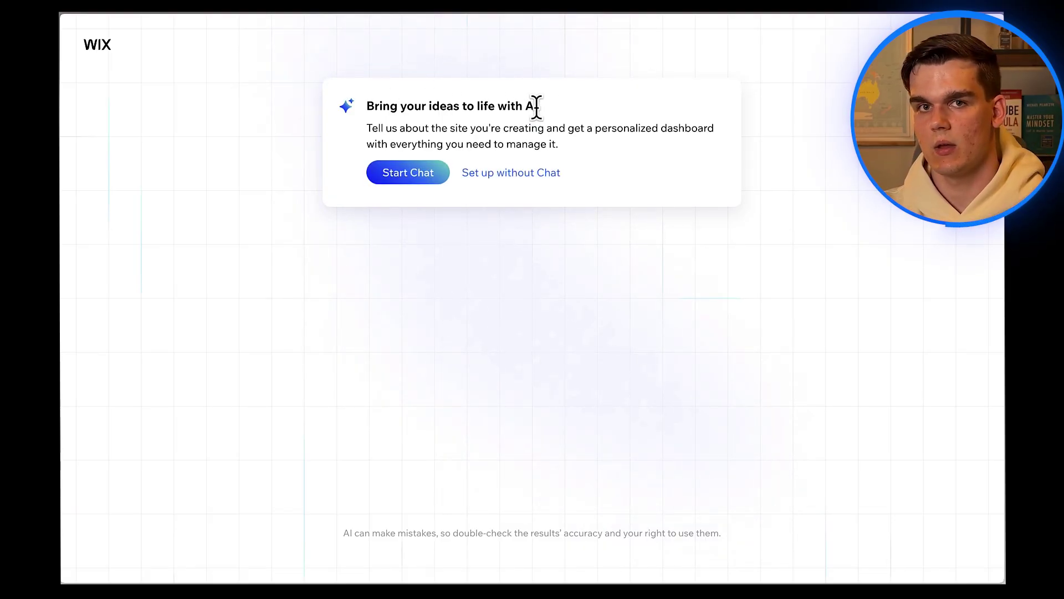
left_click_drag(536, 107, 327, 108)
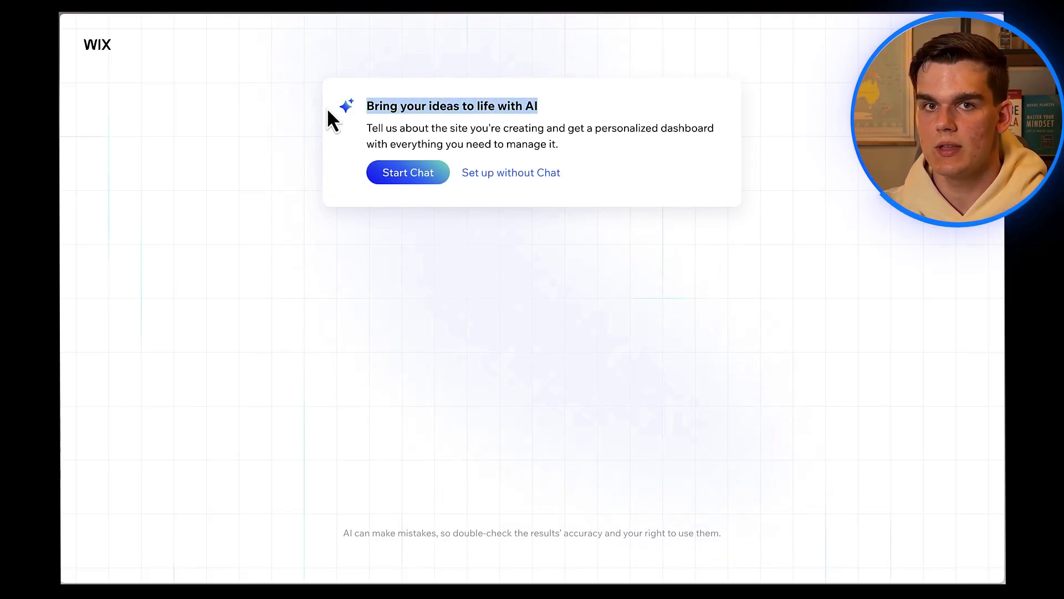
left_click(458, 108)
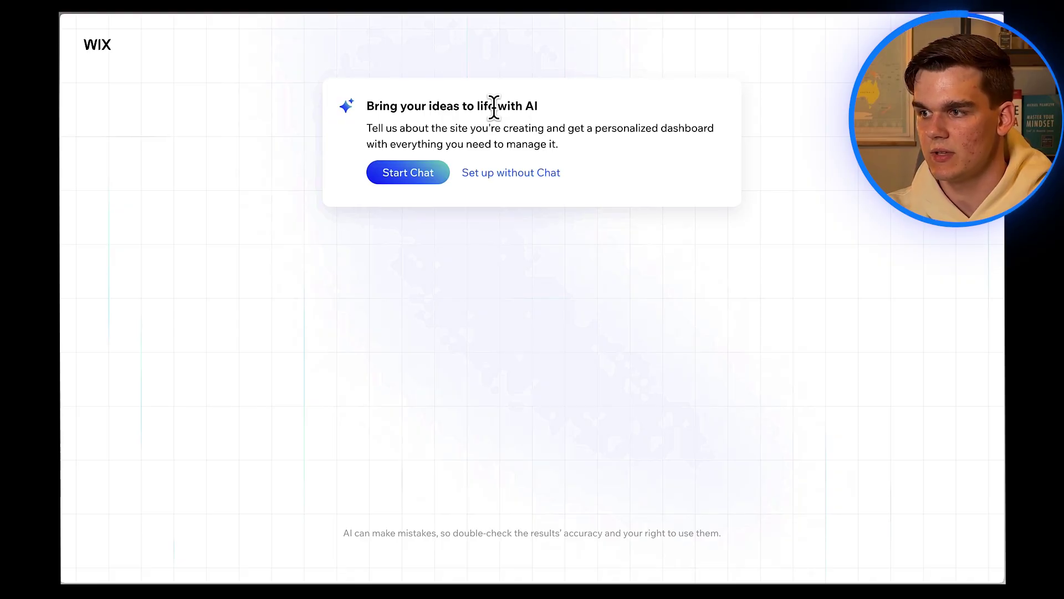
Start the AI setup chat and read its first question
left_click(415, 180)
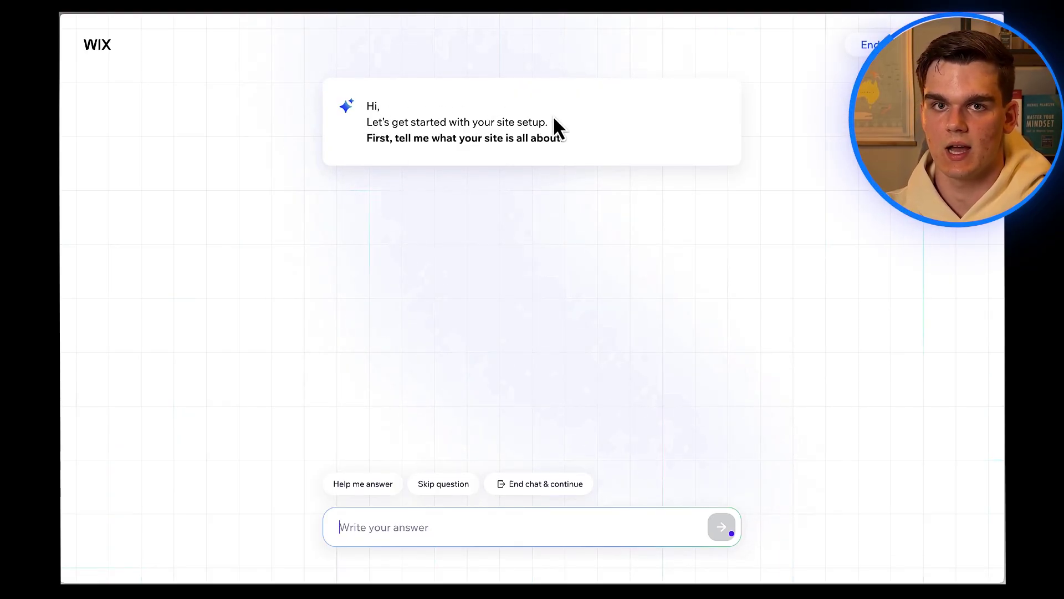
left_click_drag(555, 119, 355, 132)
left_click(404, 136)
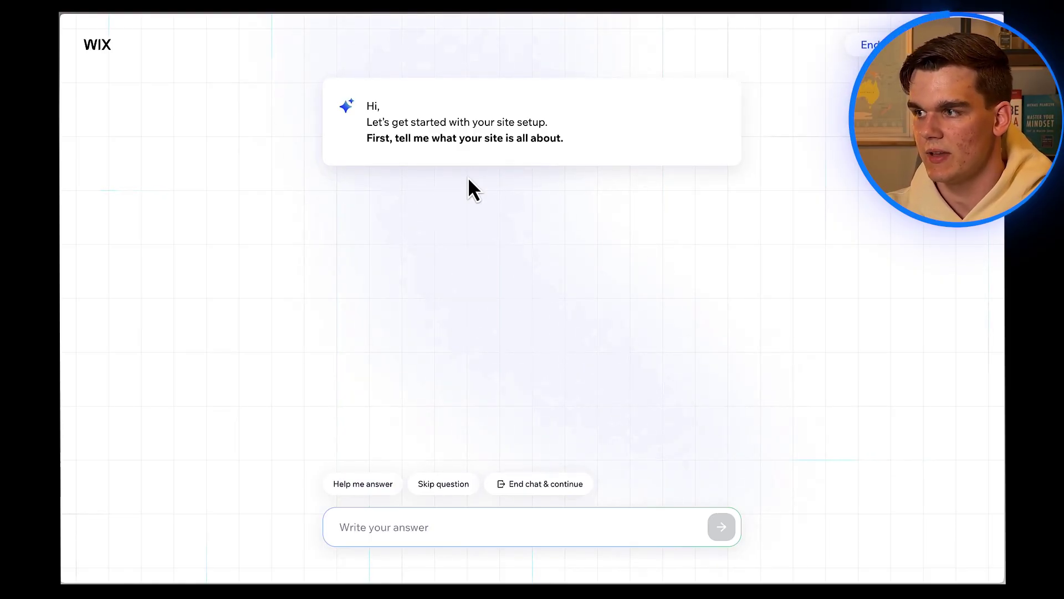
left_click_drag(365, 139, 545, 150)
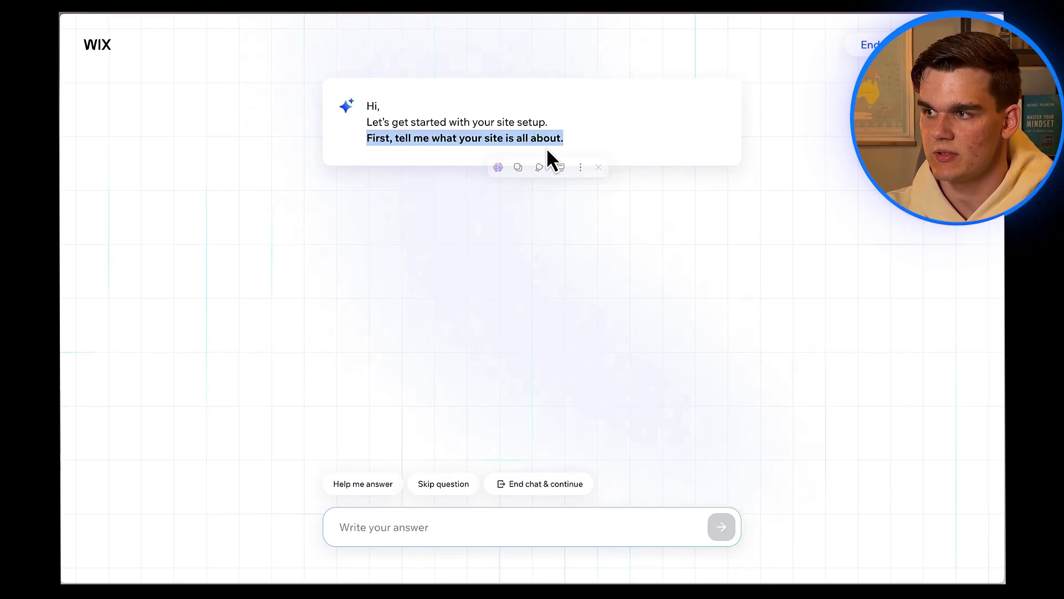
Paste and send the Creative Studio business description, then the answer about site goals
left_click(432, 527)
type("I'm building a website for my business called Creative studio, a creative agency that helps small businesses with branding and web design.")
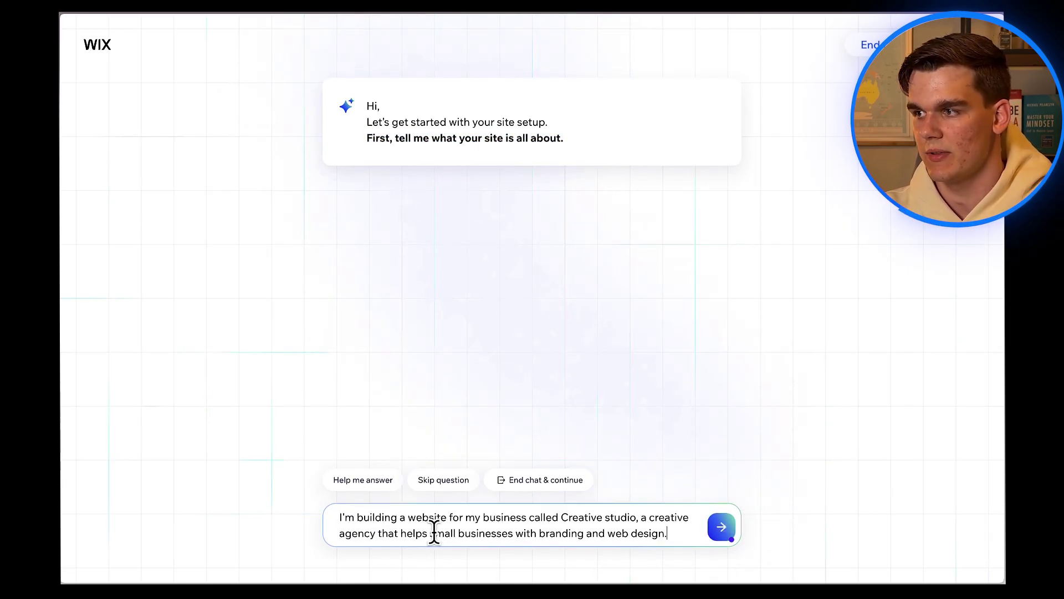
left_click(721, 527)
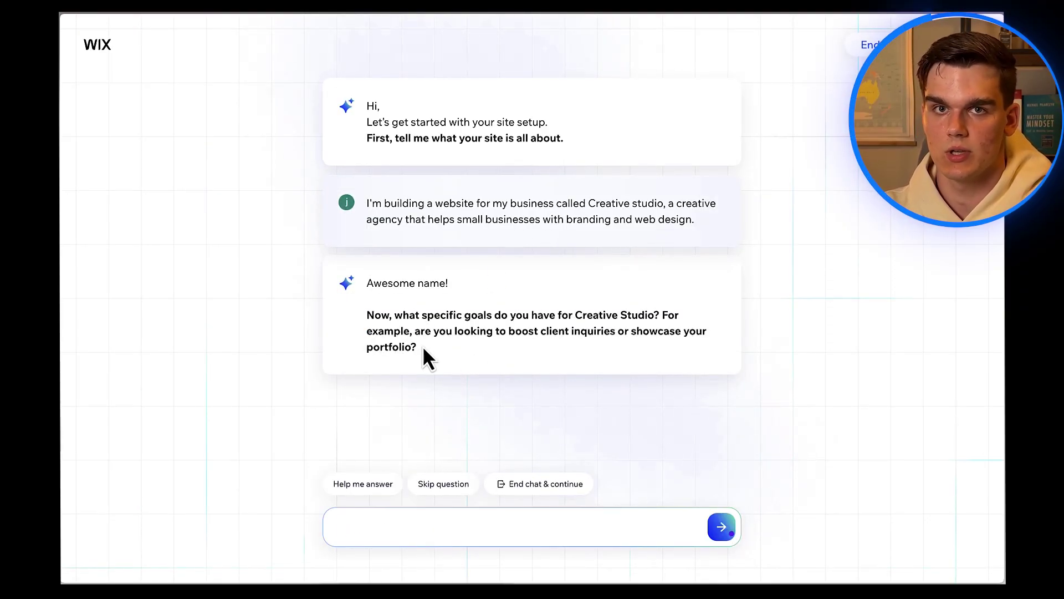
type("We create custom brand identities and websites that help small businesses stand out from their competition and attract more customers.")
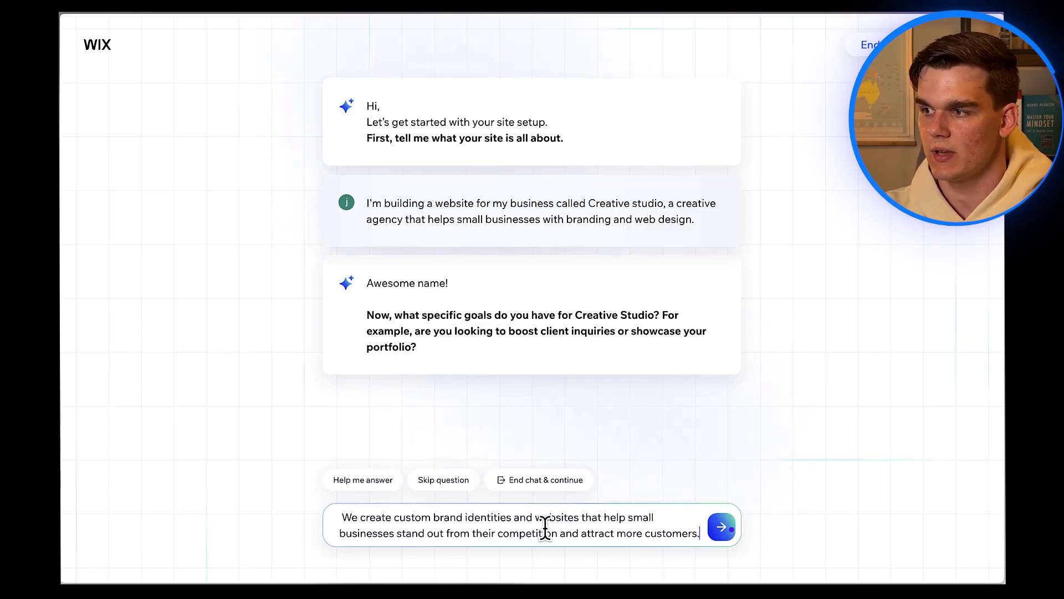
left_click(722, 530)
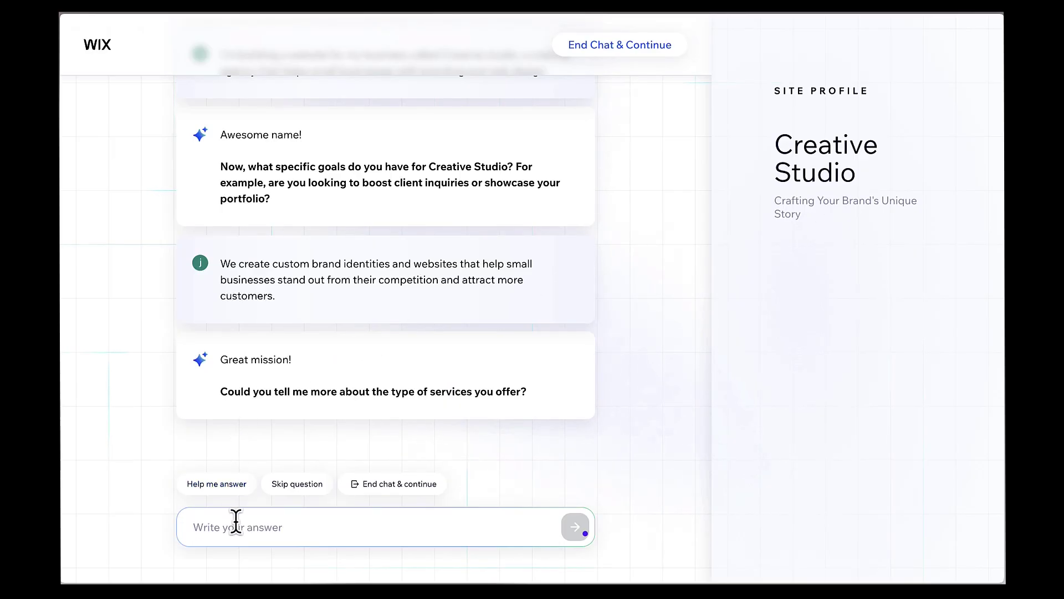
Answer that you help companies create their logo, website design and product designs
left_click_drag(528, 393, 204, 408)
left_click(435, 378)
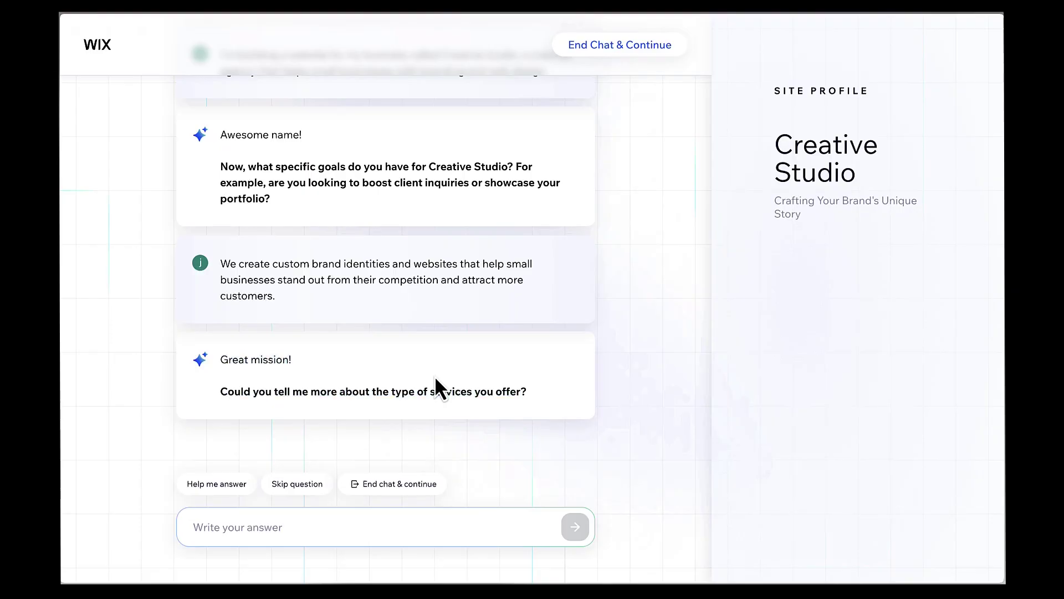
left_click(355, 528)
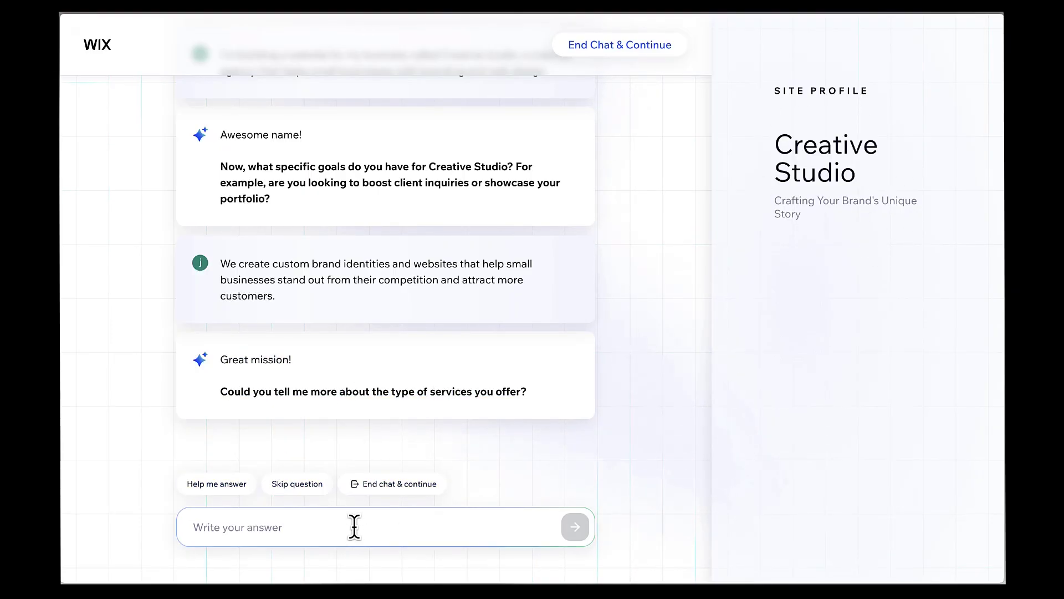
type("I help companies create their logo, website design and product designs")
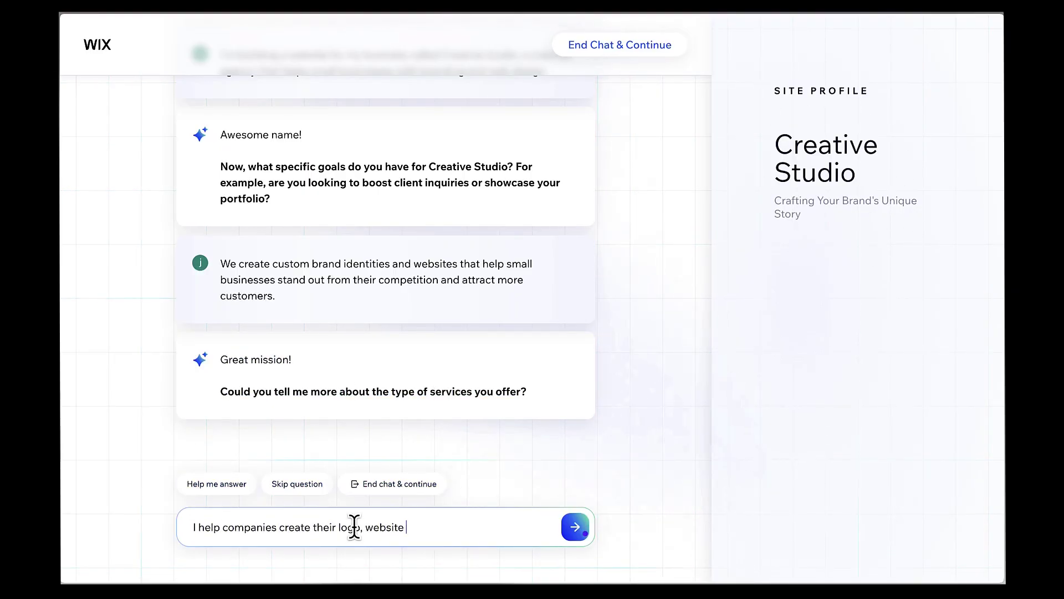
left_click(570, 529)
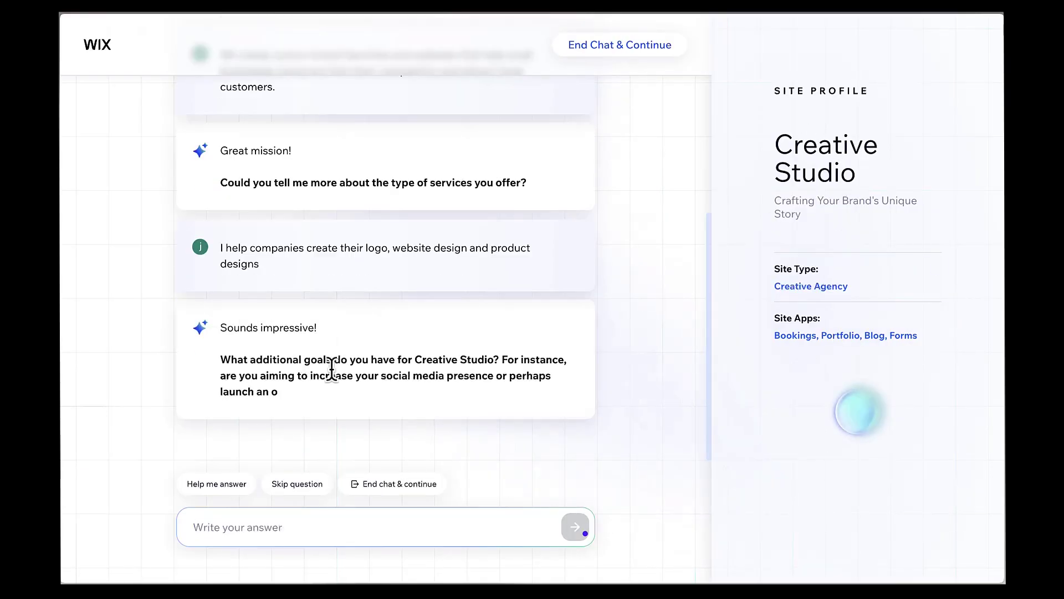
Reply that you want to attract more clients by showcasing previous work in a portfolio website
left_click(329, 532)
type("I am willing to")
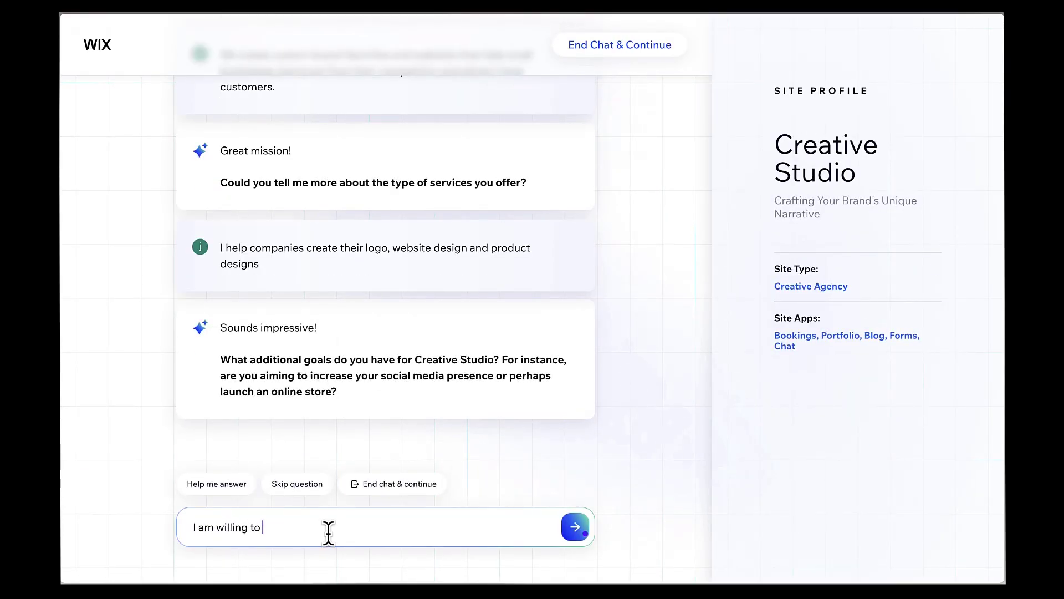
type("attarct more clients")
right_click(284, 529)
left_click(311, 537)
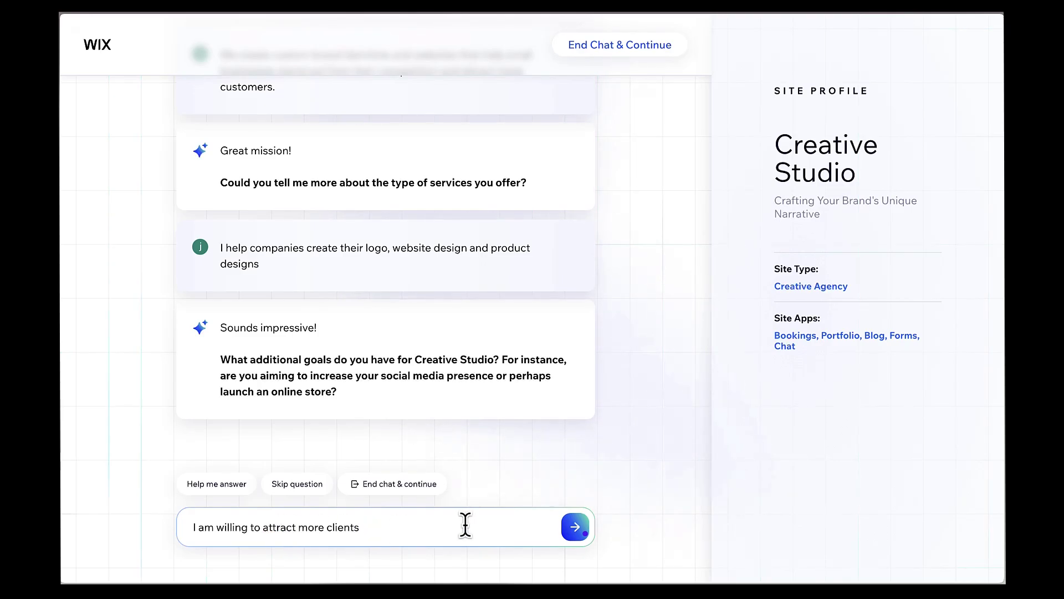
key("Return")
type("b")
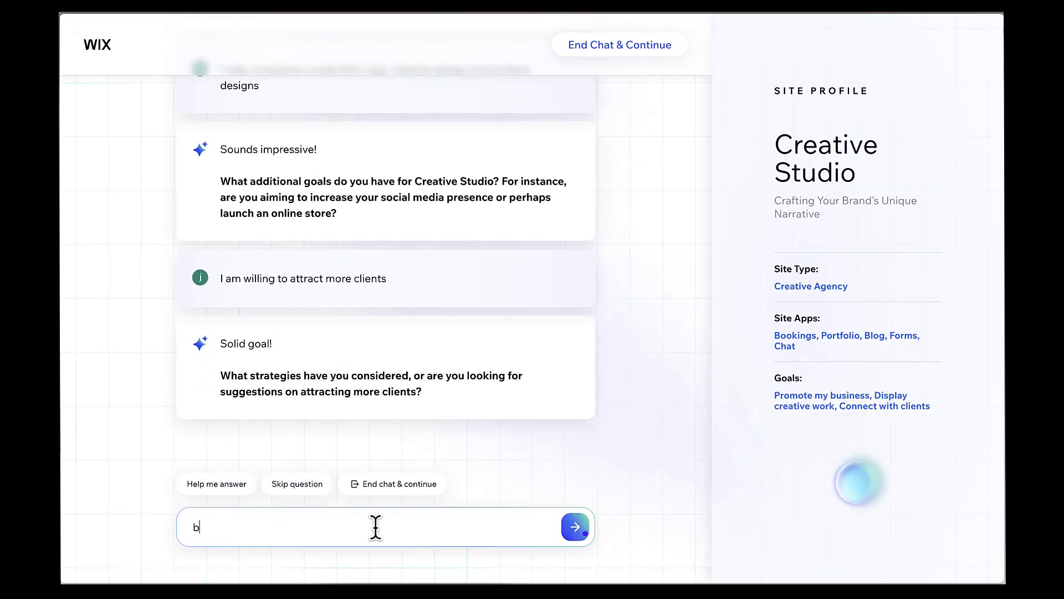
type("y showcasing my previous work, so I want a portofolio website")
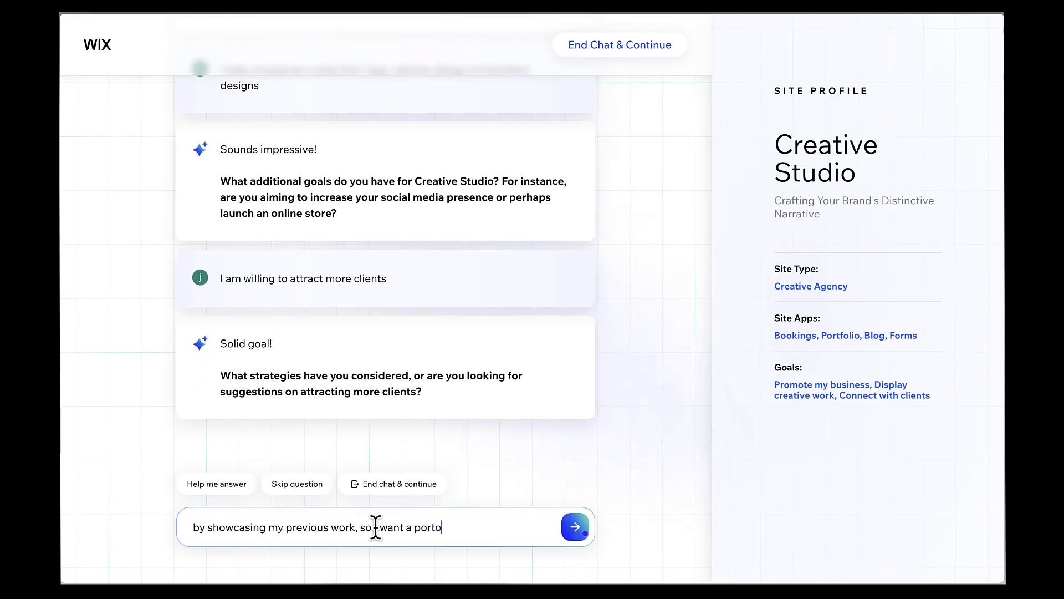
key("Return")
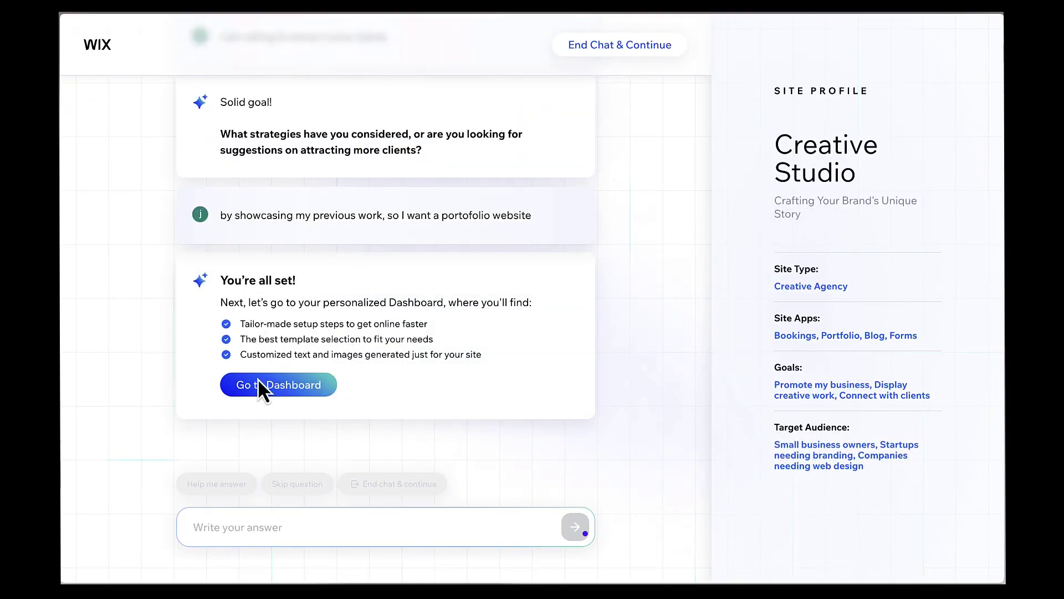
Go to the personalized dashboard and open the site profile for editing
left_click(279, 385)
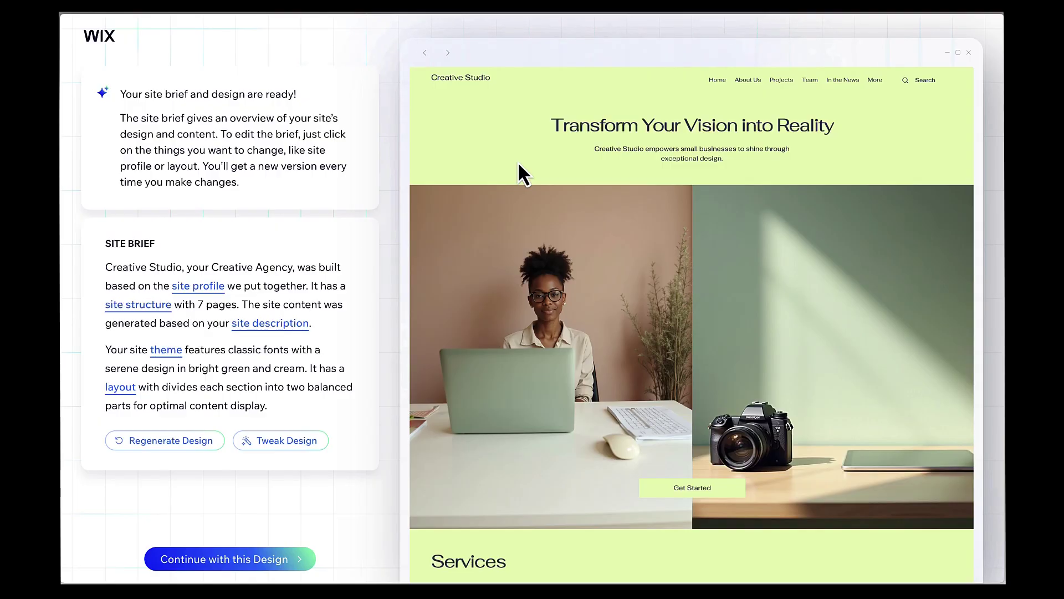
left_click(198, 286)
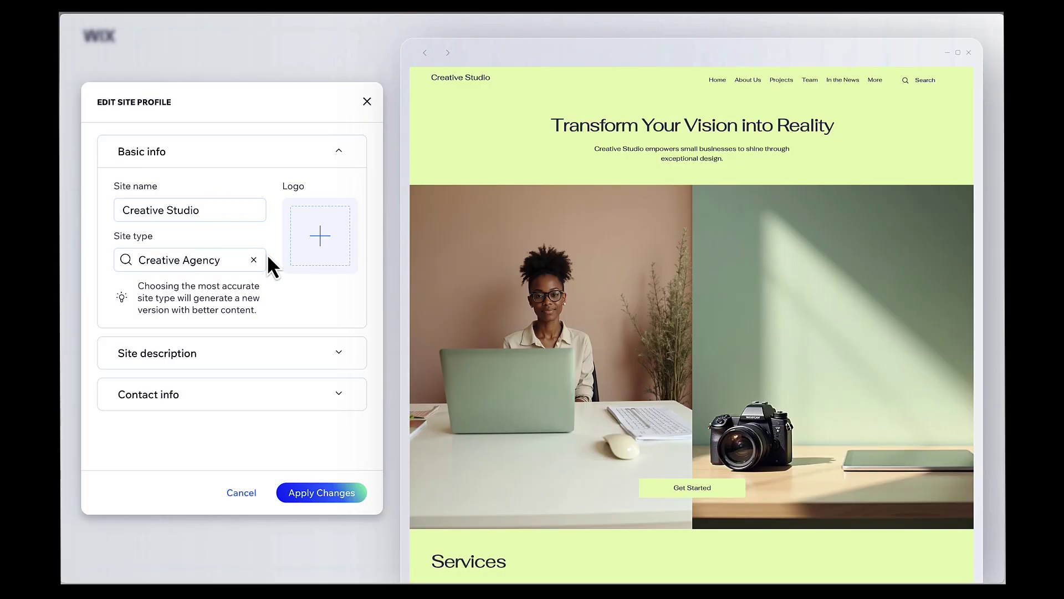
Paste the branding and web design services description into the site description, then start a logo upload
left_click(338, 353)
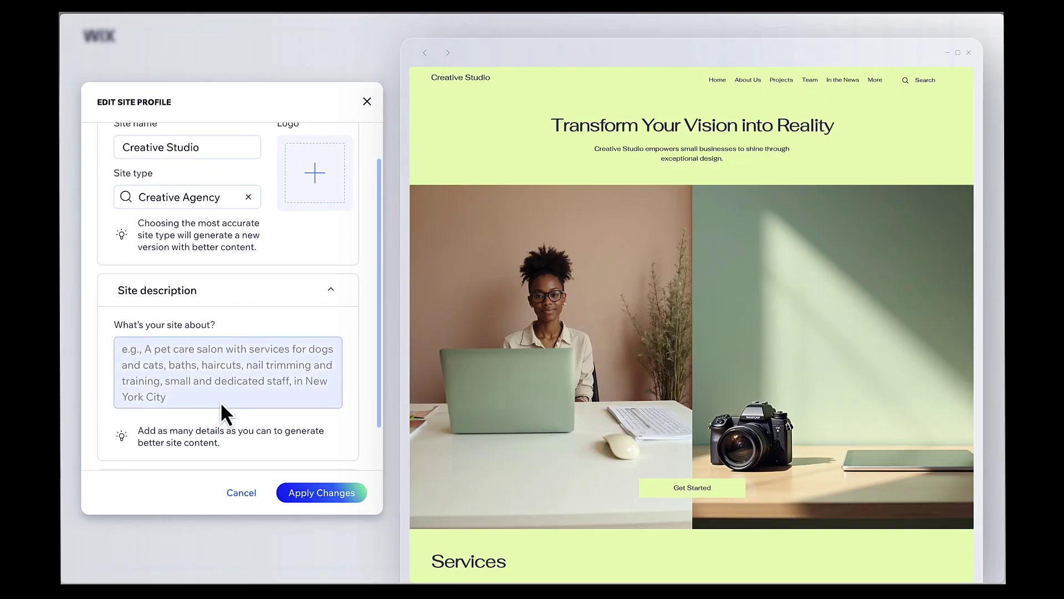
left_click(225, 350)
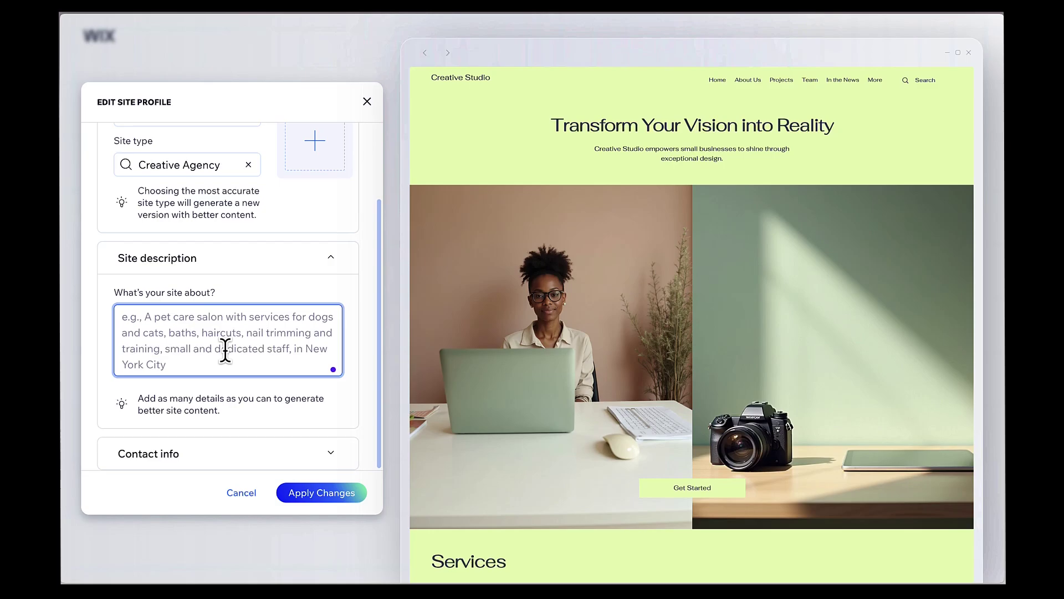
type("Creative Studio - Professional branding and web design services that help small businesses grow and succeed online.")
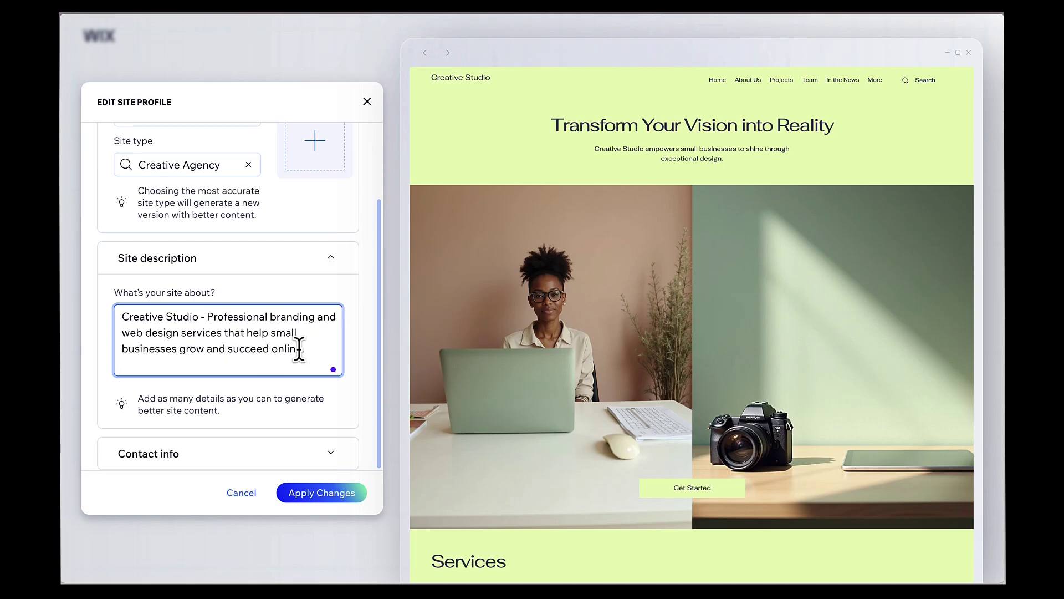
left_click(356, 405)
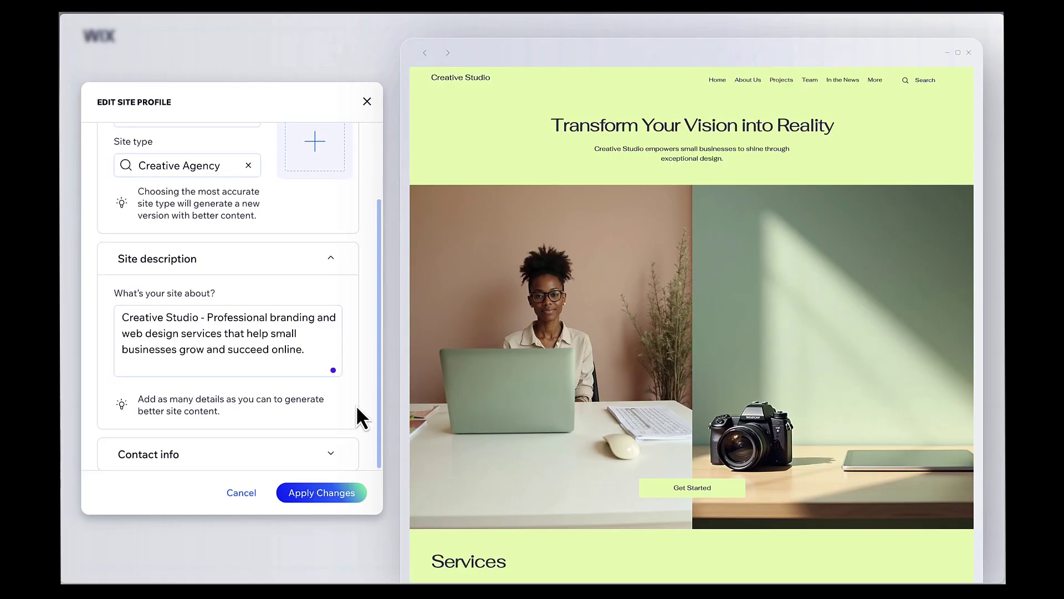
scroll(327, 250, "up", 2)
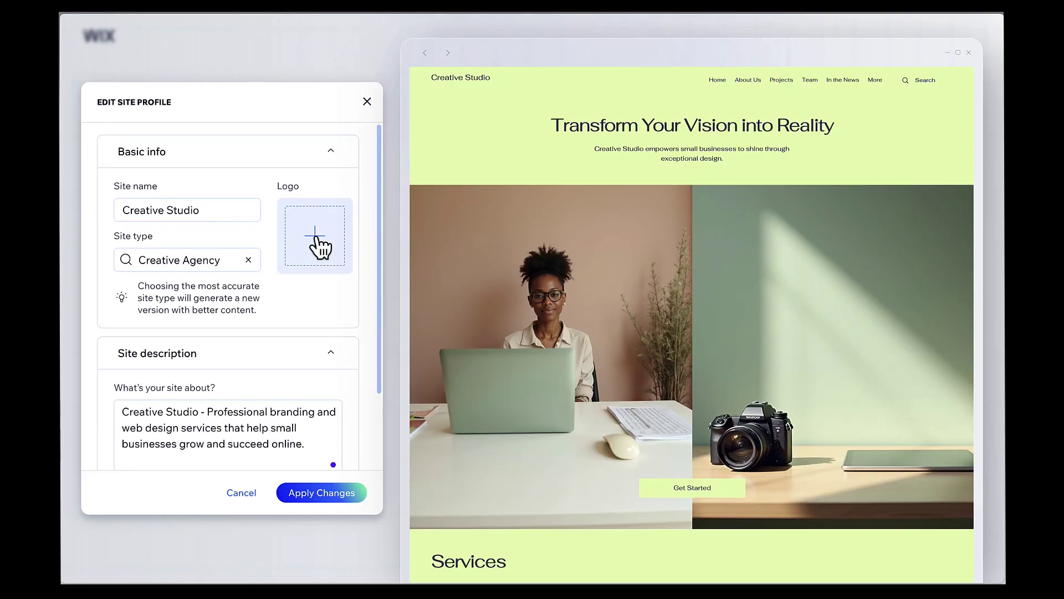
left_click(316, 240)
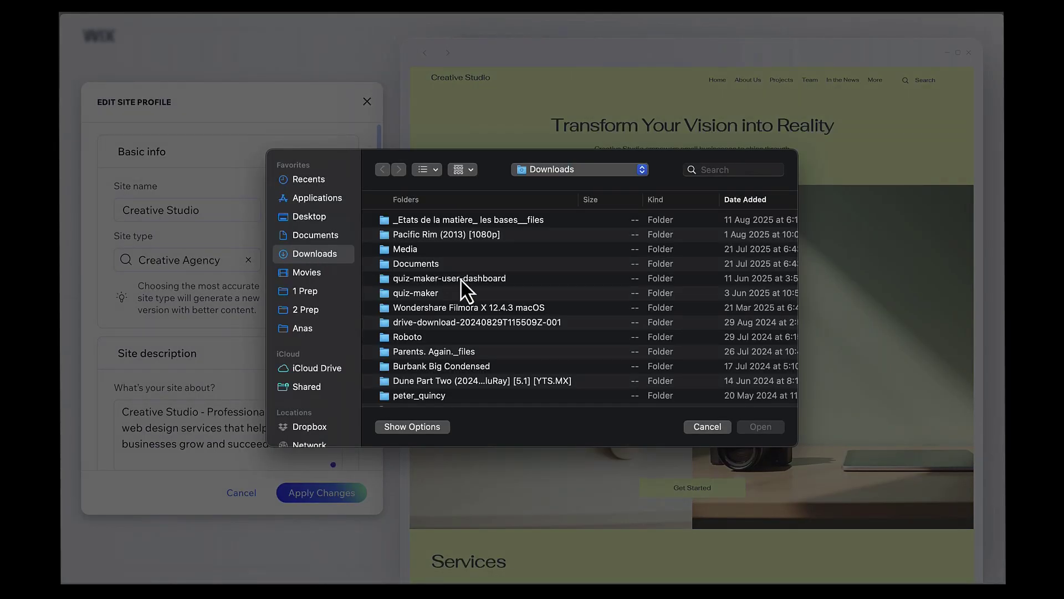
Choose artwork.png from the Downloads folder as the site logo
scroll(467, 289, "down", 10)
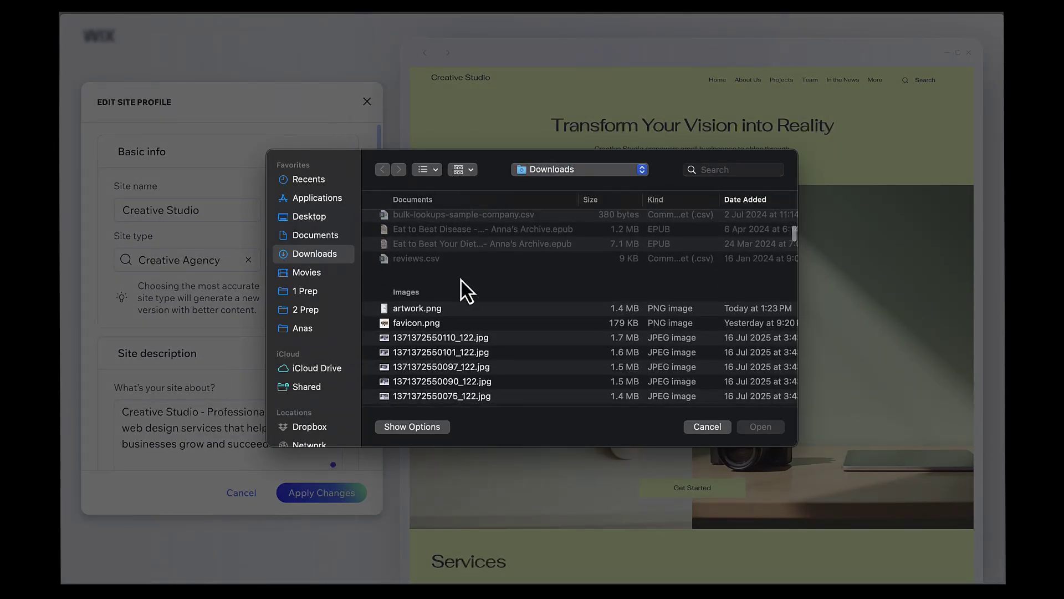
scroll(467, 290, "down", 3)
left_click(427, 262)
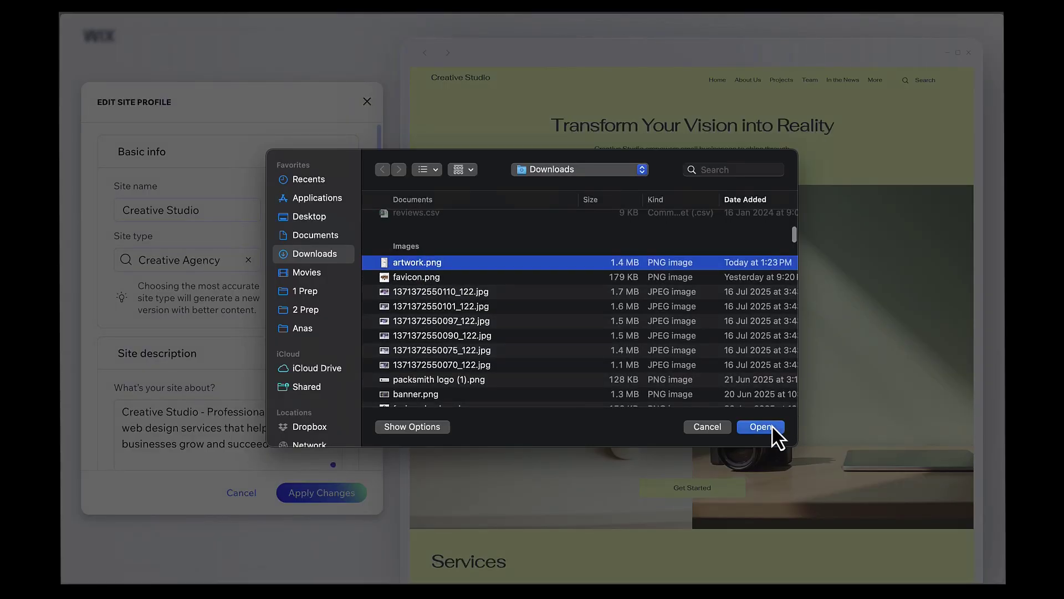
left_click(761, 426)
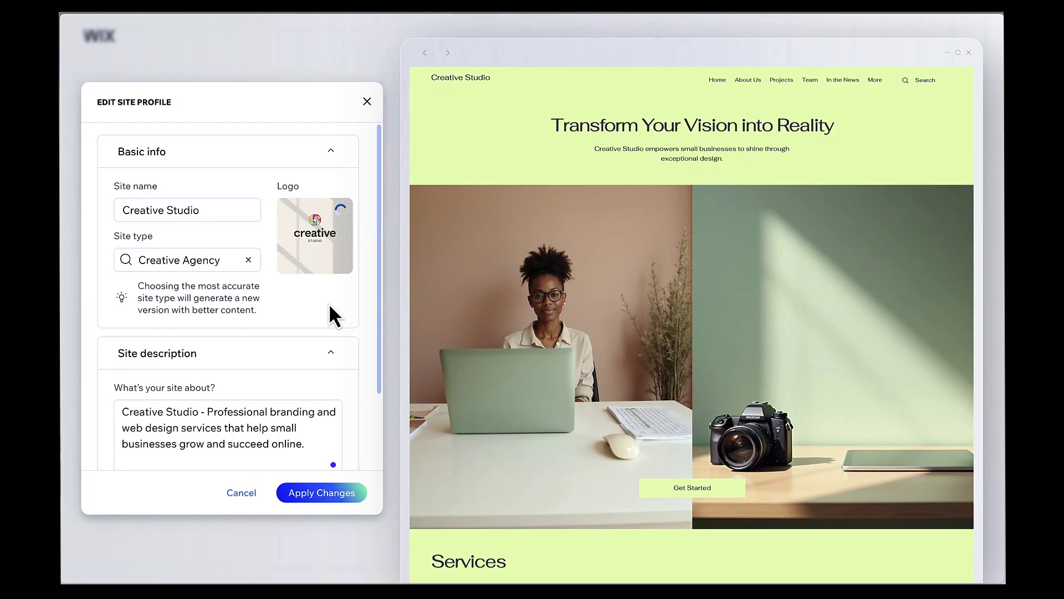
Under Contact info, change the Instagram link's ending from 'wix' to 'creative studio'
scroll(314, 265, "down", 2)
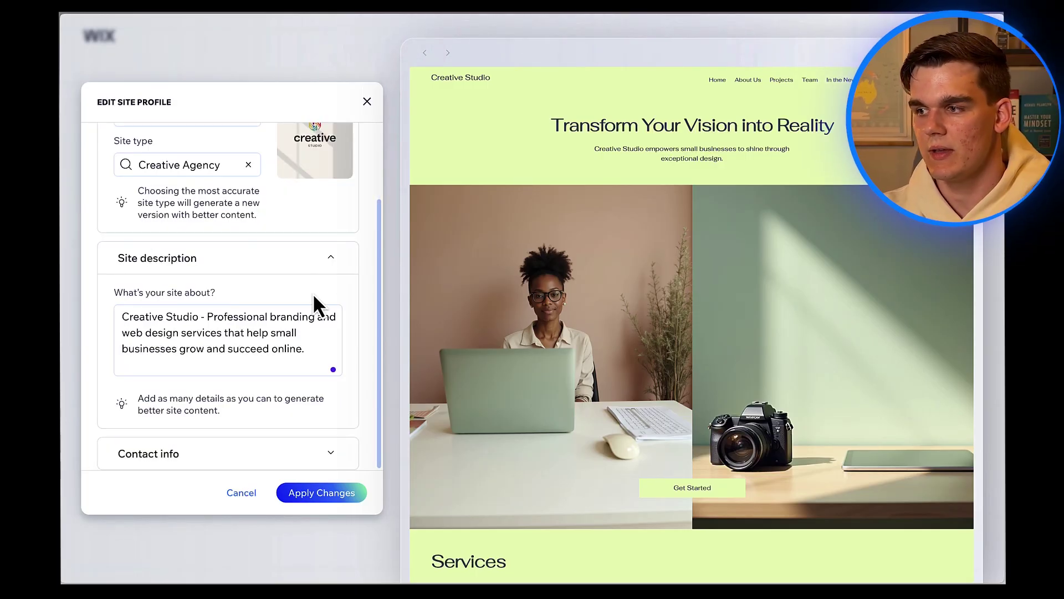
left_click(336, 460)
scroll(291, 411, "down", 5)
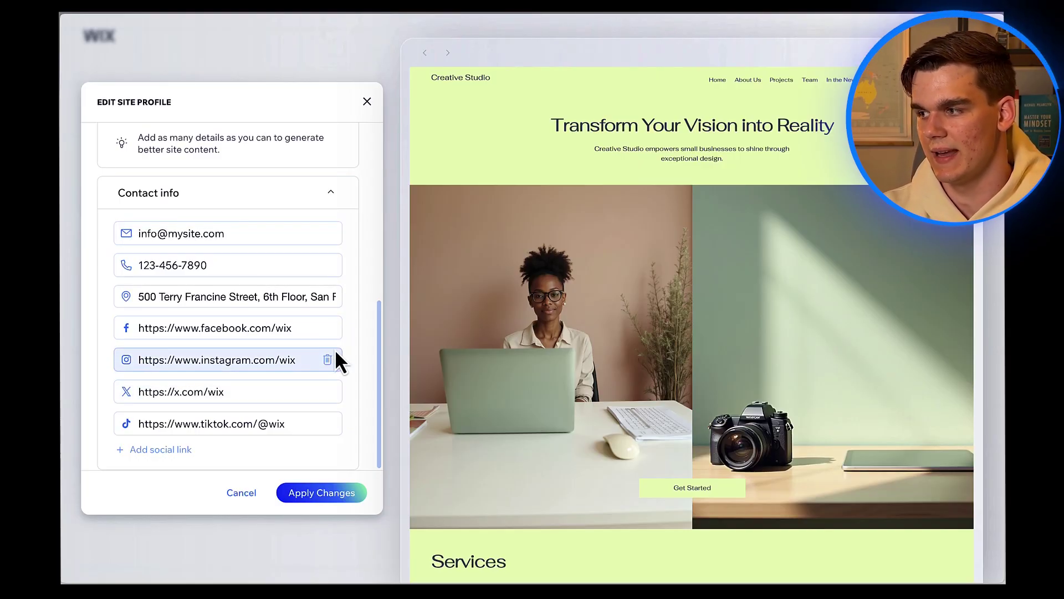
left_click(293, 360)
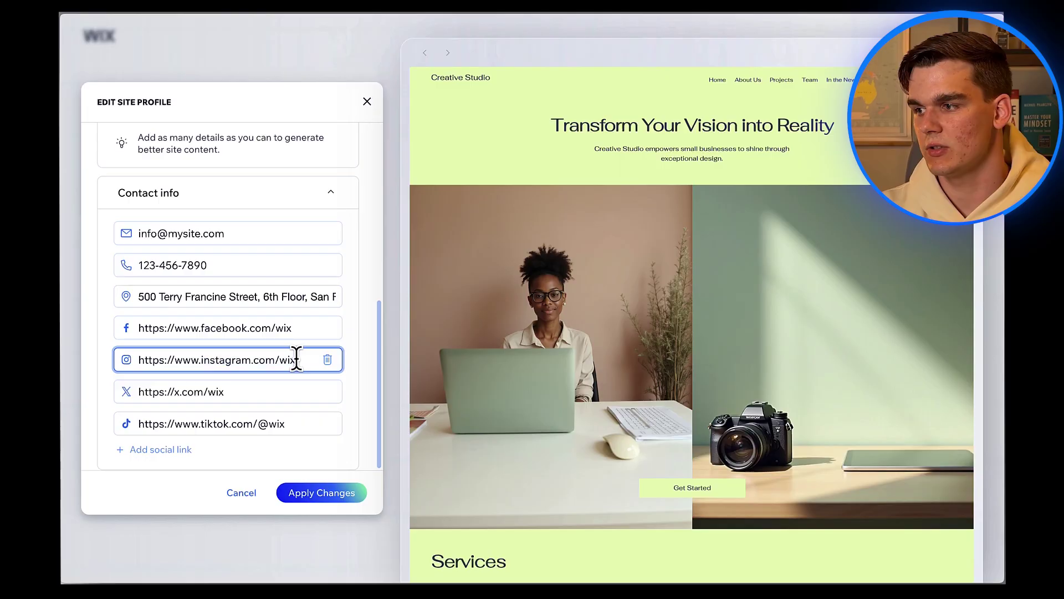
key("BackSpace")
key("BackSpace")
key("BackSpace")
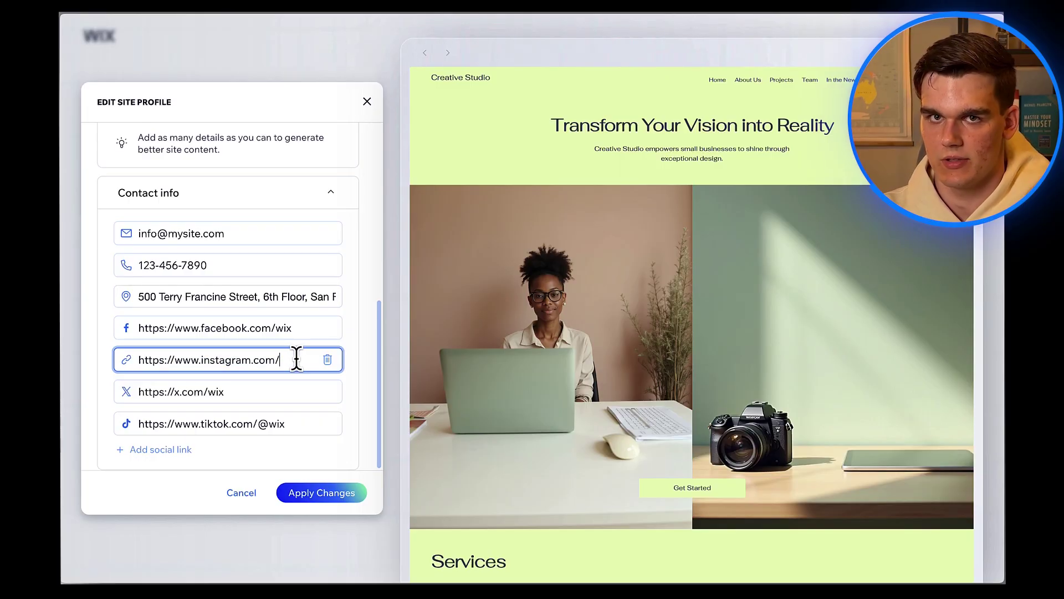
type("creati")
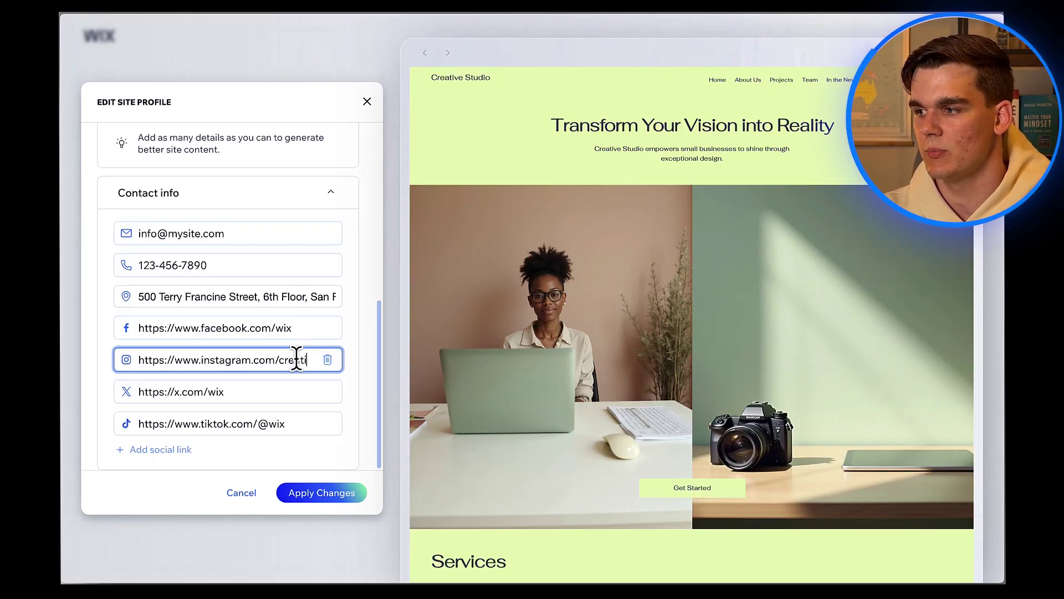
type("ve stud")
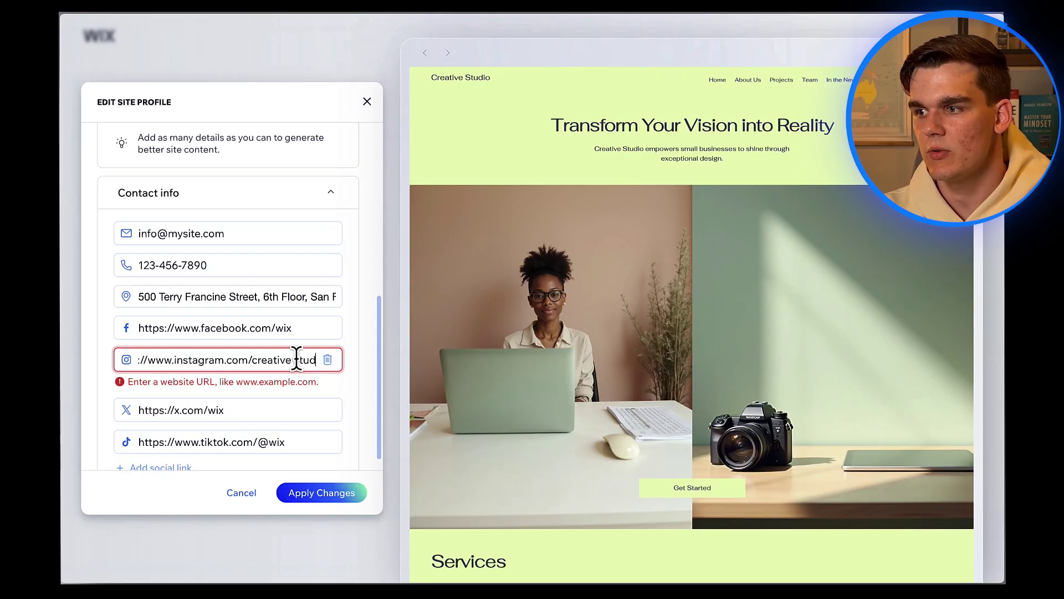
type("io")
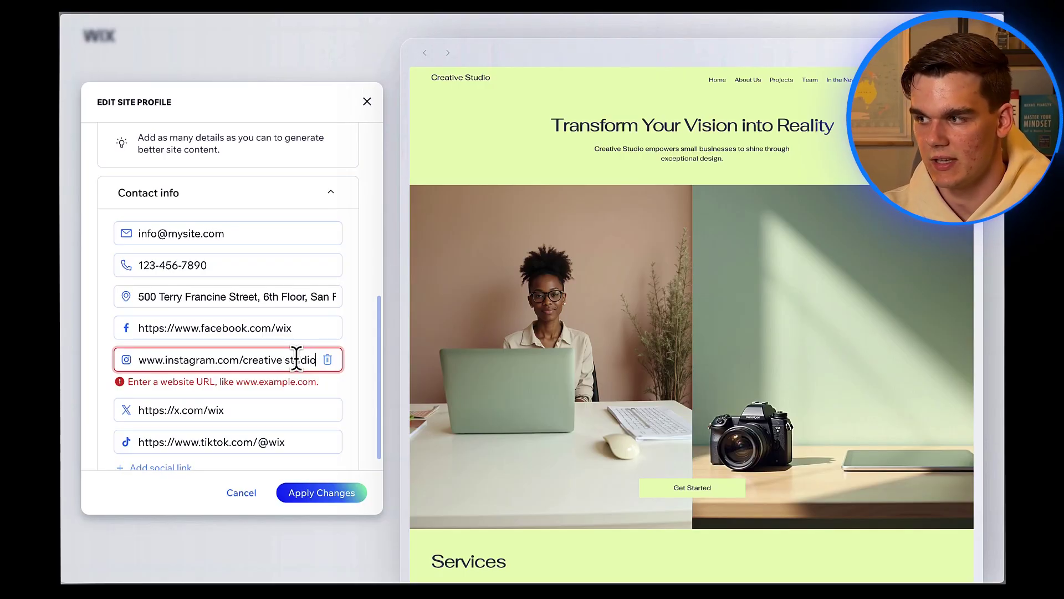
Apply the site profile changes so a new design version generates
scroll(338, 388, "down", 1)
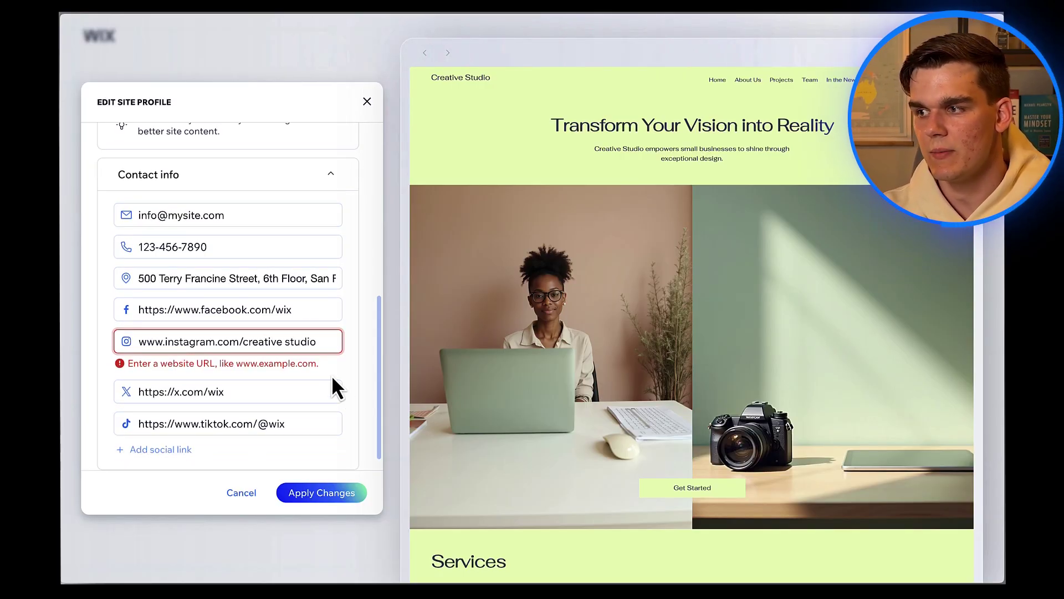
scroll(288, 349, "up", 5)
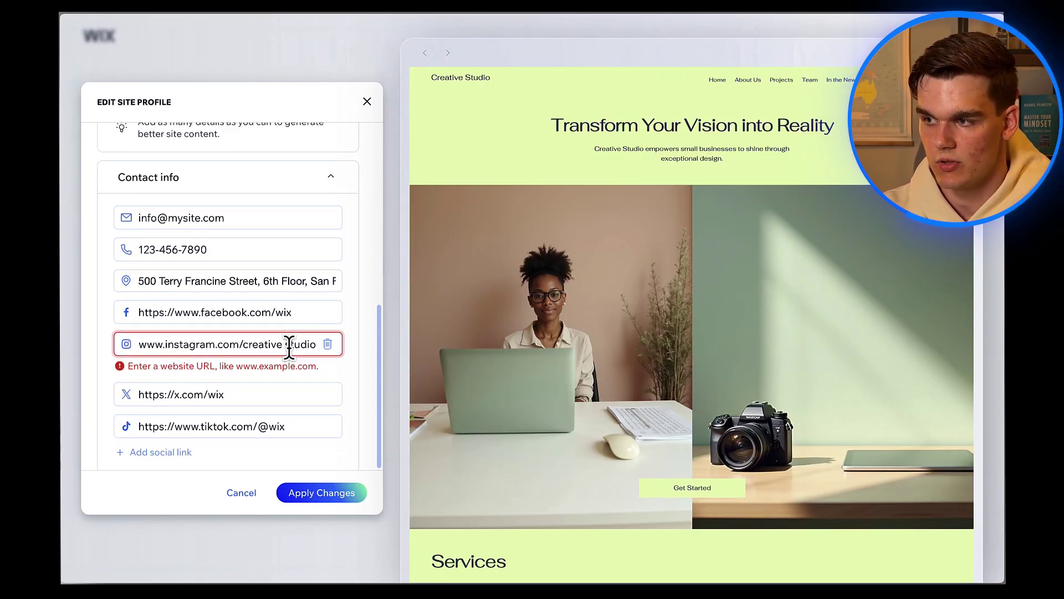
left_click(331, 492)
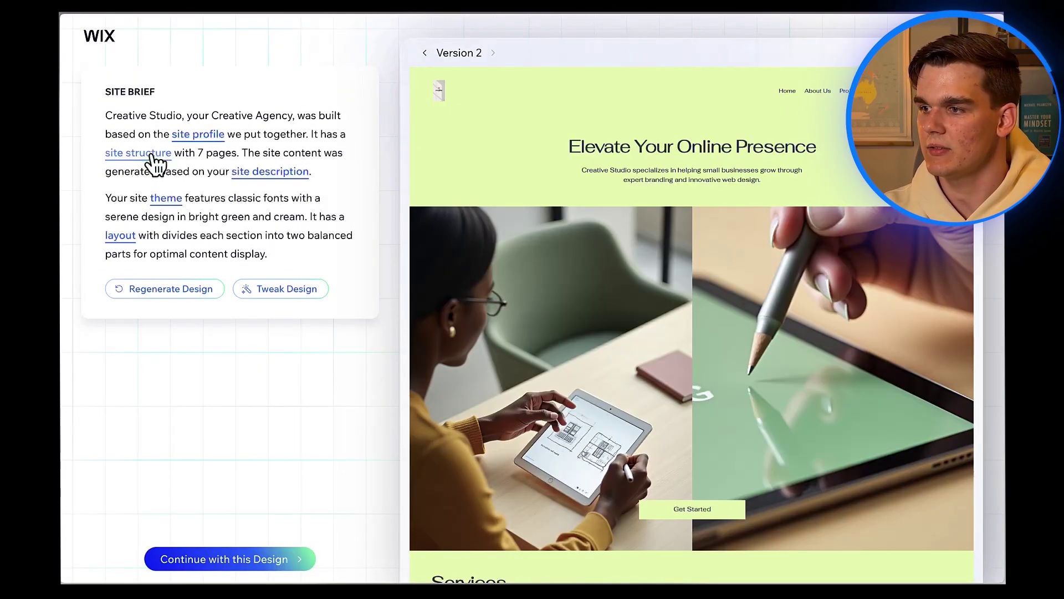
Review the site structure, toggling the homepage About section off and back on
left_click(151, 154)
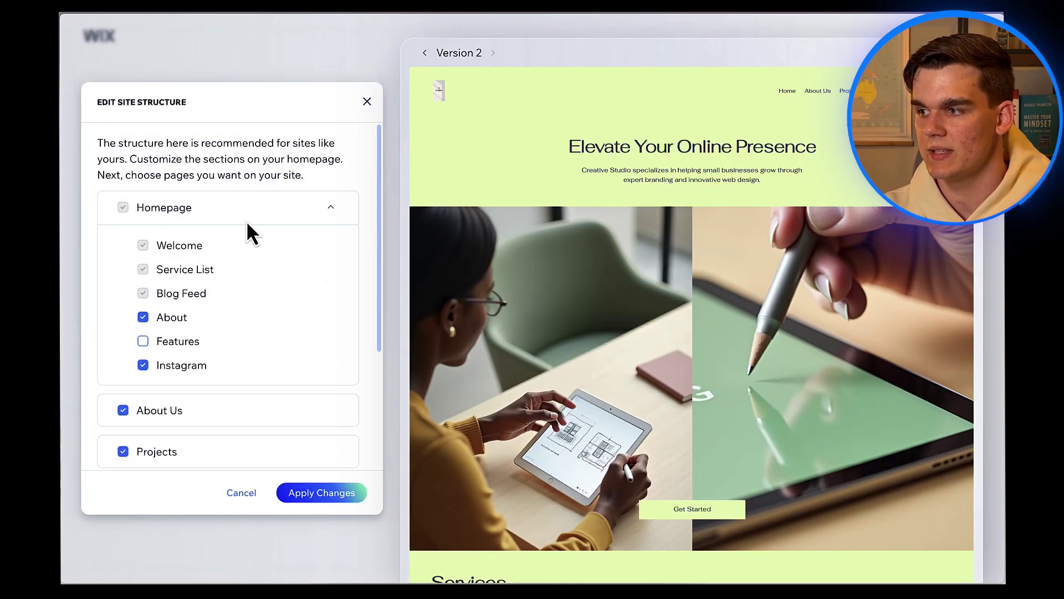
scroll(246, 232, "down", 3)
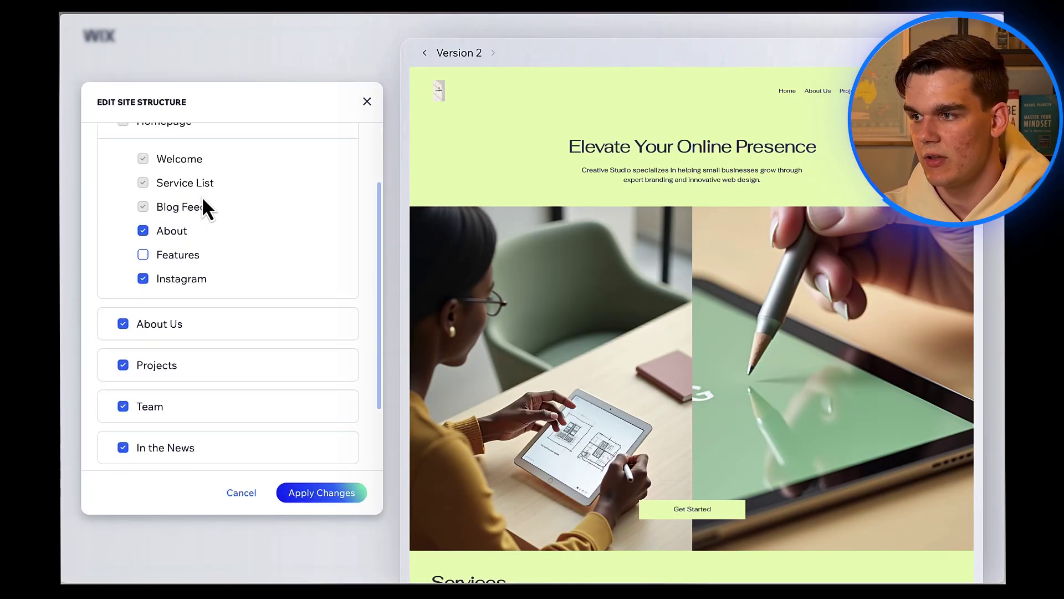
scroll(201, 196, "up", 1)
scroll(202, 195, "up", 1)
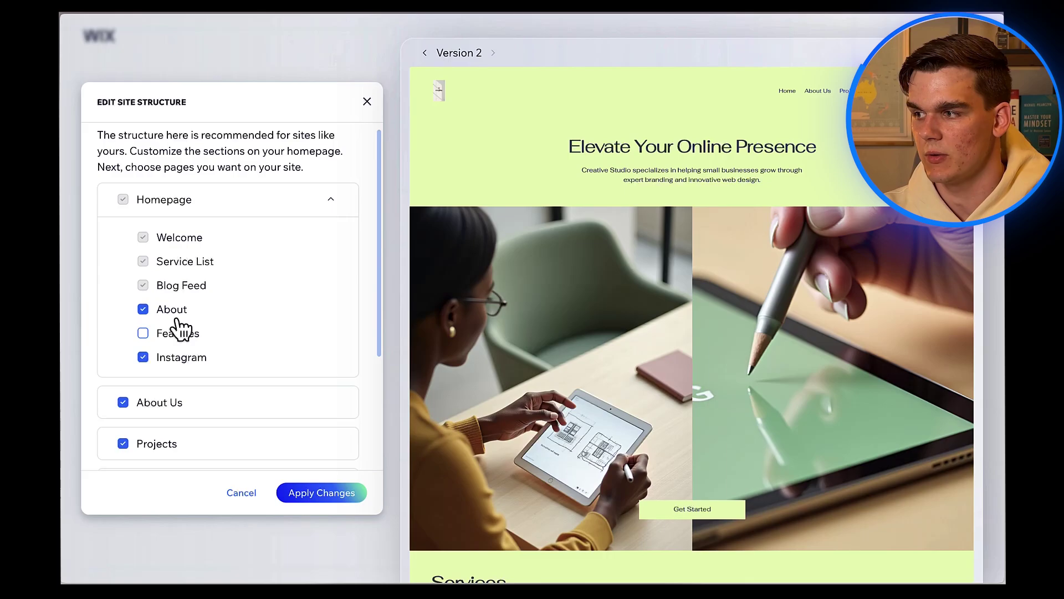
scroll(163, 407, "down", 3)
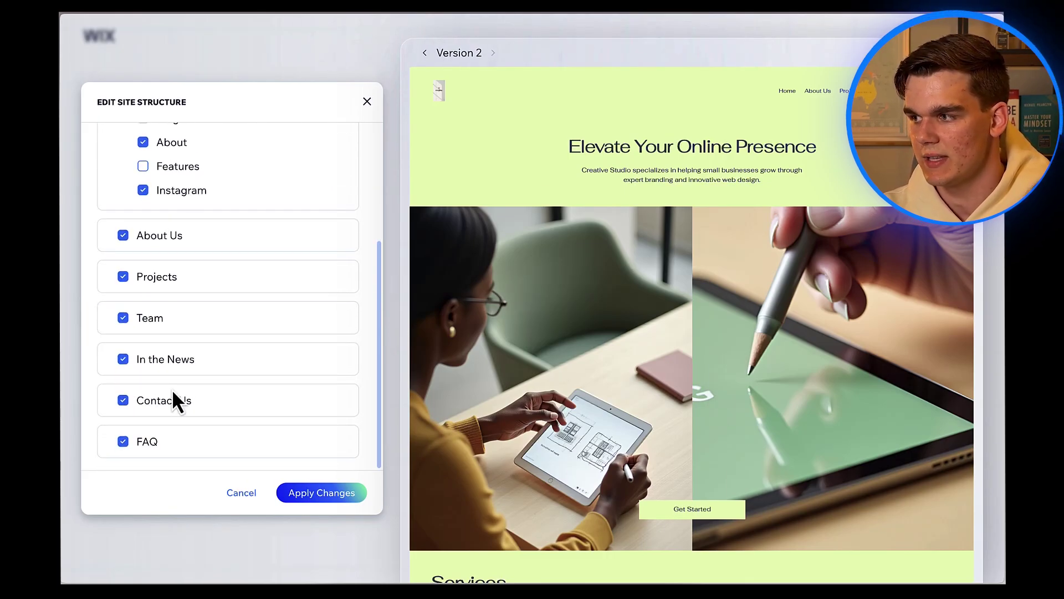
scroll(186, 227, "up", 1)
scroll(185, 223, "up", 2)
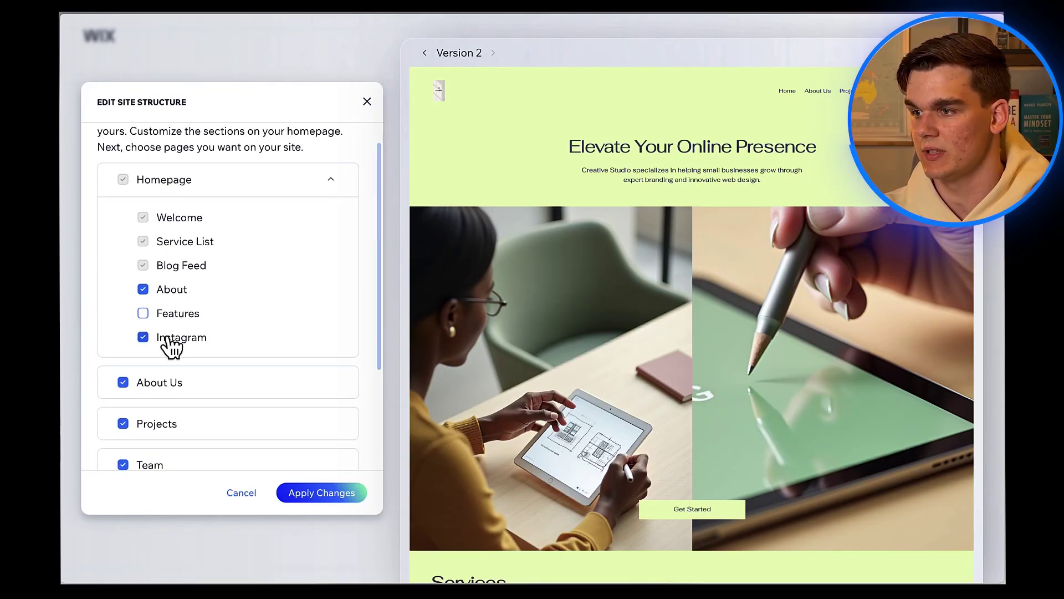
scroll(248, 294, "down", 1)
scroll(247, 302, "down", 2)
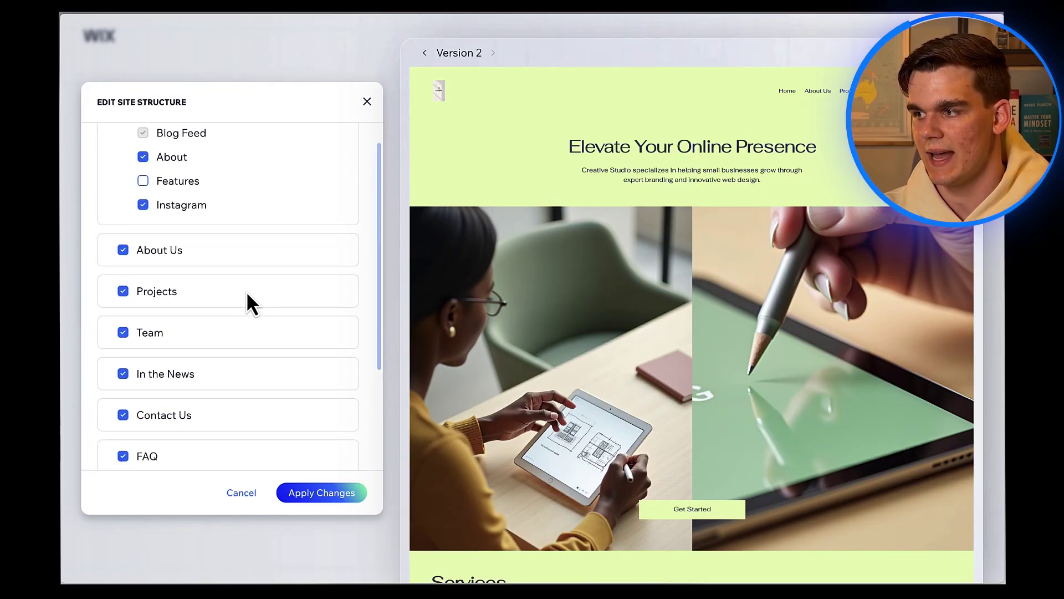
scroll(246, 291, "up", 3)
left_click(145, 318)
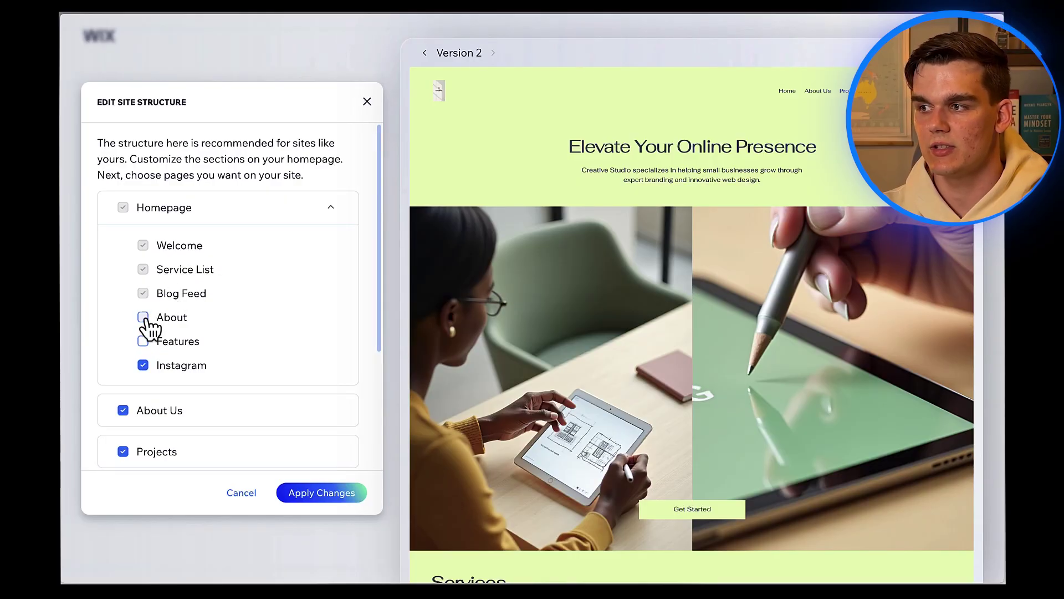
left_click(160, 319)
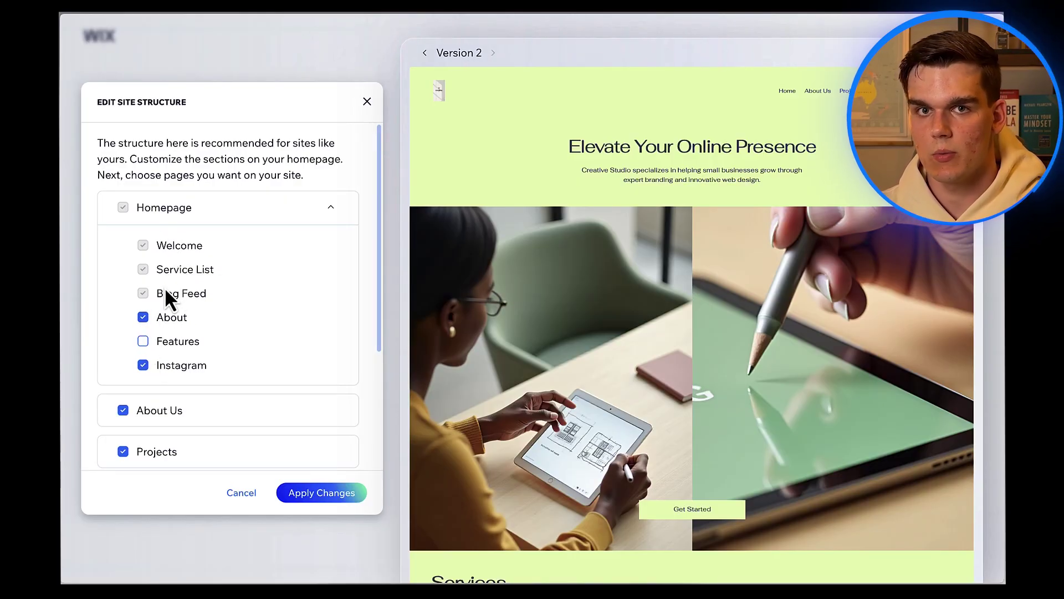
Exclude the Team and In the News pages from the site
scroll(164, 287, "down", 5)
scroll(146, 371, "down", 1)
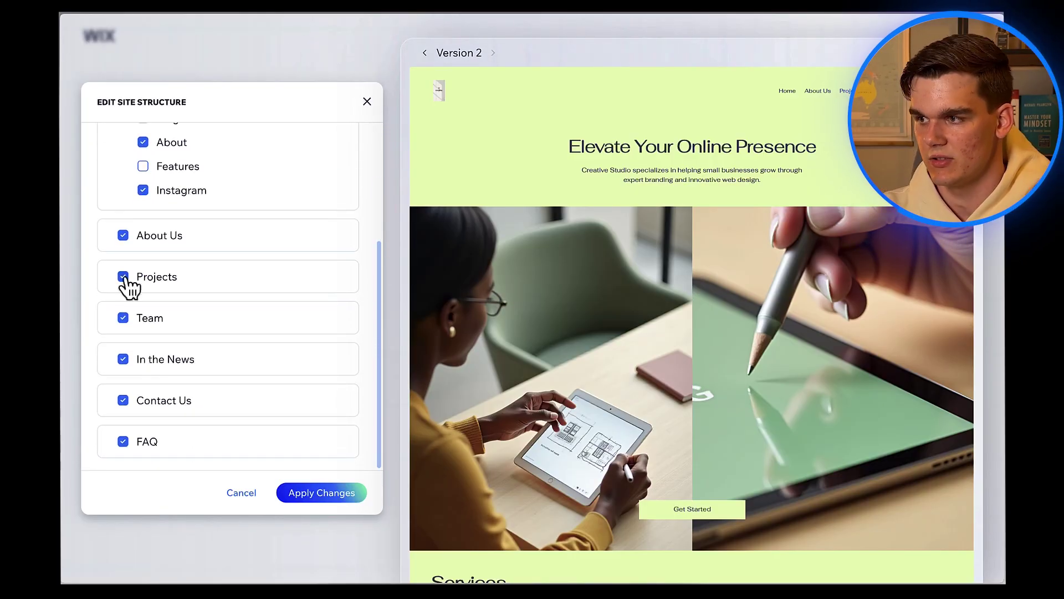
left_click(123, 317)
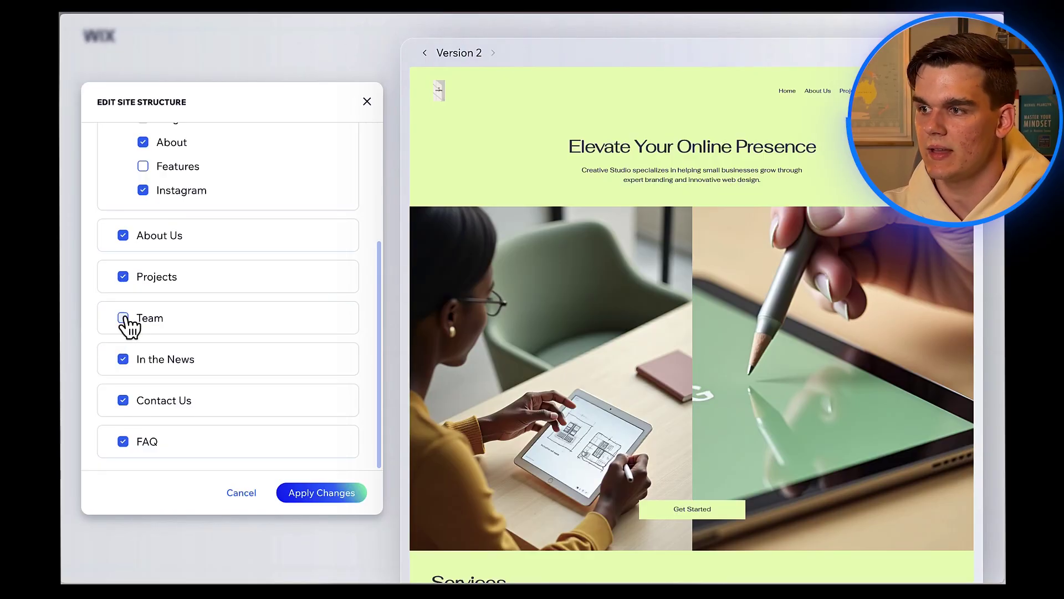
left_click(123, 360)
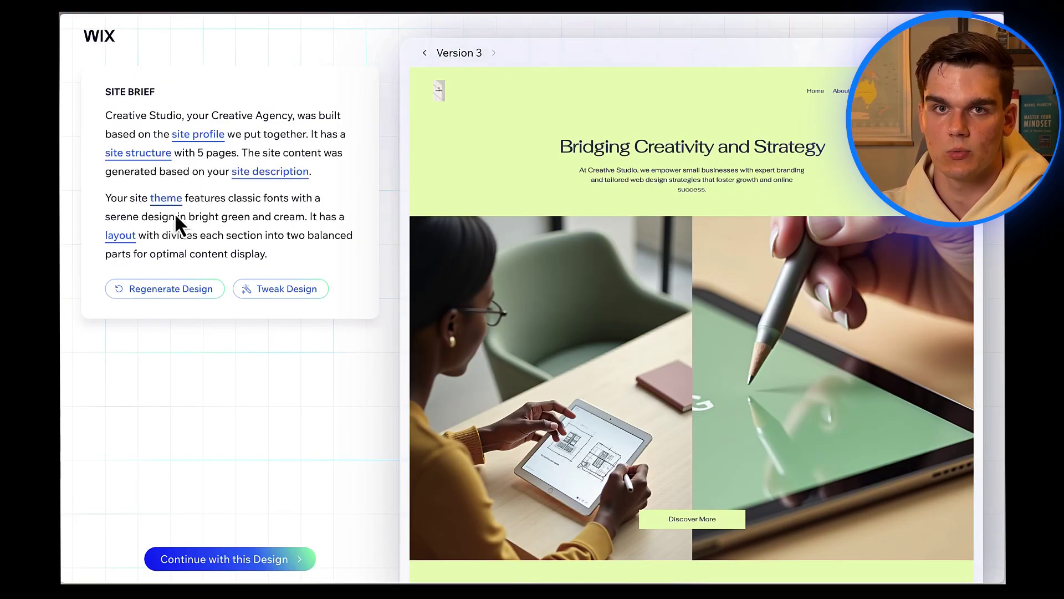
Request an orange theme from the Site Brief with the prompt 'make it orange'
left_click(169, 199)
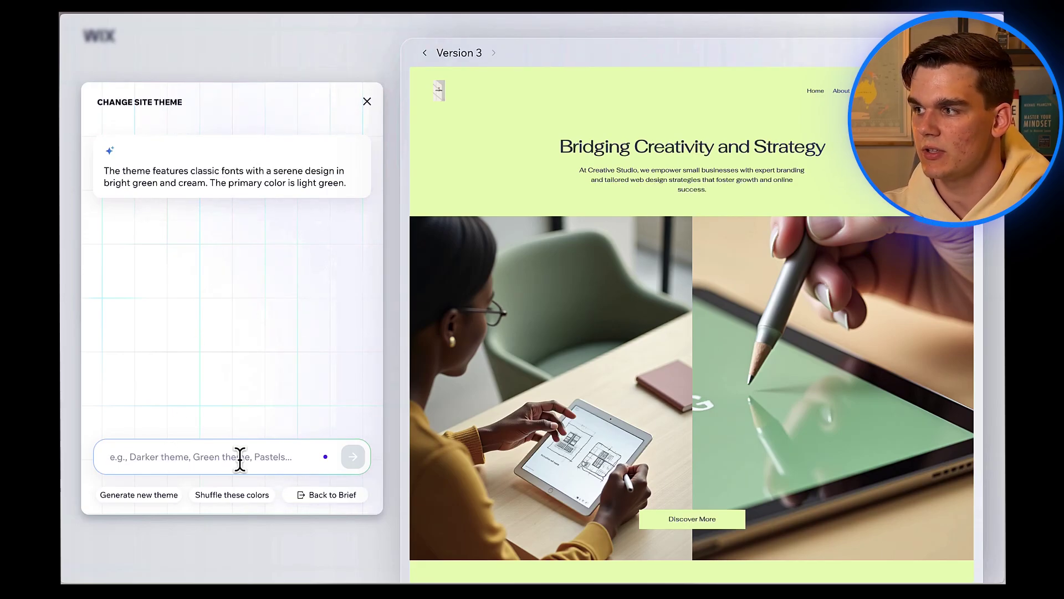
type("make it orange")
key("Return")
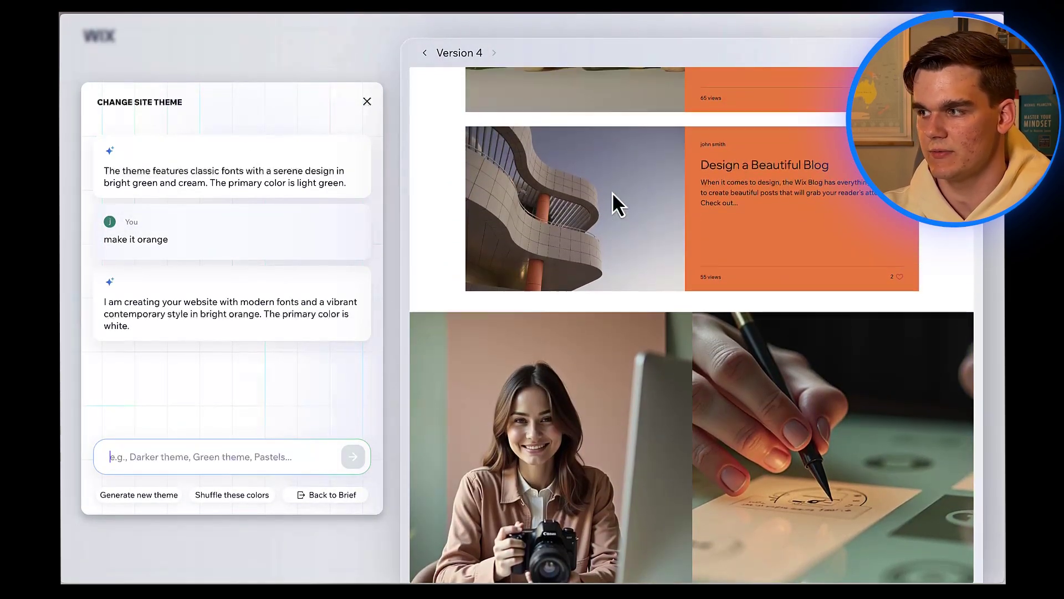
key("Escape")
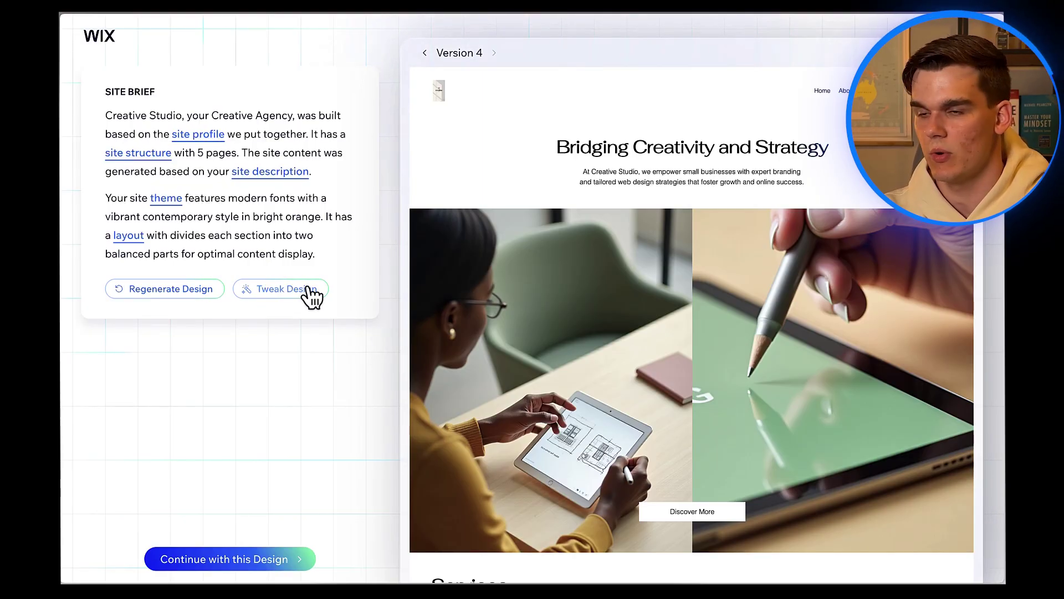
Tweak the design into Version 5, 'Building Connections with Design', and take it into the Editor
scroll(571, 300, "down", 2)
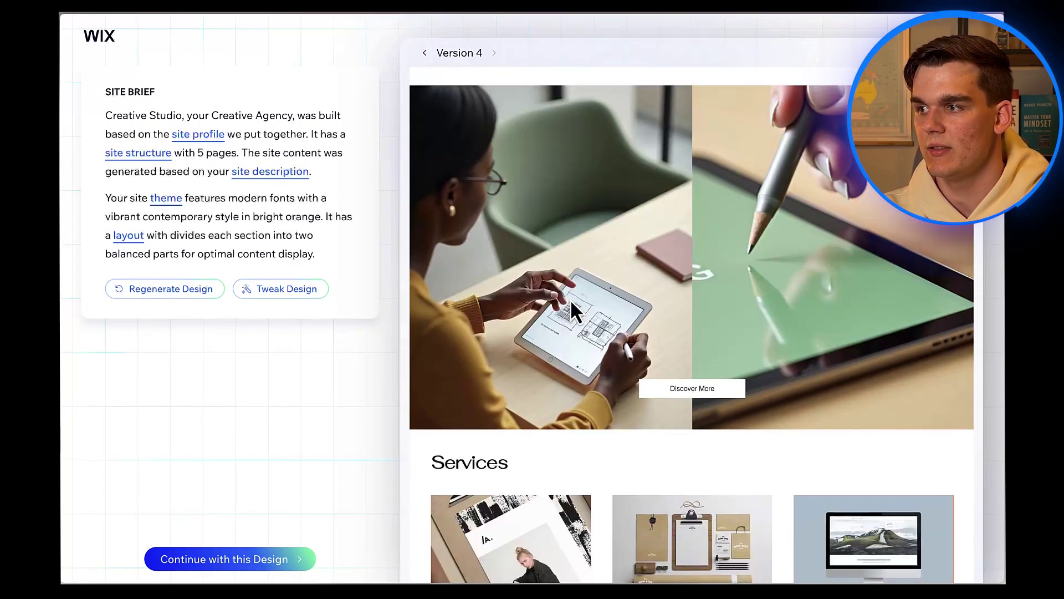
scroll(570, 299, "up", 2)
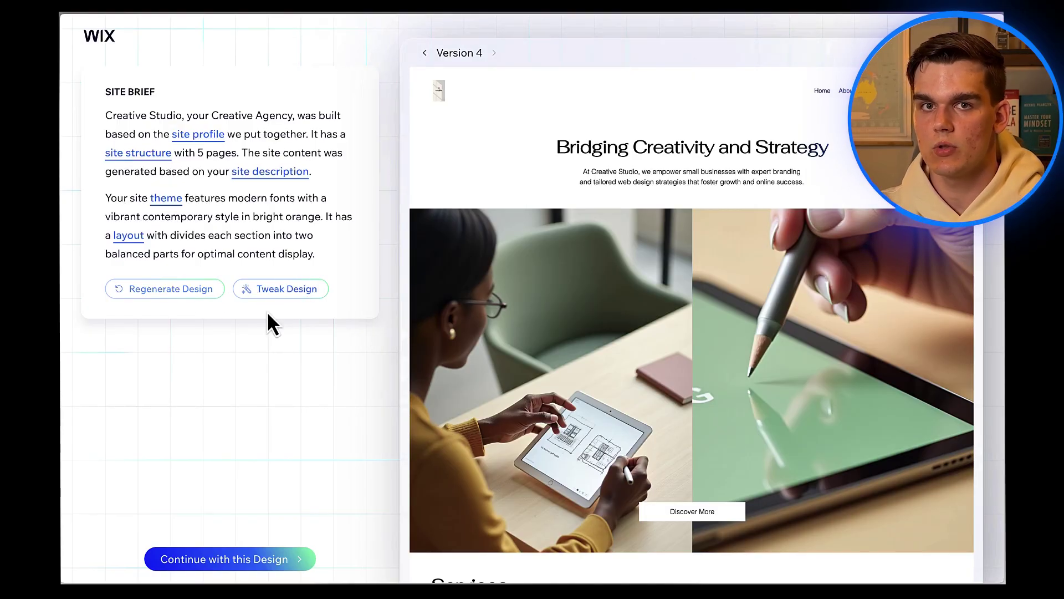
left_click(286, 288)
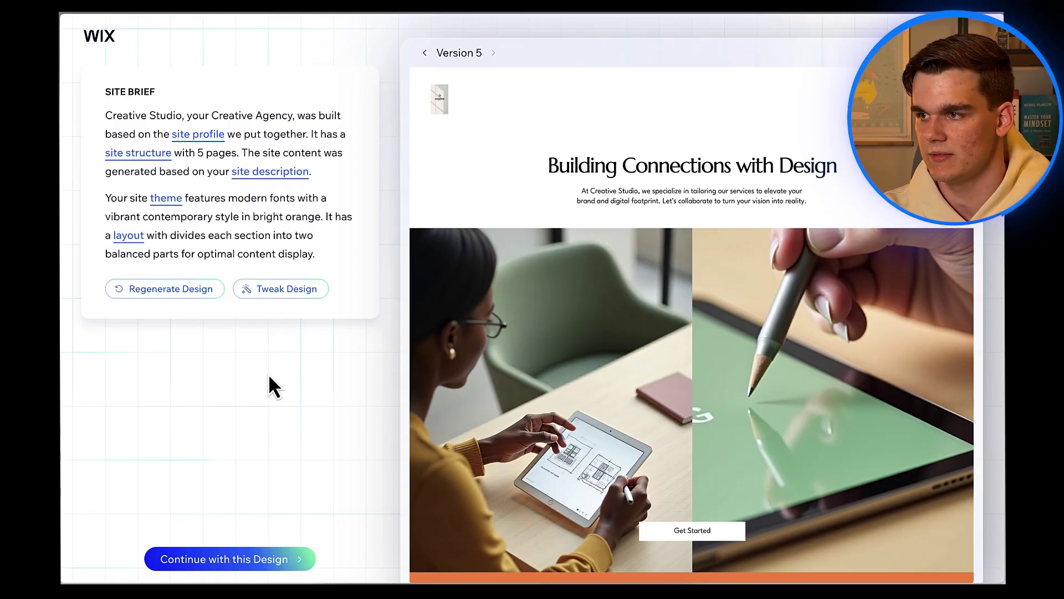
left_click(237, 561)
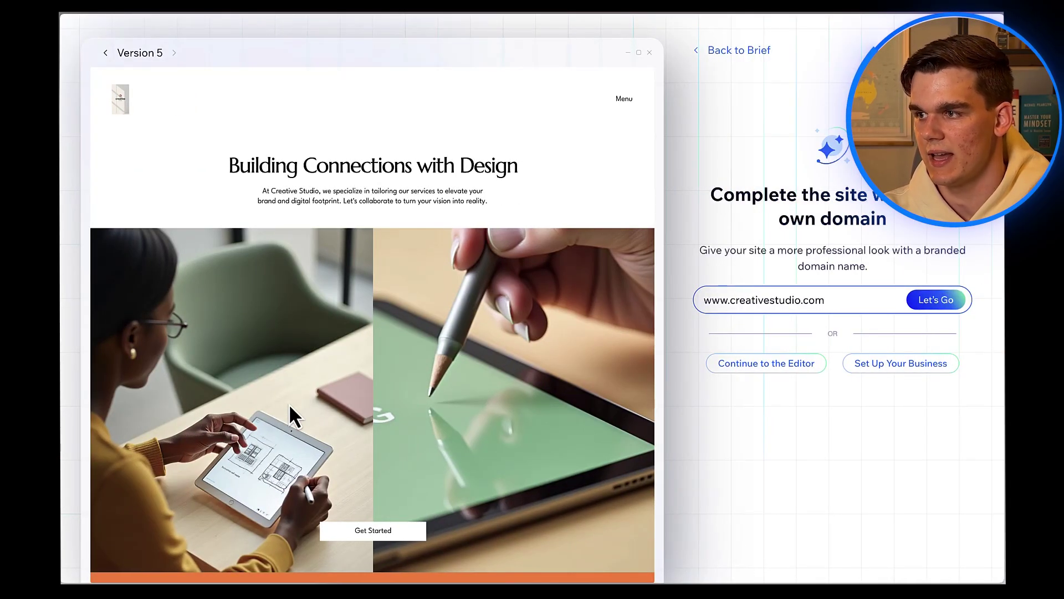
left_click(773, 366)
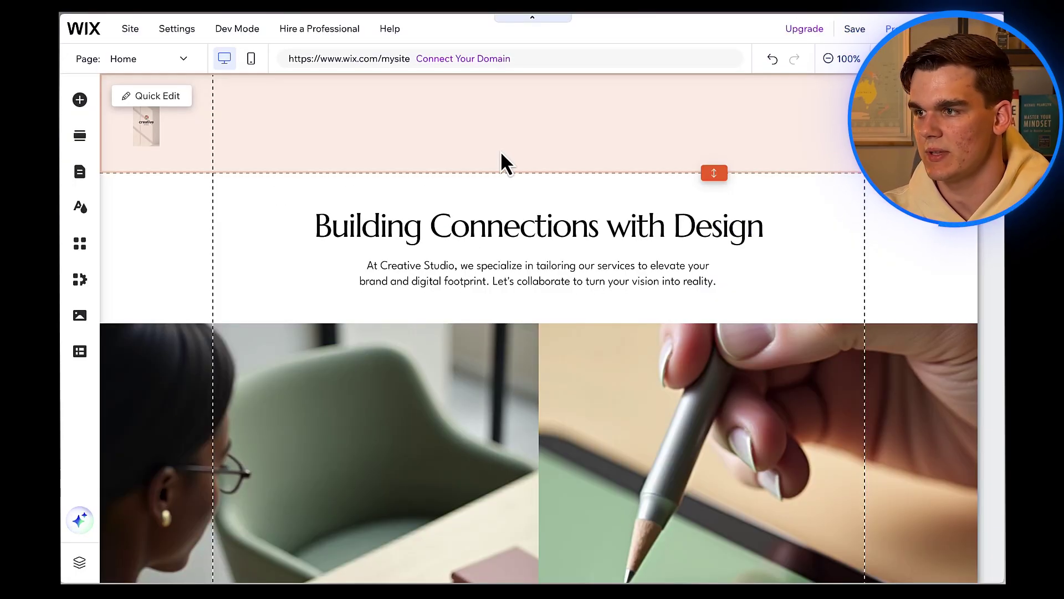
Replace the hero heading with 'Bringing Your Brand Vision to Life'
scroll(488, 390, "down", 10)
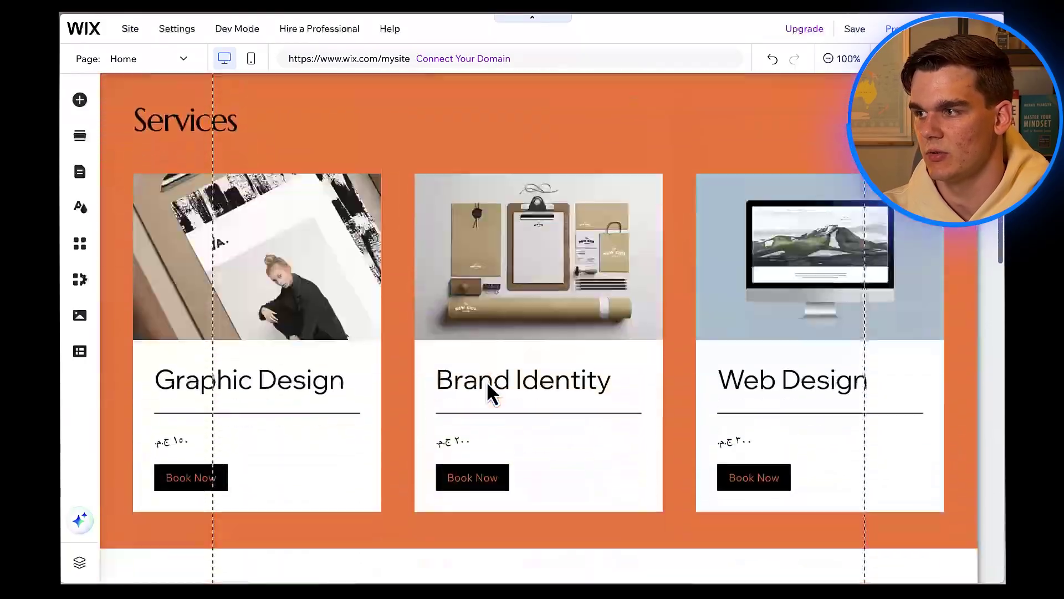
scroll(487, 382, "down", 10)
scroll(488, 382, "up", 20)
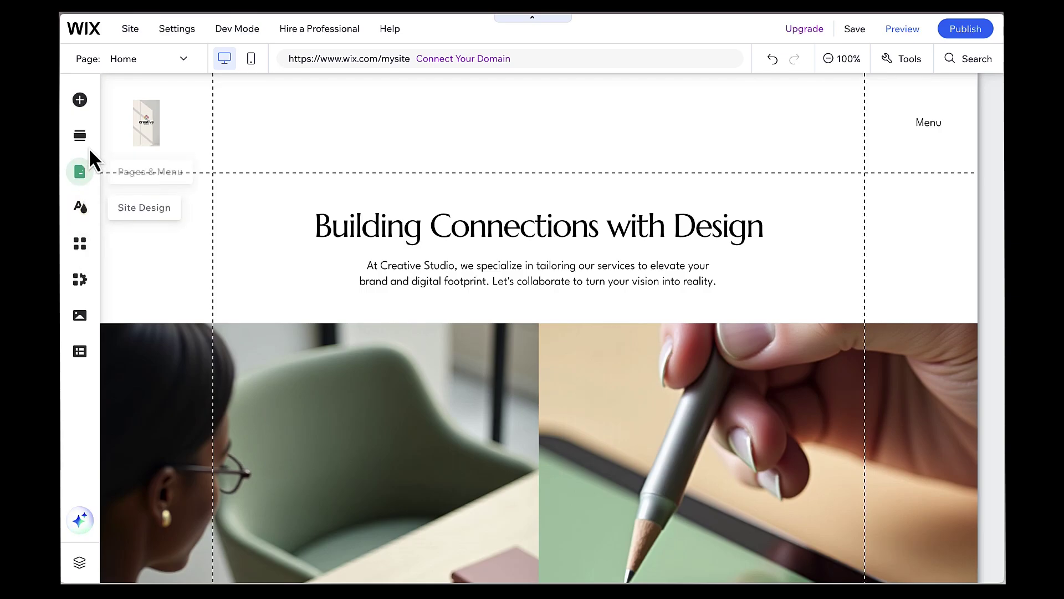
scroll(473, 480, "down", 3)
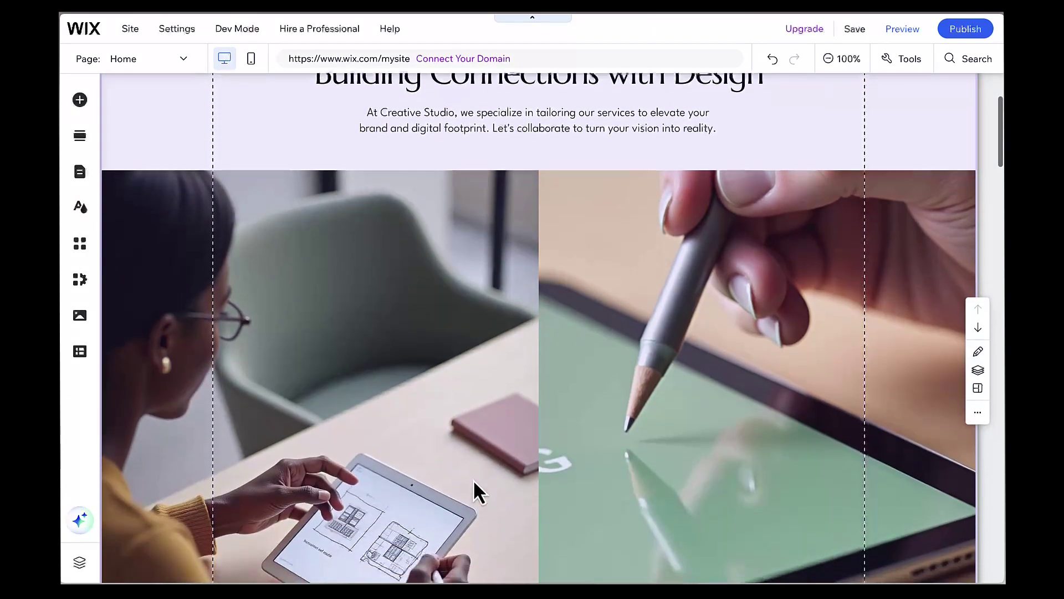
scroll(473, 479, "up", 3)
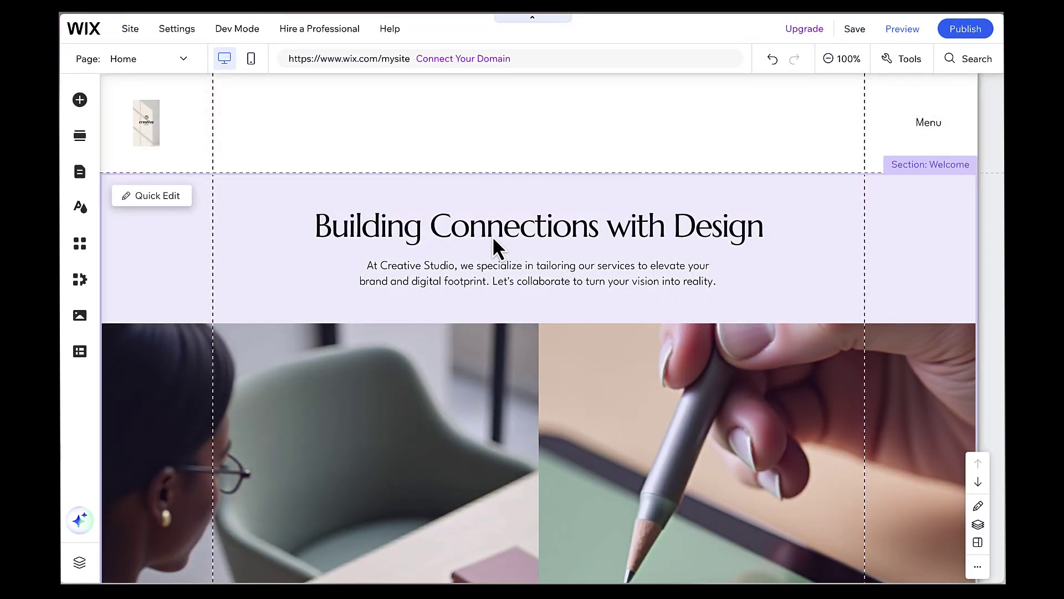
left_click(493, 235)
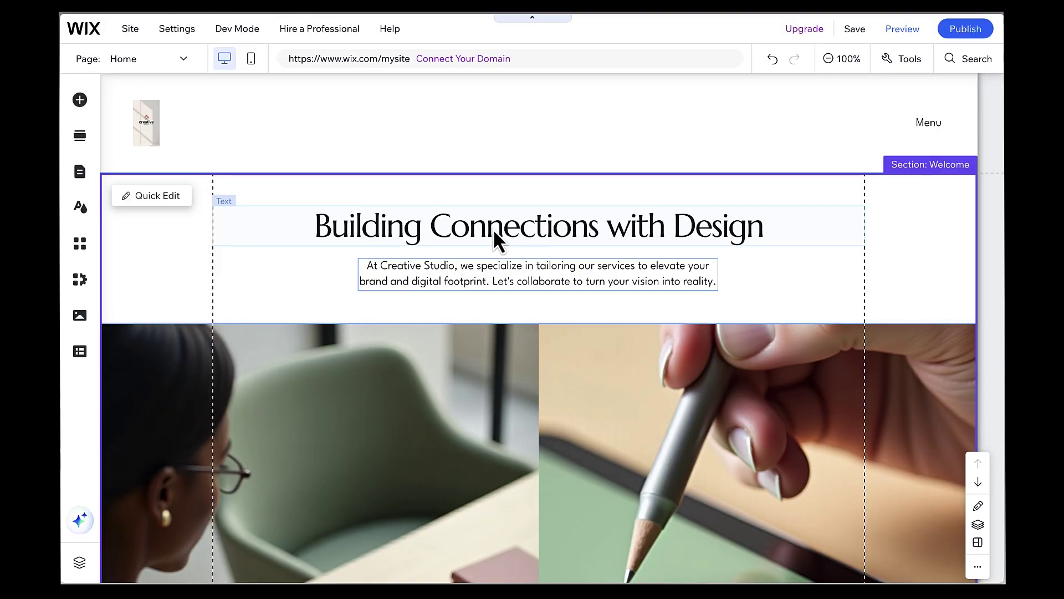
left_click(522, 224)
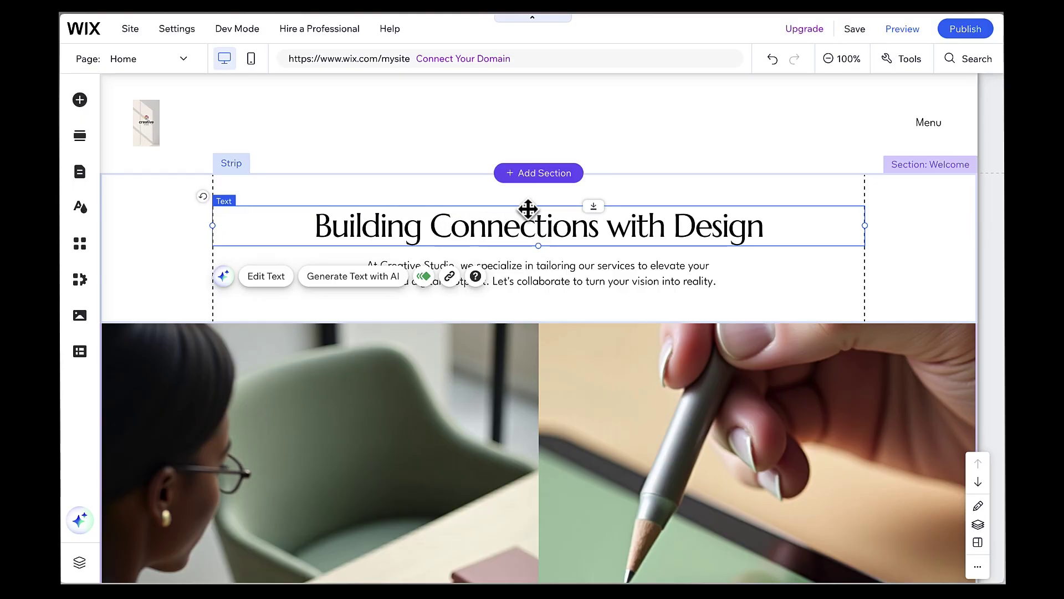
double_click(579, 226)
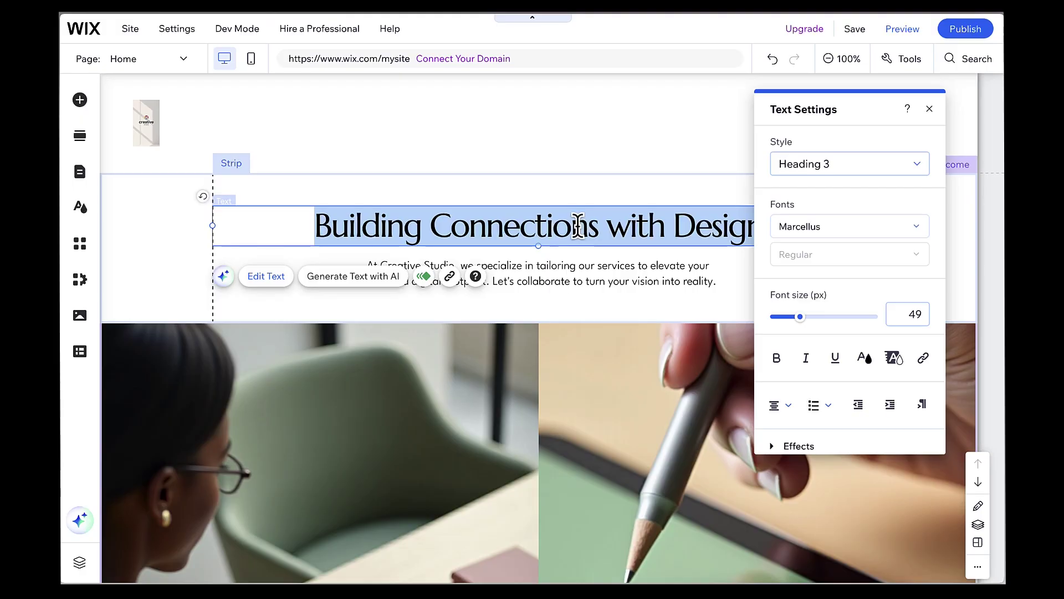
type("Bringing Your Brand Vision to Life")
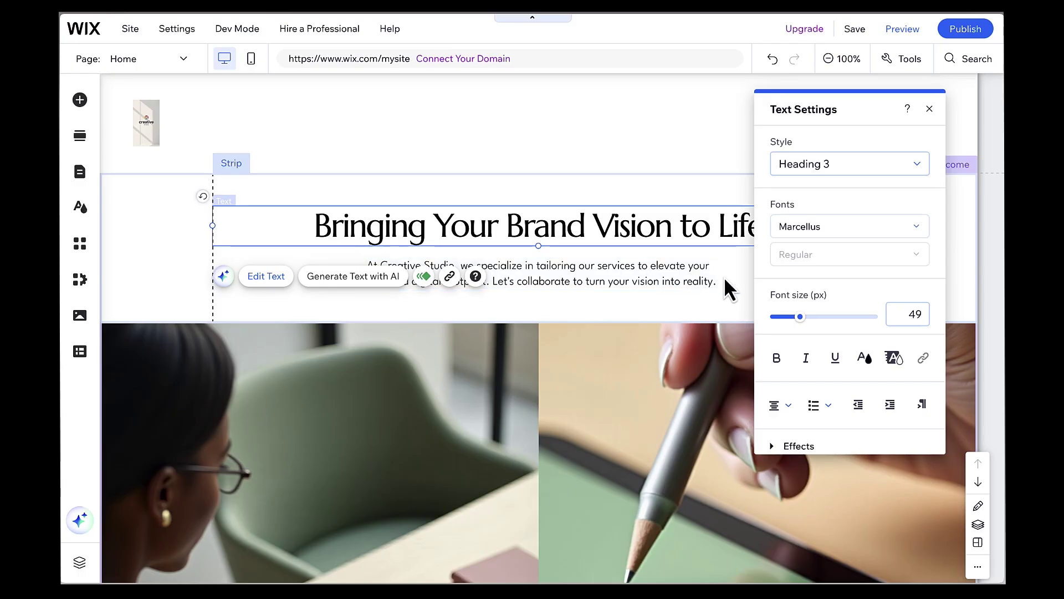
Replace the hero subtitle with the new text about creating brand identities and websites
left_click(628, 273)
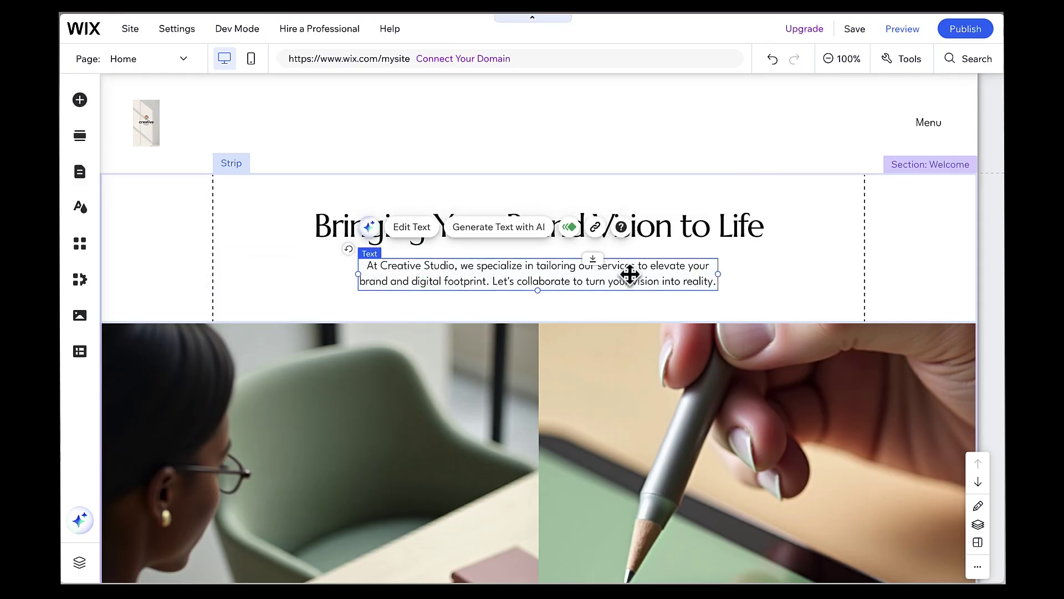
double_click(555, 274)
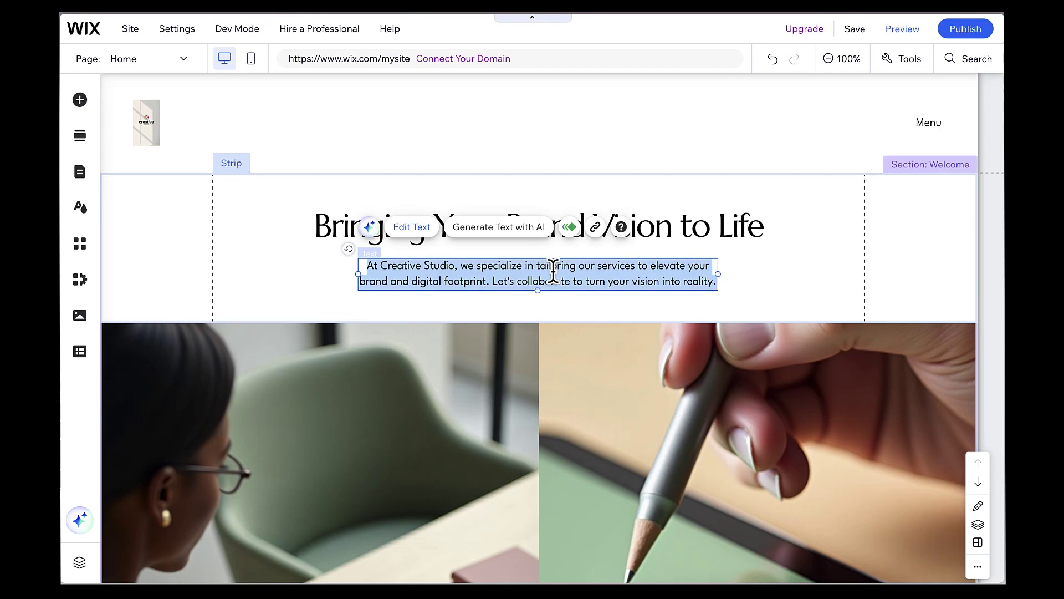
type("We create stunning brand identities and websites that help your business stand out and grow")
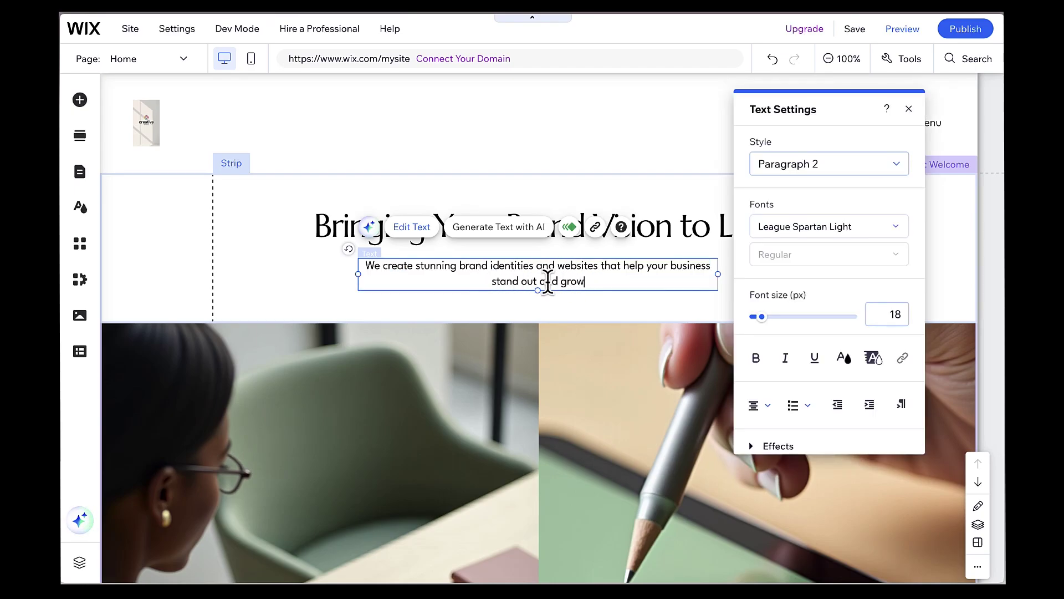
scroll(686, 155, "down", 5)
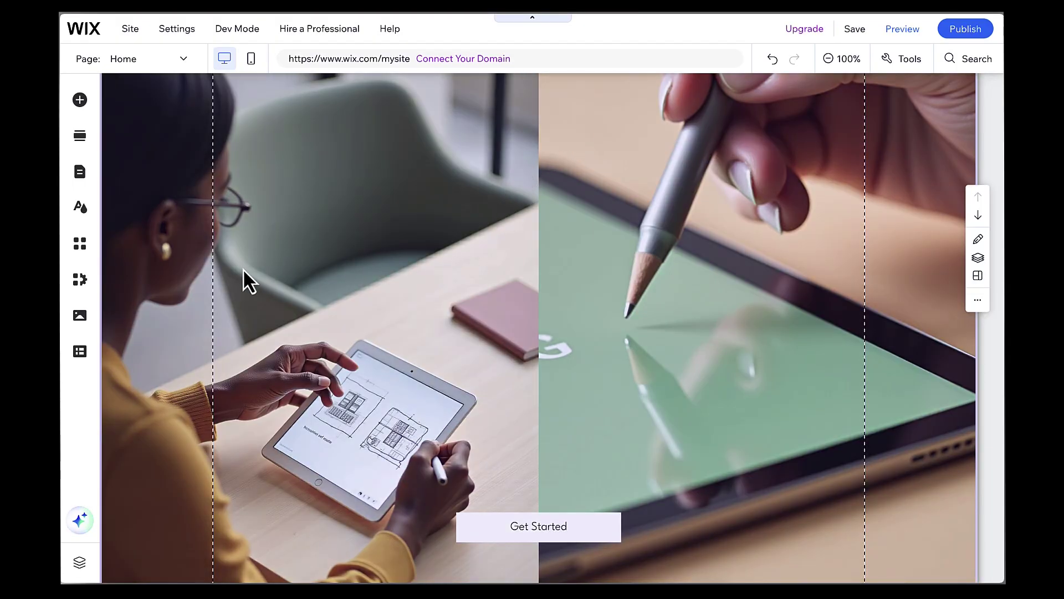
scroll(464, 281, "down", 3)
scroll(464, 281, "up", 5)
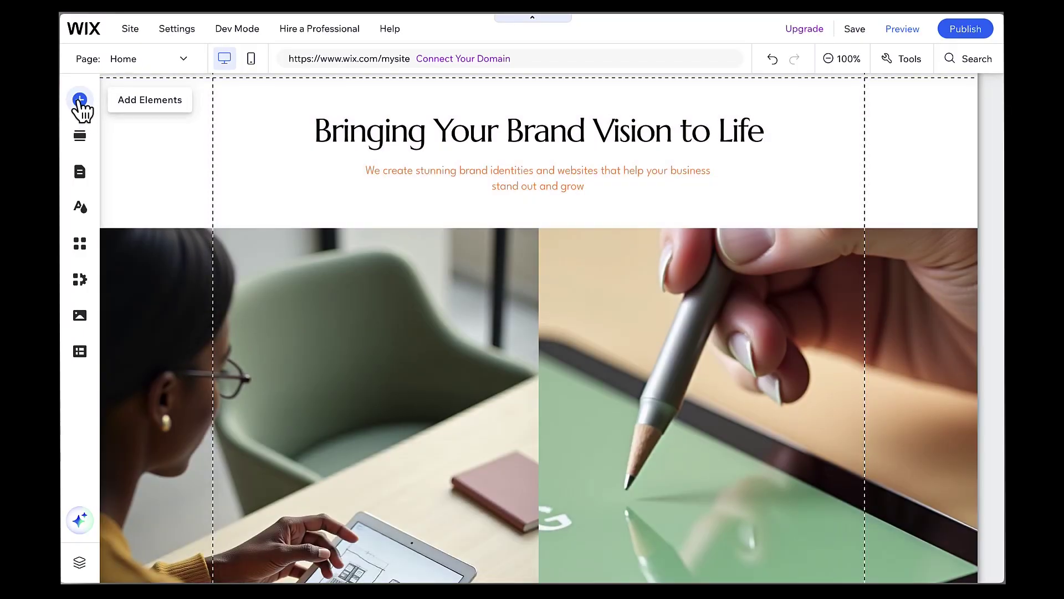
Show the Text Marquee designs in the Add Elements Text category
left_click(79, 100)
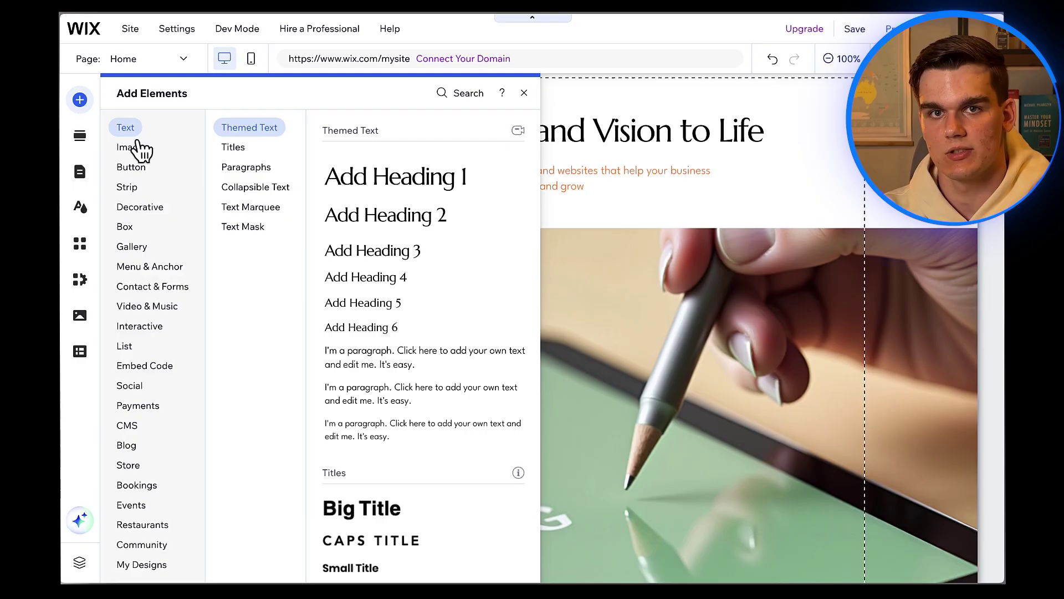
mouse_move(134, 147)
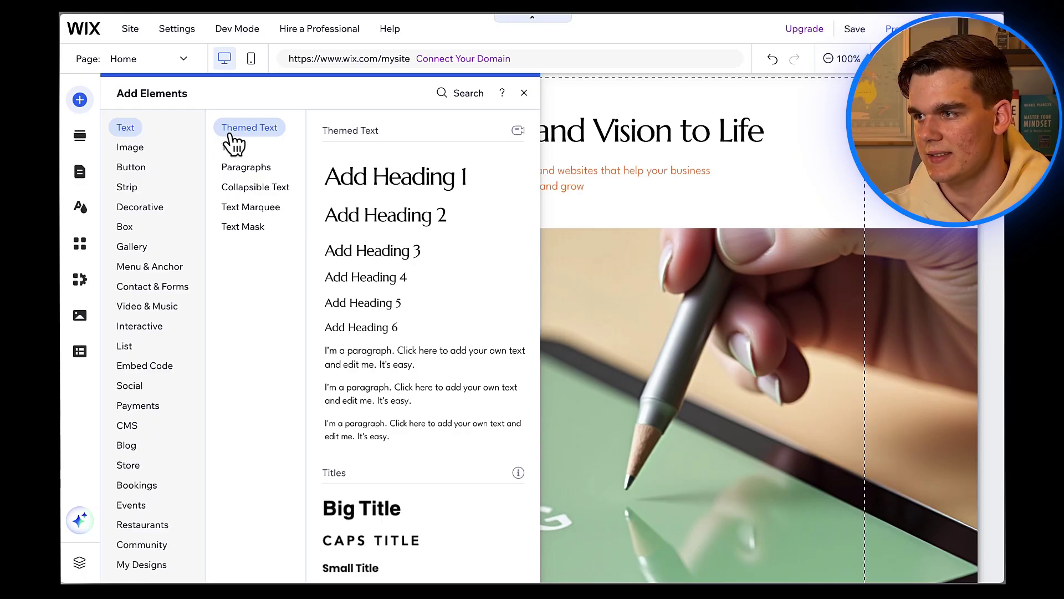
left_click(244, 207)
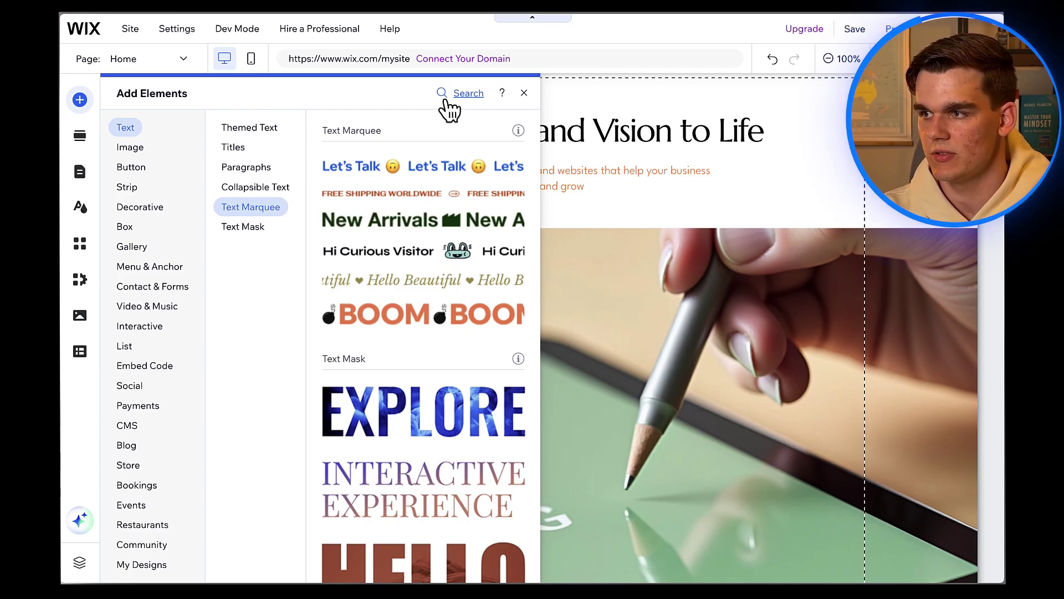
Search 'testimo' and add the Testimonials app to the home page's Services section
left_click(444, 101)
type("testimo")
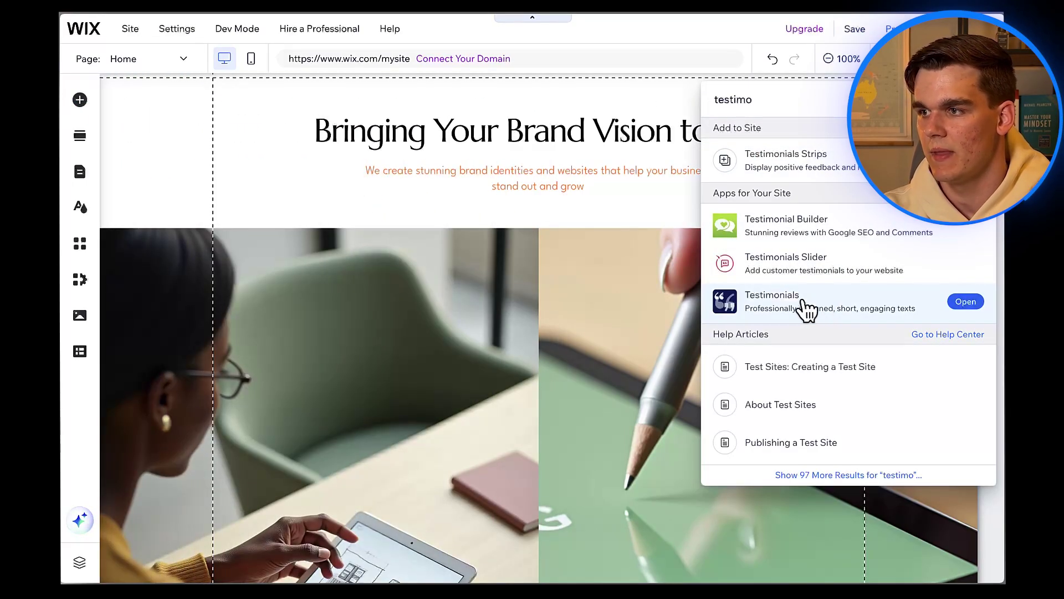
left_click(971, 302)
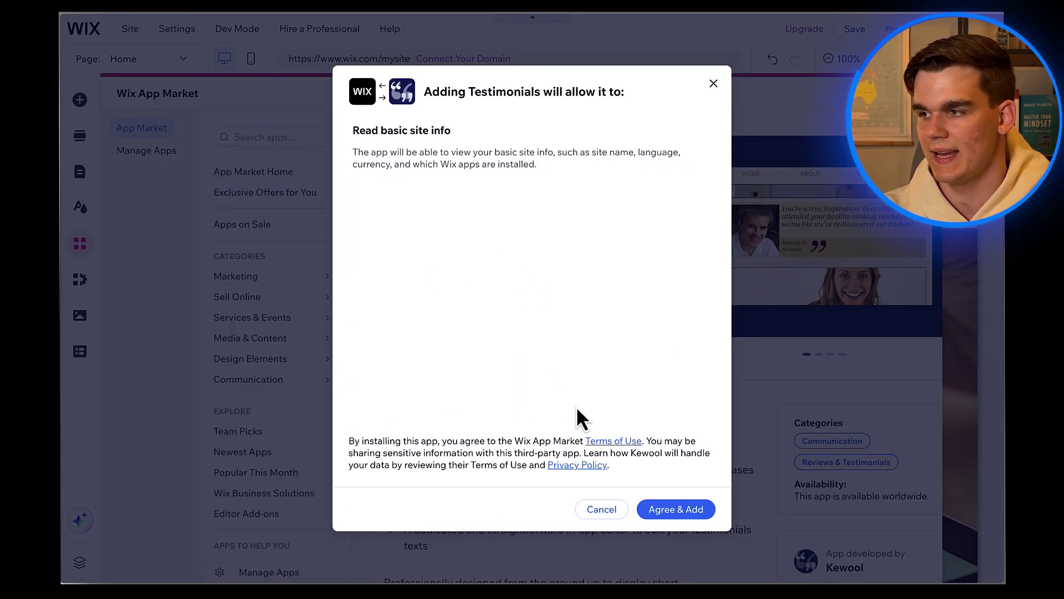
left_click(680, 510)
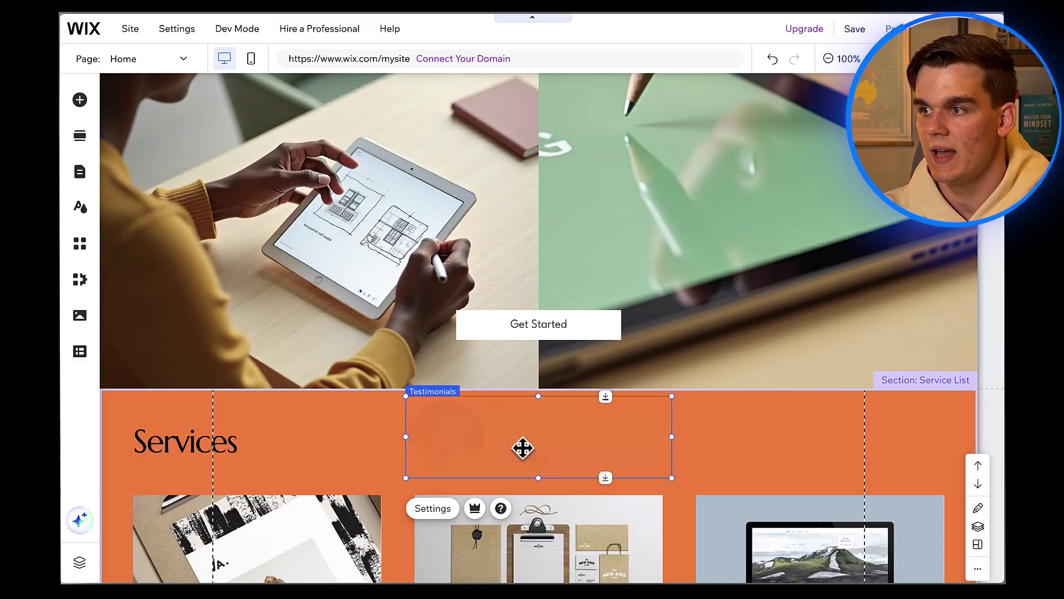
scroll(724, 422, "up", 5)
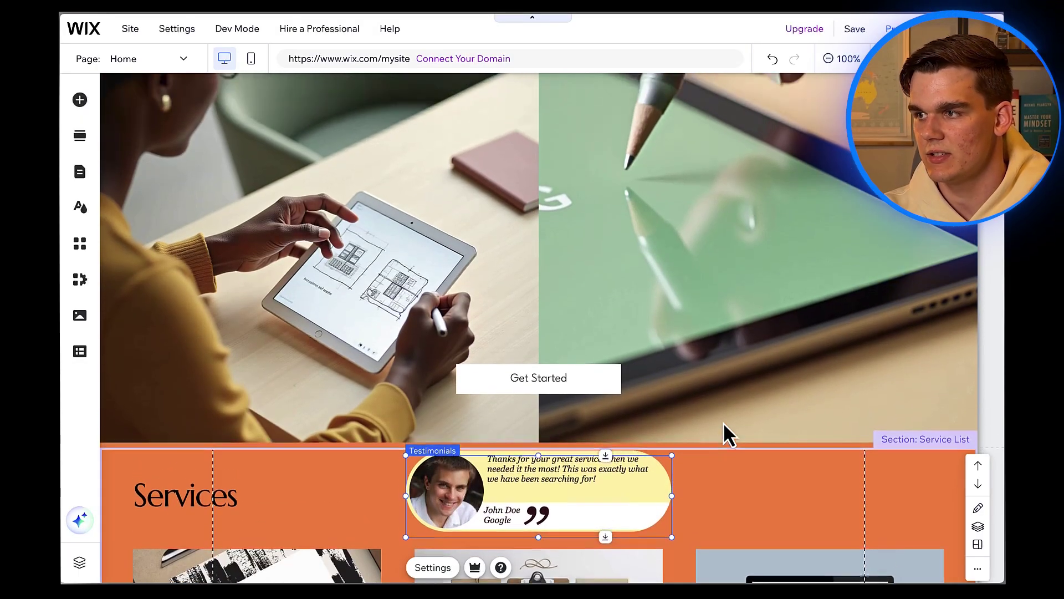
scroll(723, 423, "up", 3)
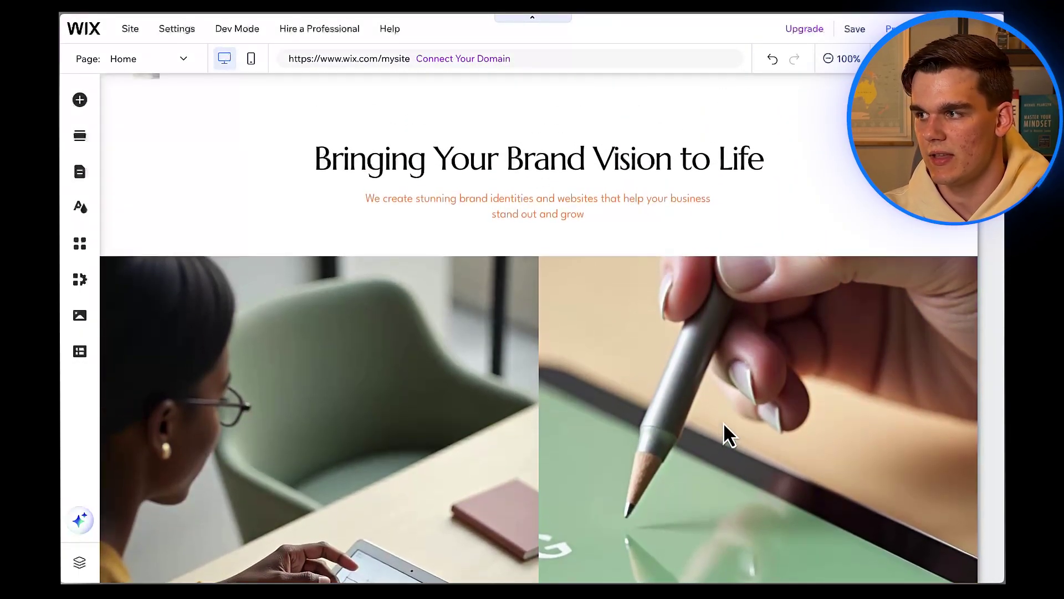
left_click(251, 60)
scroll(544, 327, "down", 15)
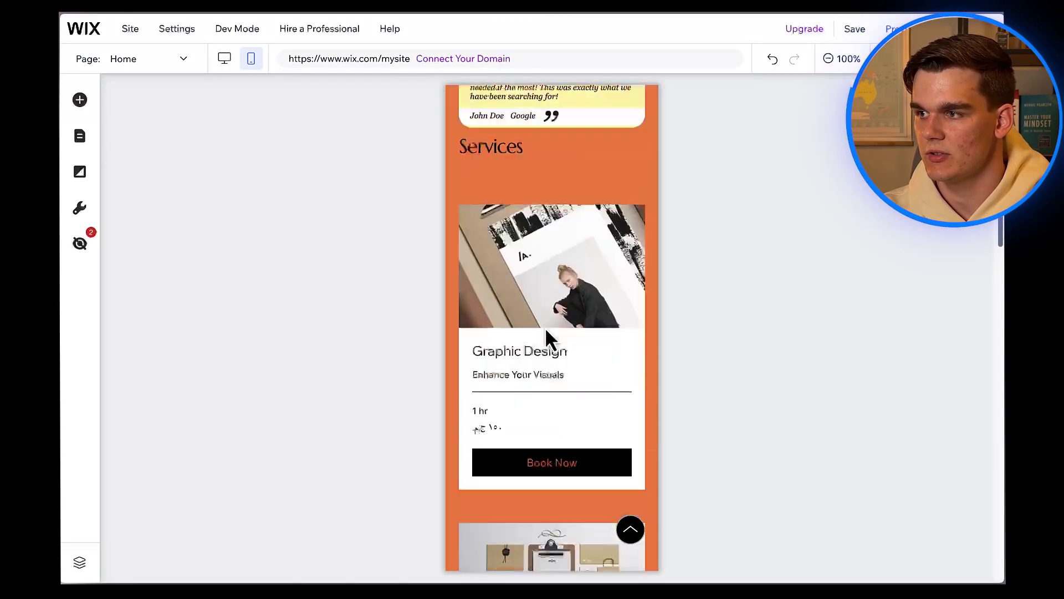
scroll(544, 327, "up", 3)
scroll(544, 328, "up", 12)
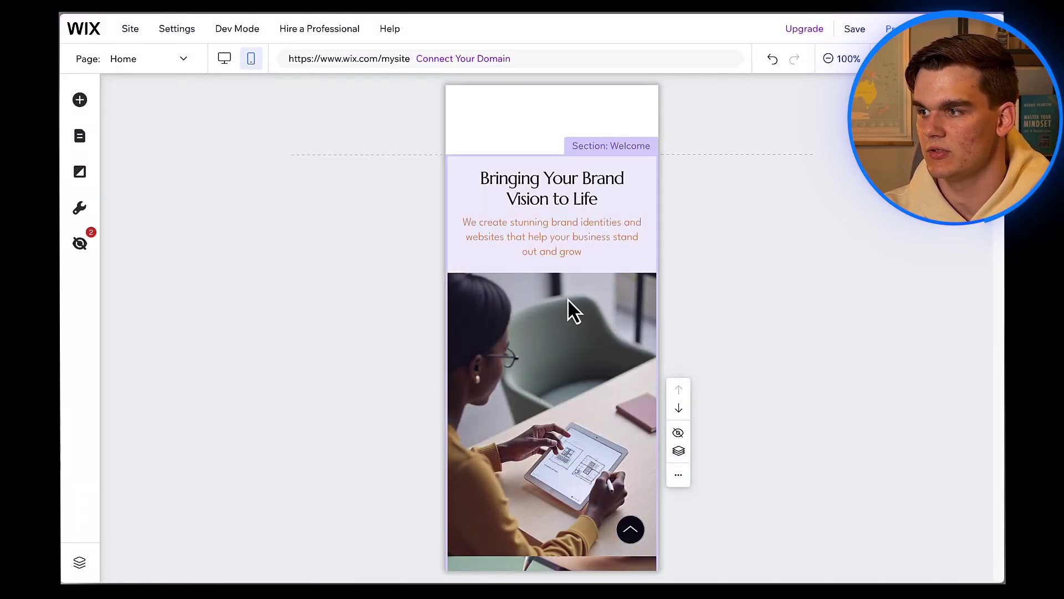
scroll(548, 338, "down", 3)
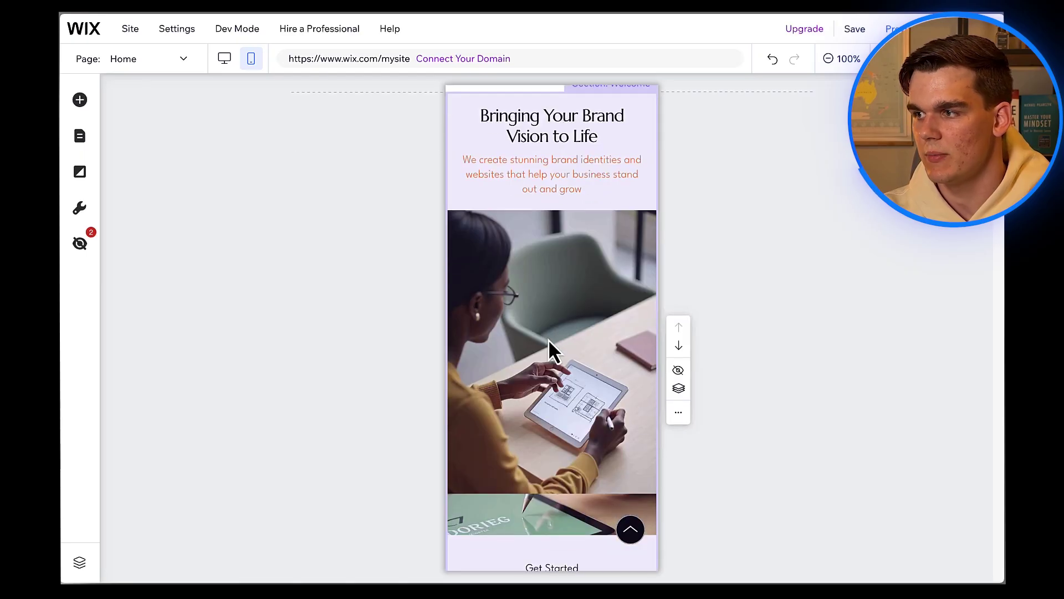
scroll(548, 338, "up", 2)
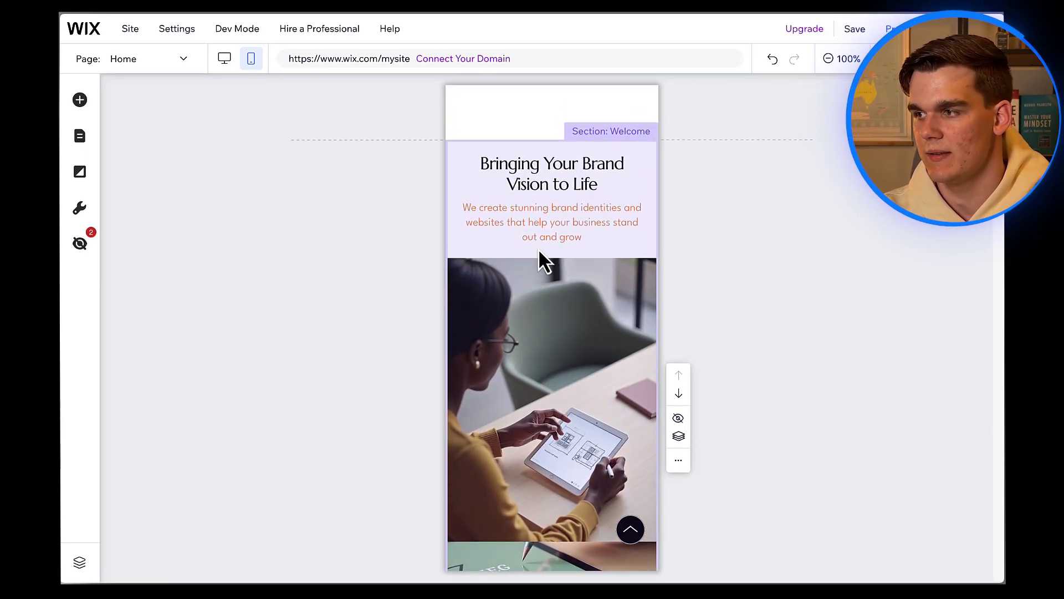
left_click(554, 303)
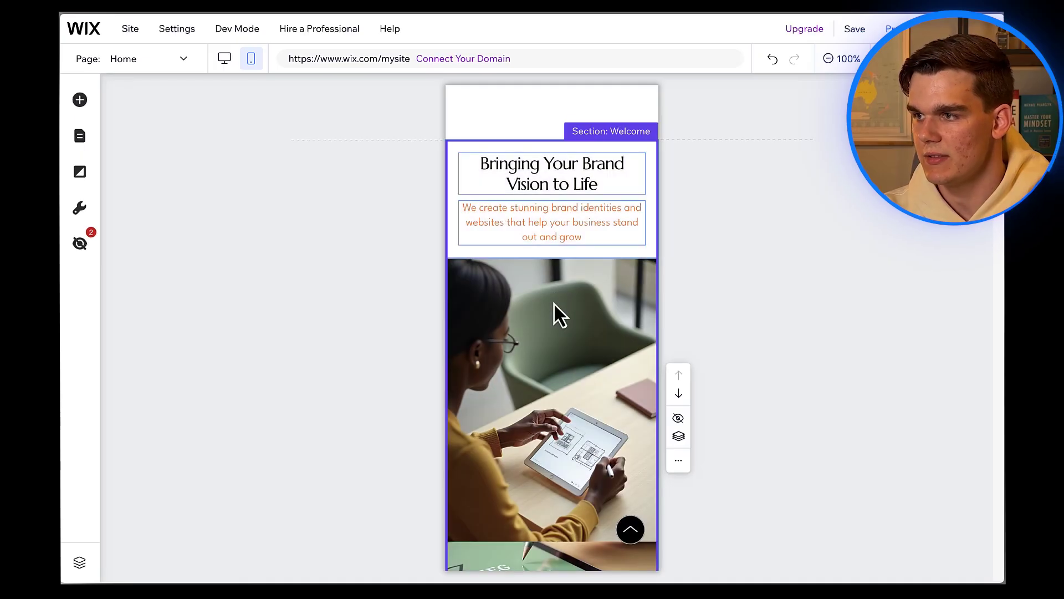
left_click(556, 225)
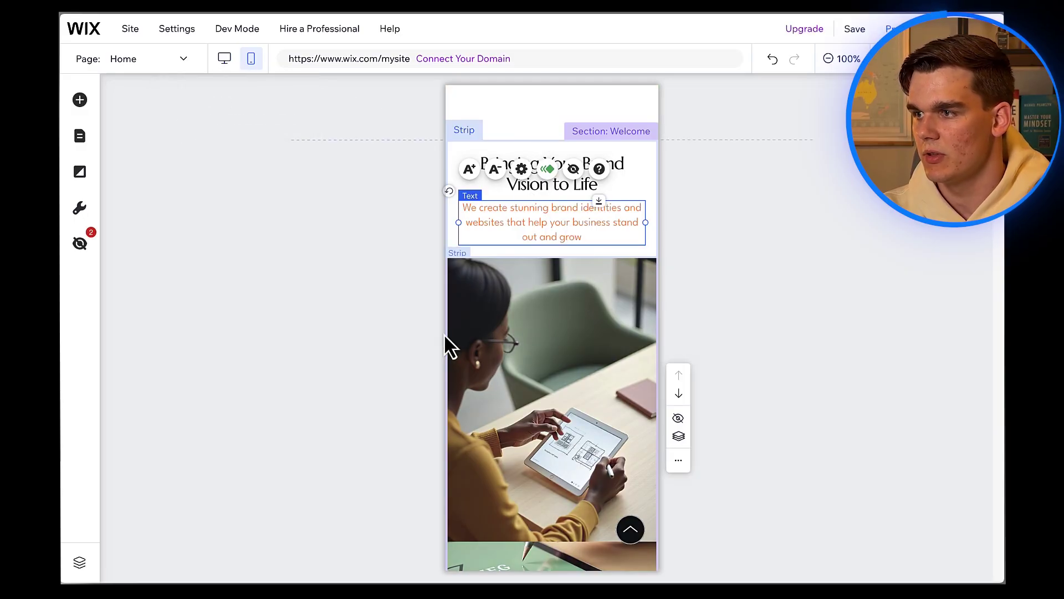
left_click(225, 59)
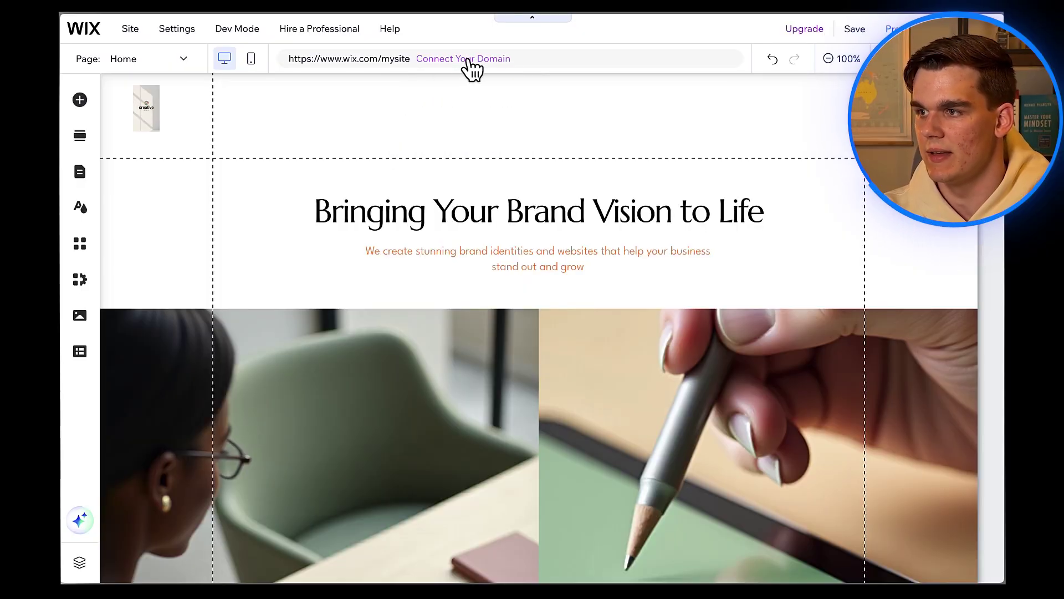
left_click(468, 59)
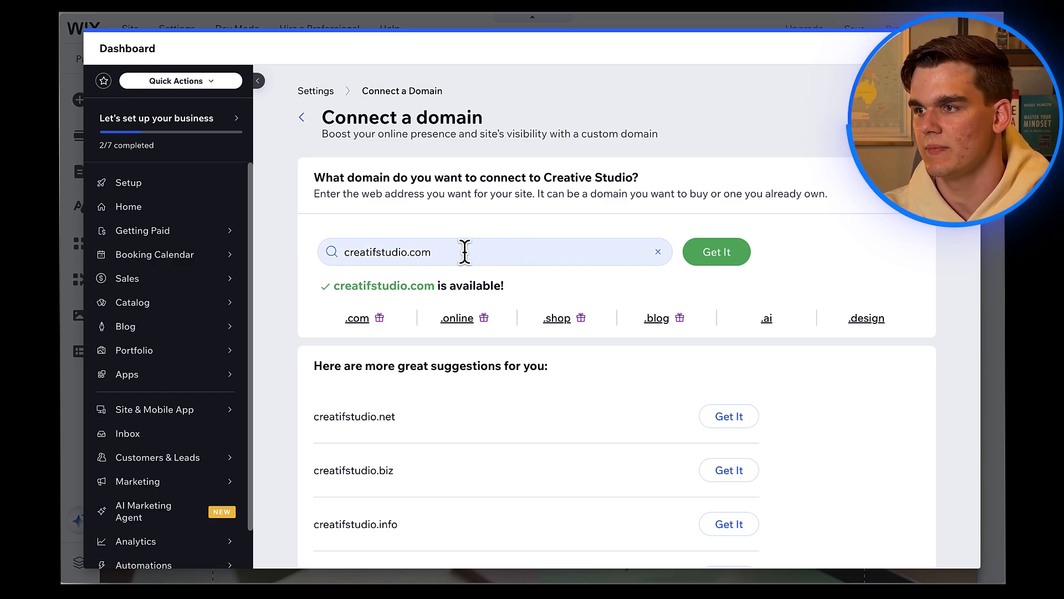
double_click(403, 252)
mouse_move(334, 260)
left_mouse_down()
mouse_move(396, 253)
mouse_move(320, 255)
left_mouse_up()
type("crea")
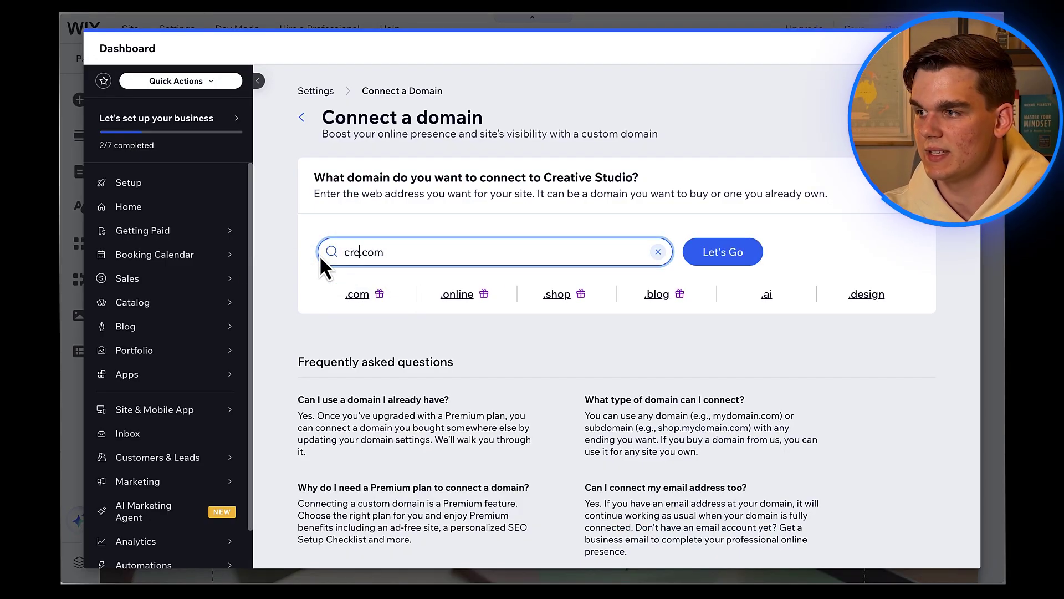
type("tivestudiodesign")
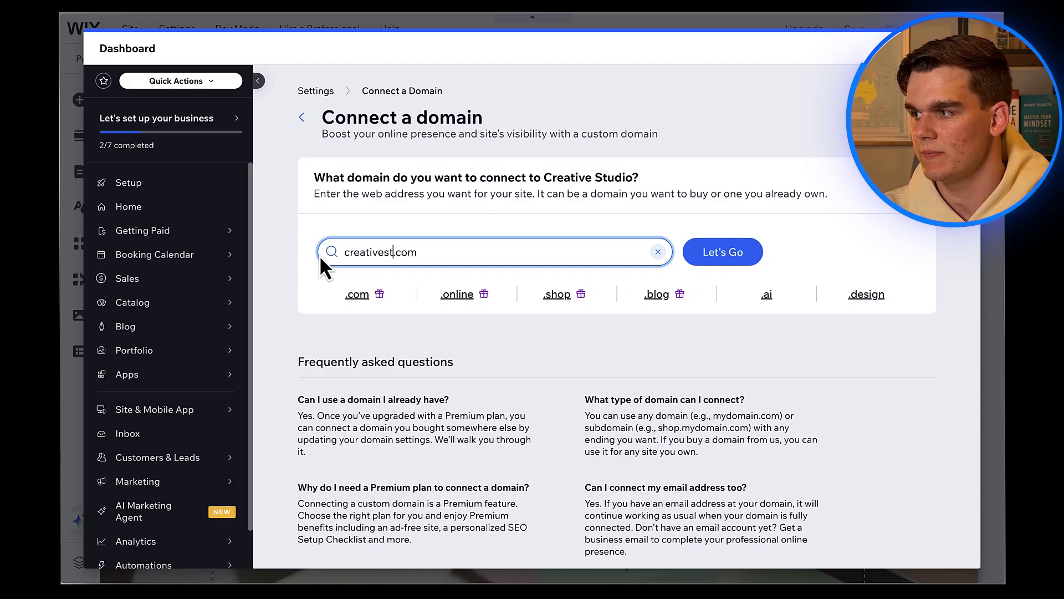
key("Return")
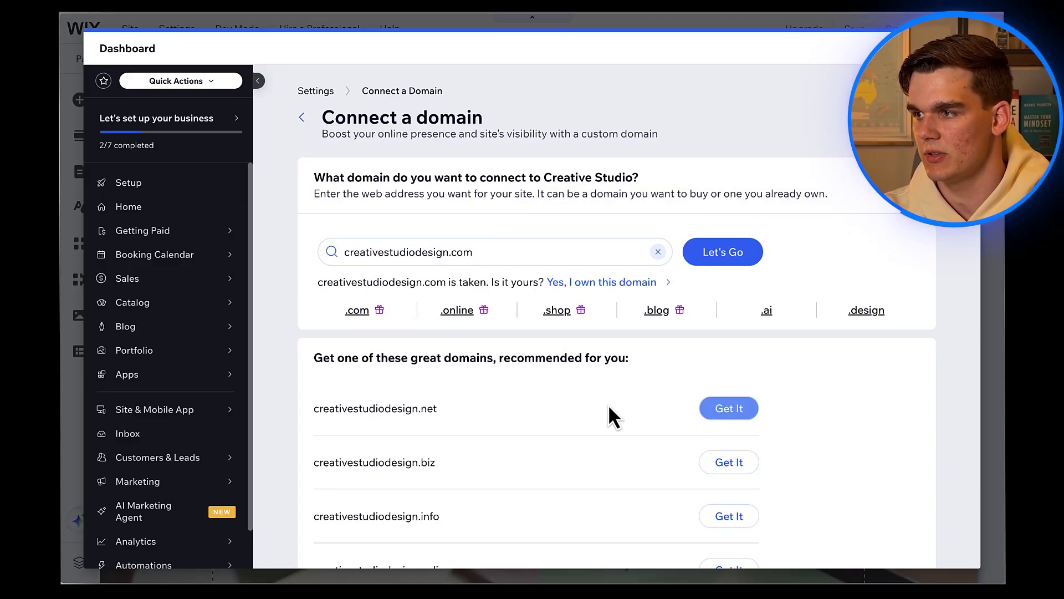
left_click(724, 410)
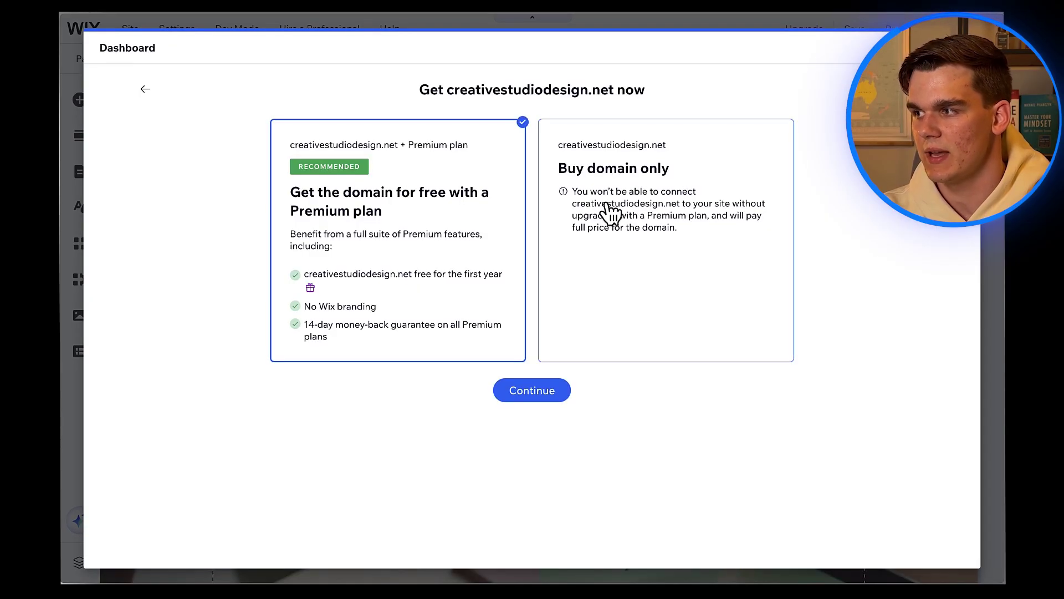
left_click(608, 212)
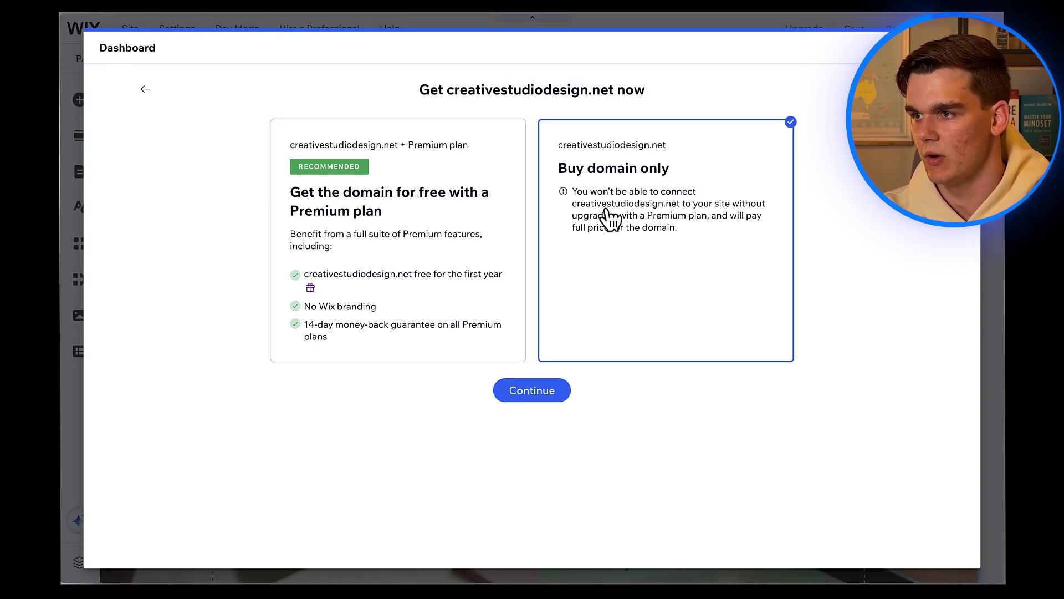
left_click(534, 394)
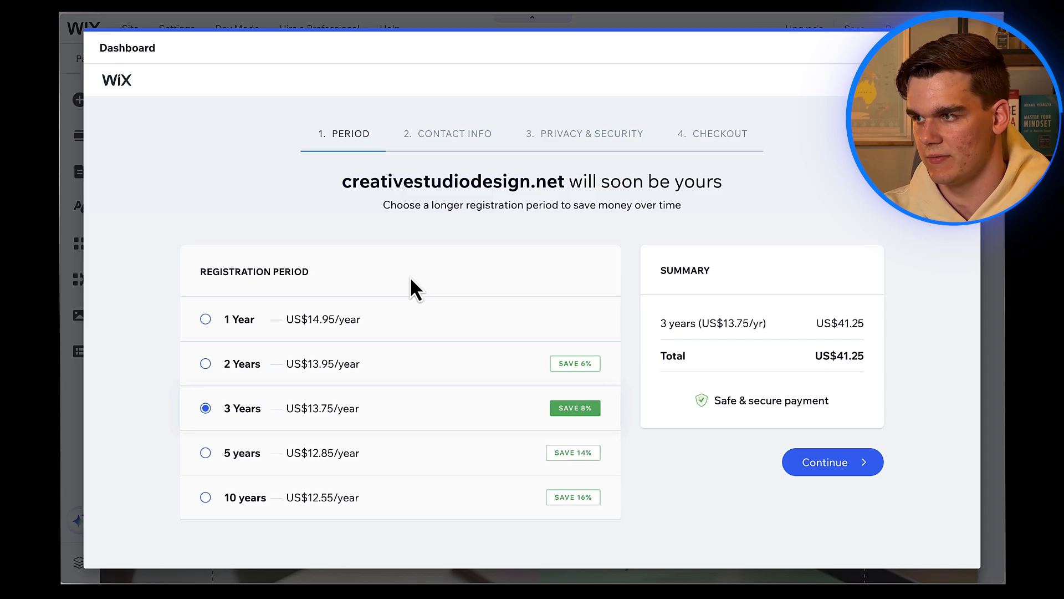
left_click(206, 314)
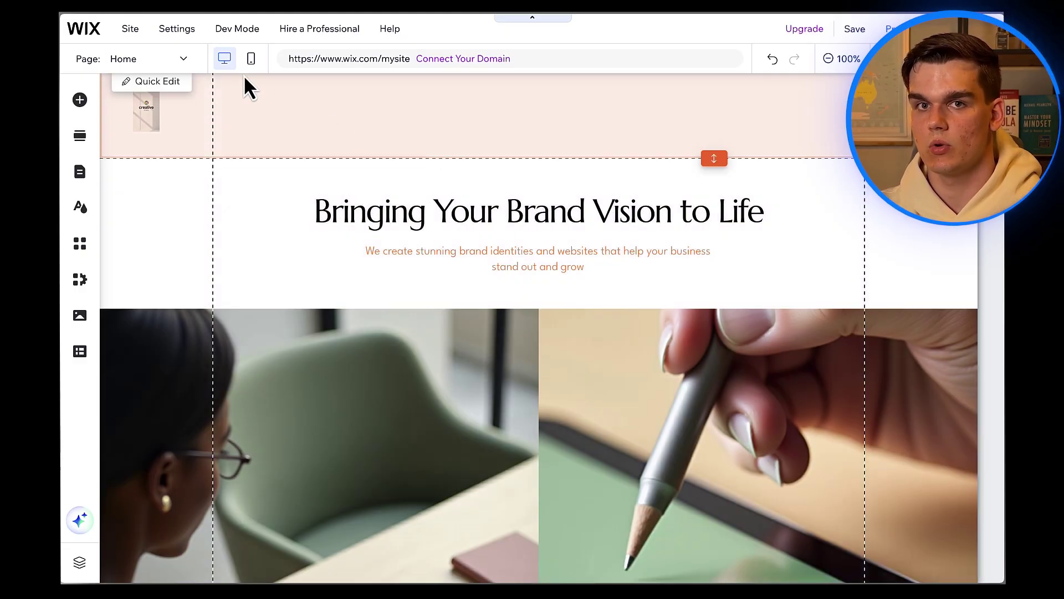
Start the SEO Setup Checklist and enter the business name
left_click(178, 30)
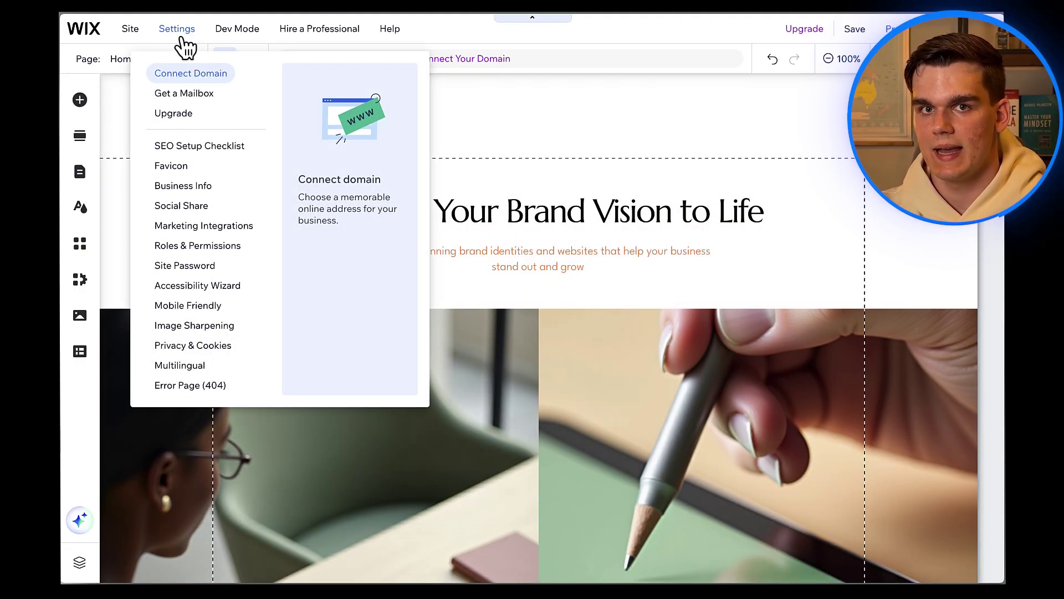
left_click(185, 148)
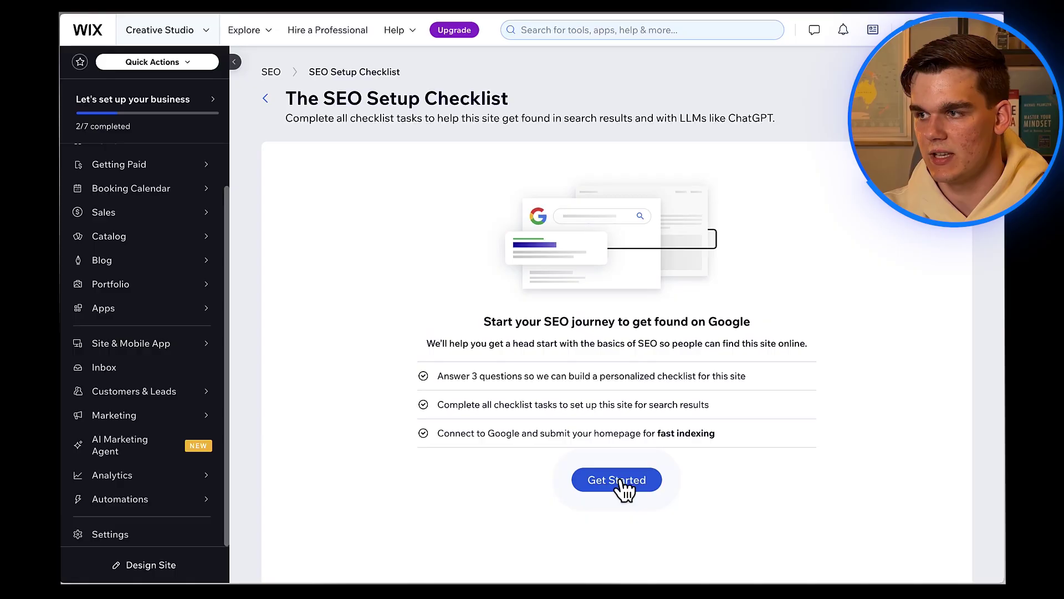
left_click(620, 480)
left_click(535, 259)
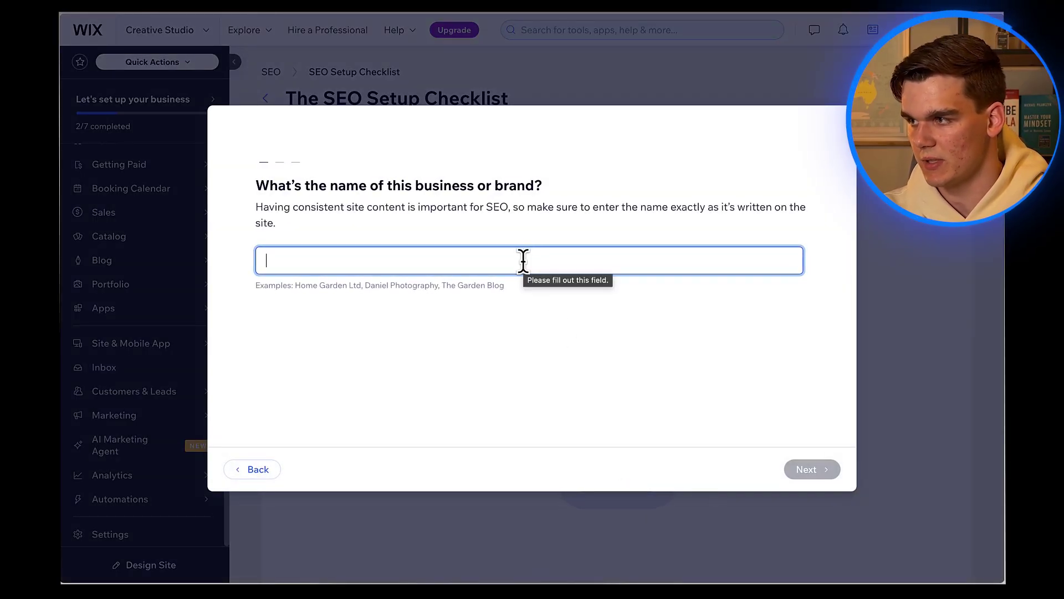
type("Creative Studio - Professional Branding & Web Design Services")
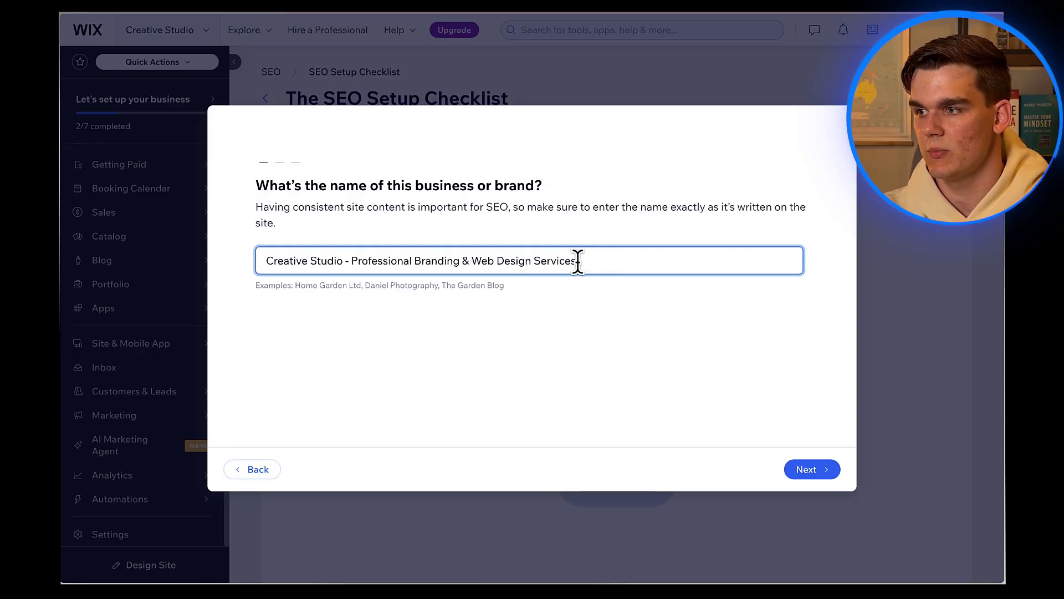
left_click(812, 476)
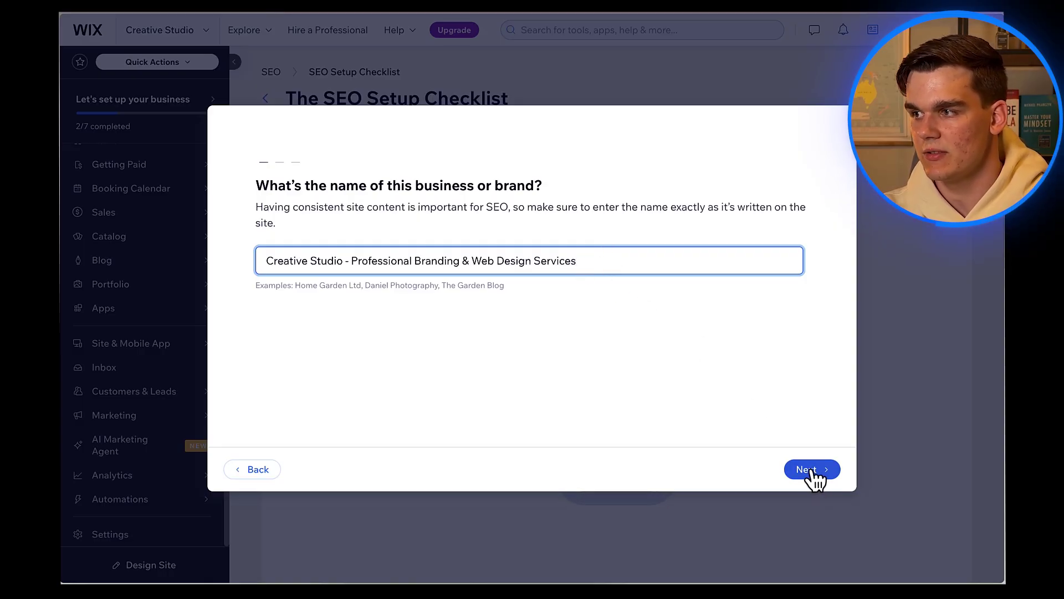
Apply the pasted homepage search description, then return to designing the site
left_click(503, 221)
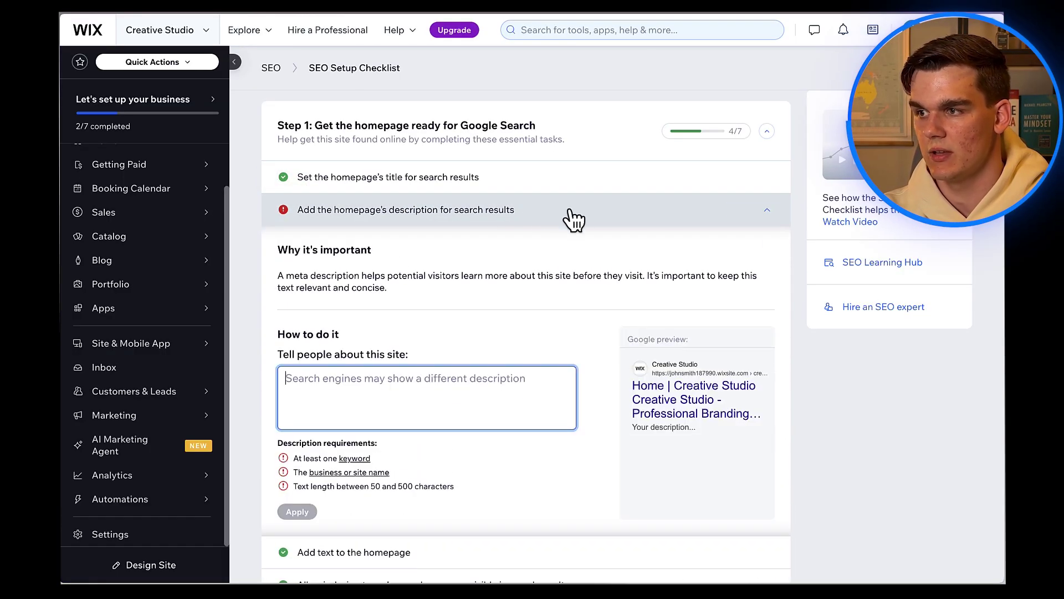
left_click(344, 392)
type("Creative studio - Transform your business with custom branding and web design. We help small businesses create professional online presence that drives results")
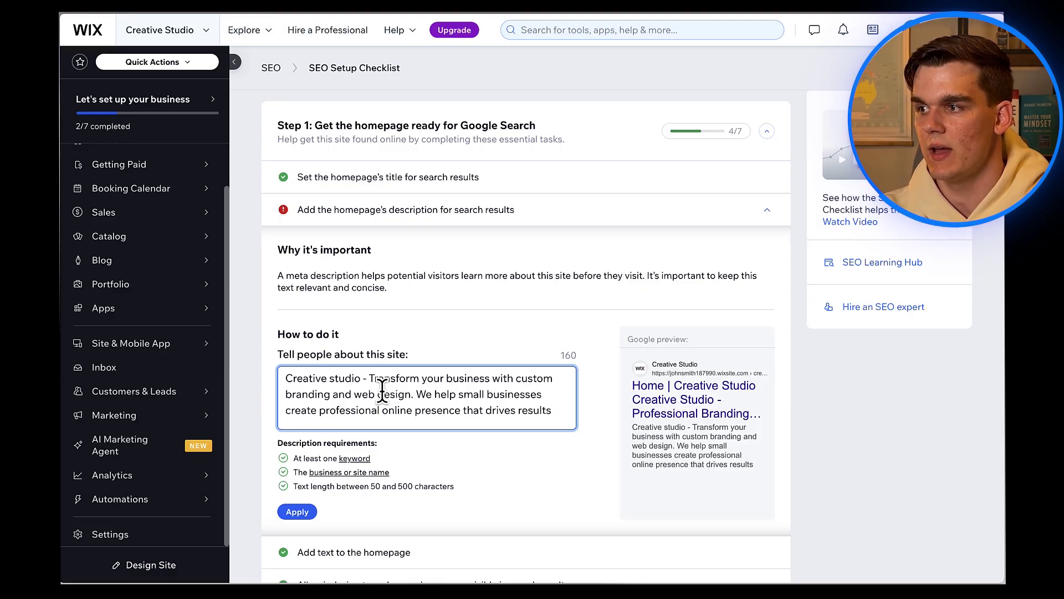
left_click(297, 512)
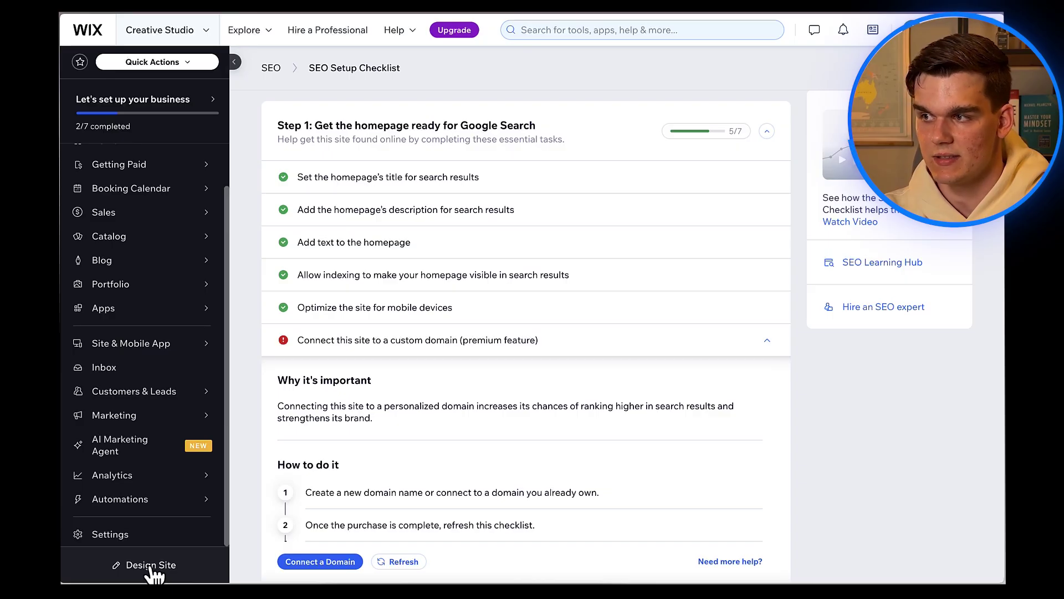
left_click(151, 564)
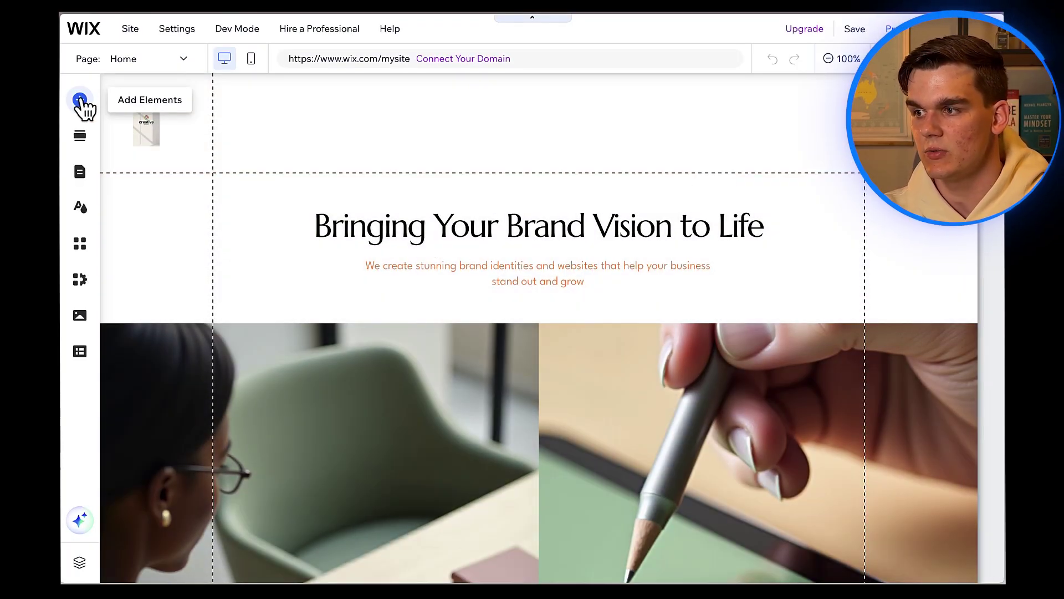
scroll(446, 238, "down", 1)
Switch the editor to the Contact page via Pages & Menu
scroll(446, 238, "up", 1)
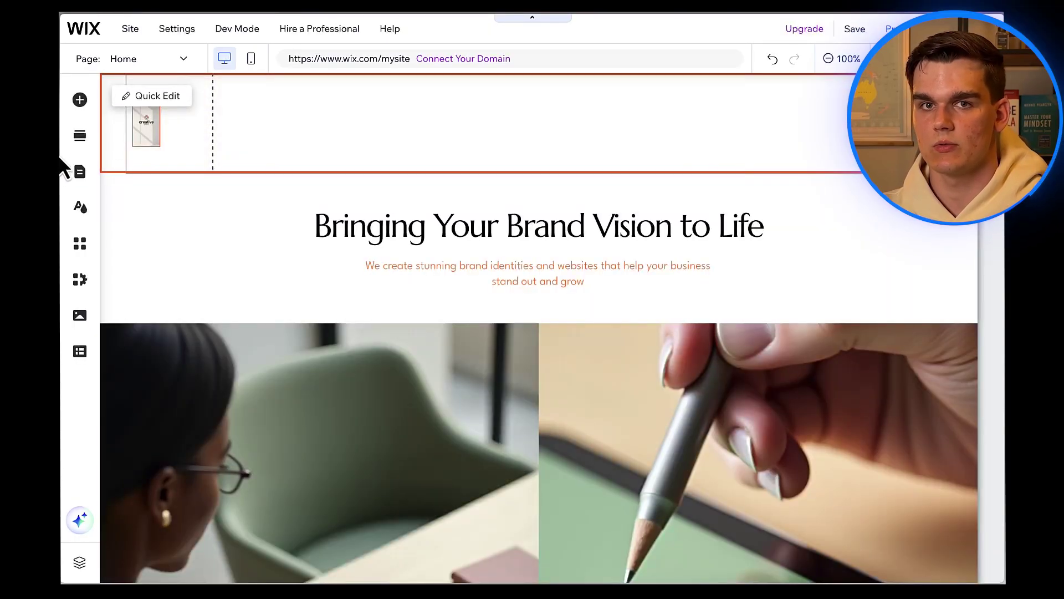
left_click(81, 177)
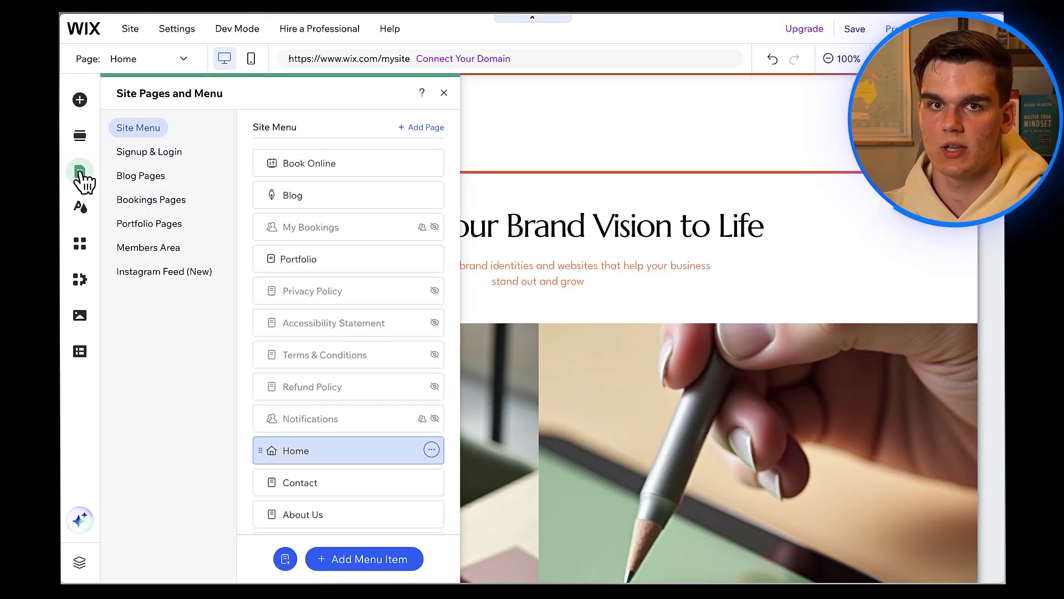
left_click(317, 491)
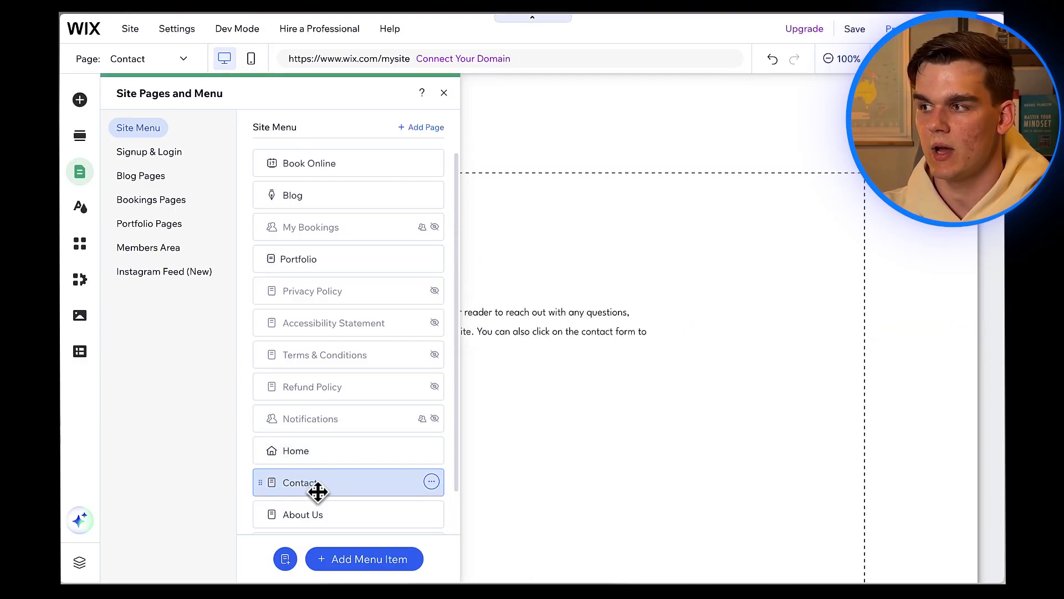
Add a premade 'Get in touch' contact form from Contact & Forms
left_click(83, 108)
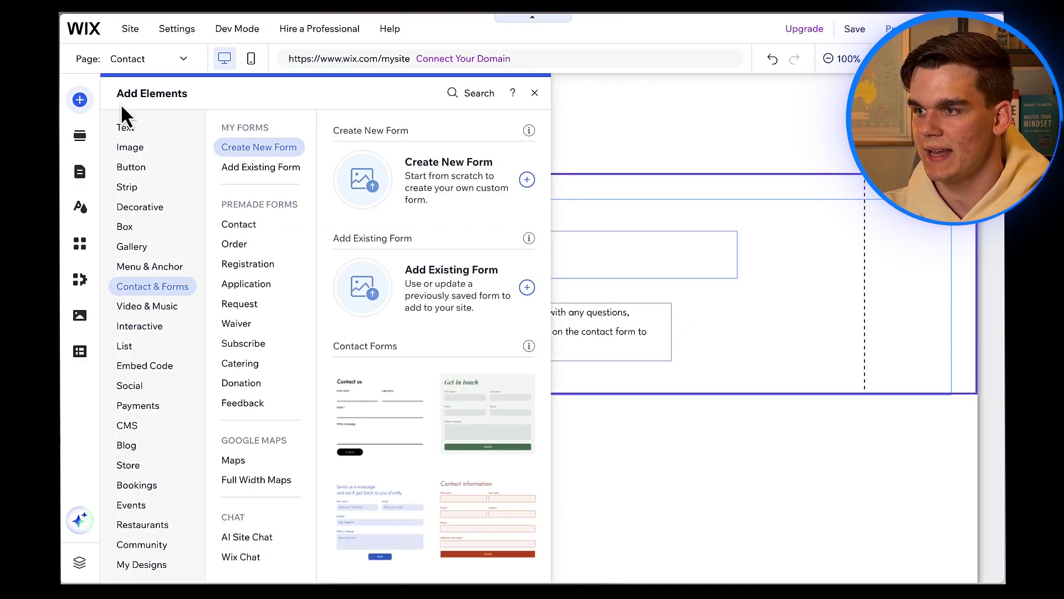
mouse_move(145, 293)
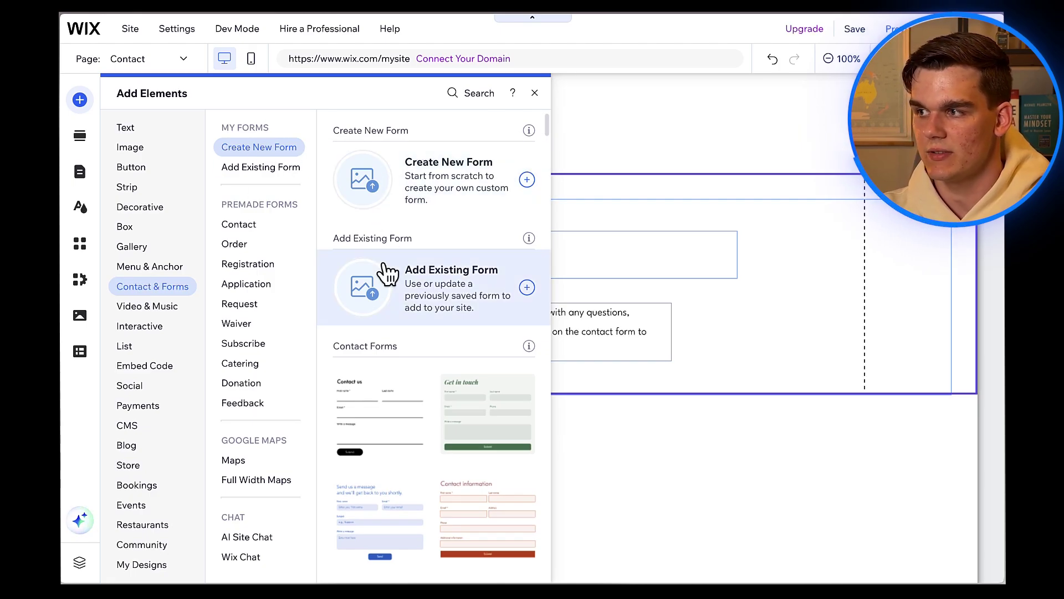
scroll(385, 273, "down", 2)
scroll(384, 271, "down", 3)
scroll(381, 273, "up", 2)
scroll(382, 272, "down", 3)
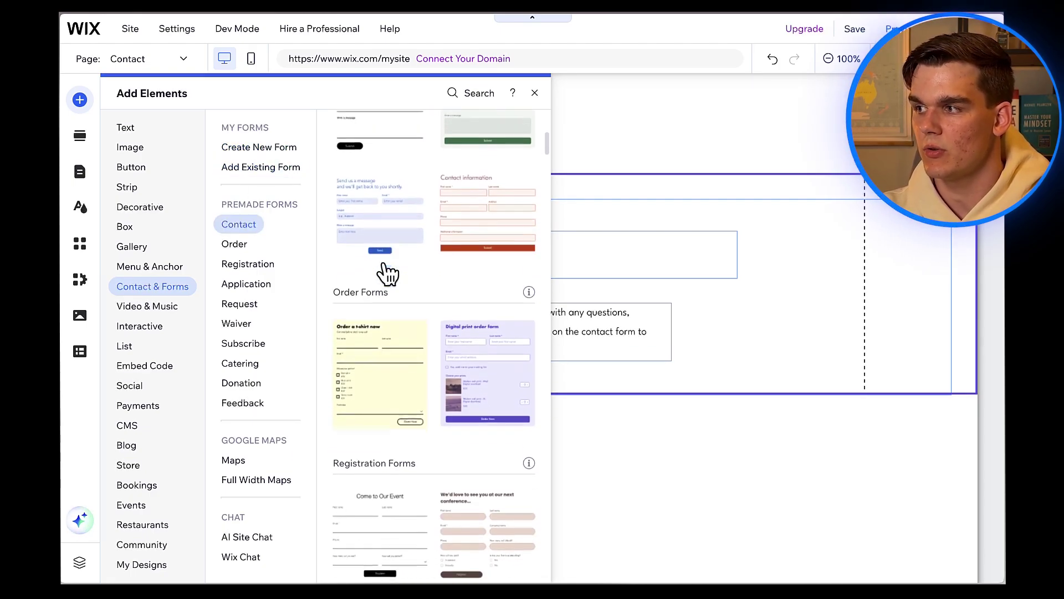
scroll(387, 273, "up", 2)
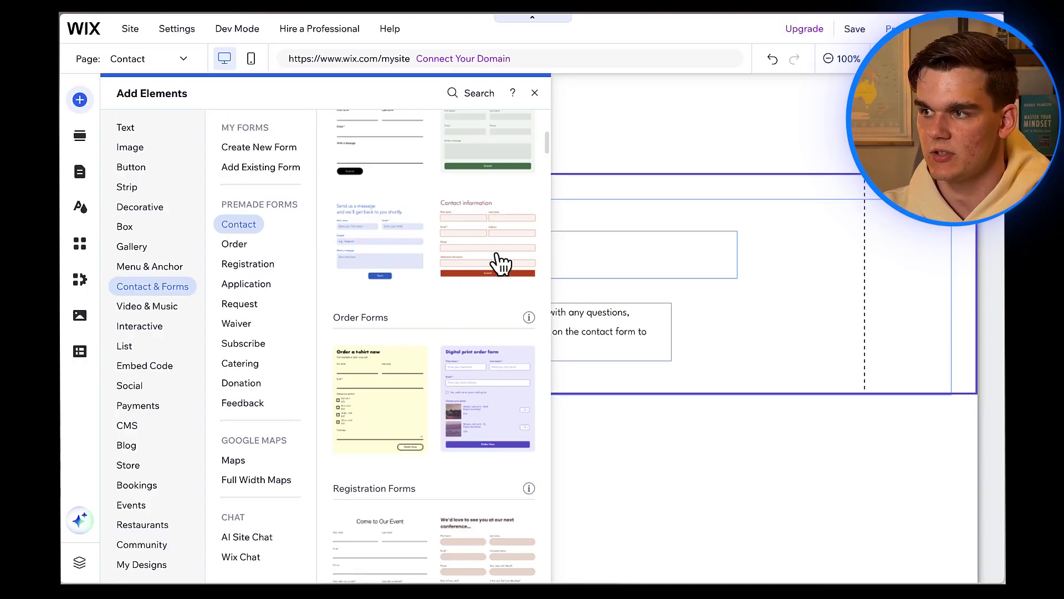
left_click(472, 187)
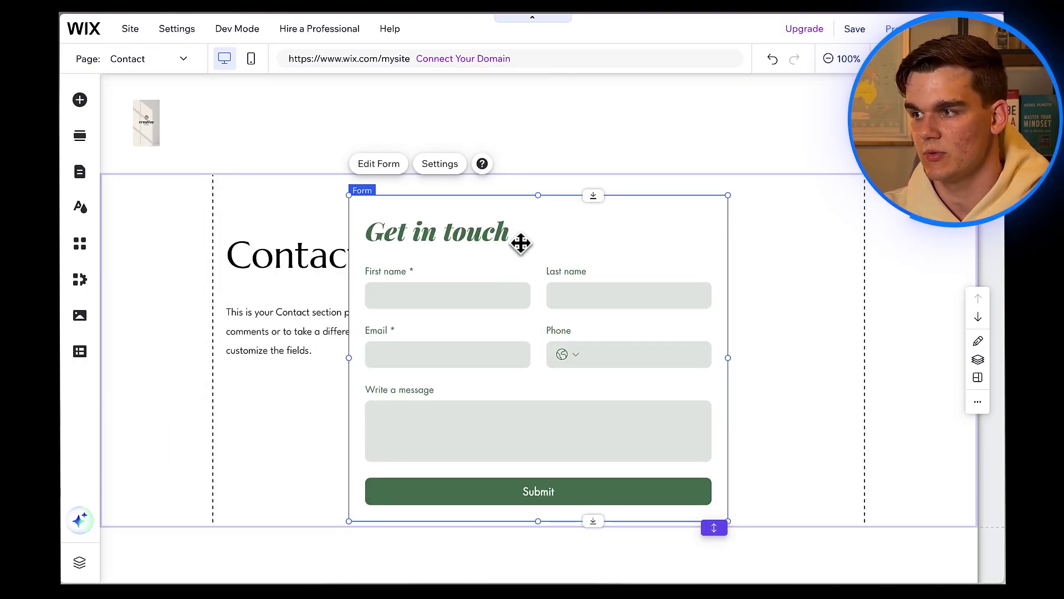
scroll(520, 244, "down", 1)
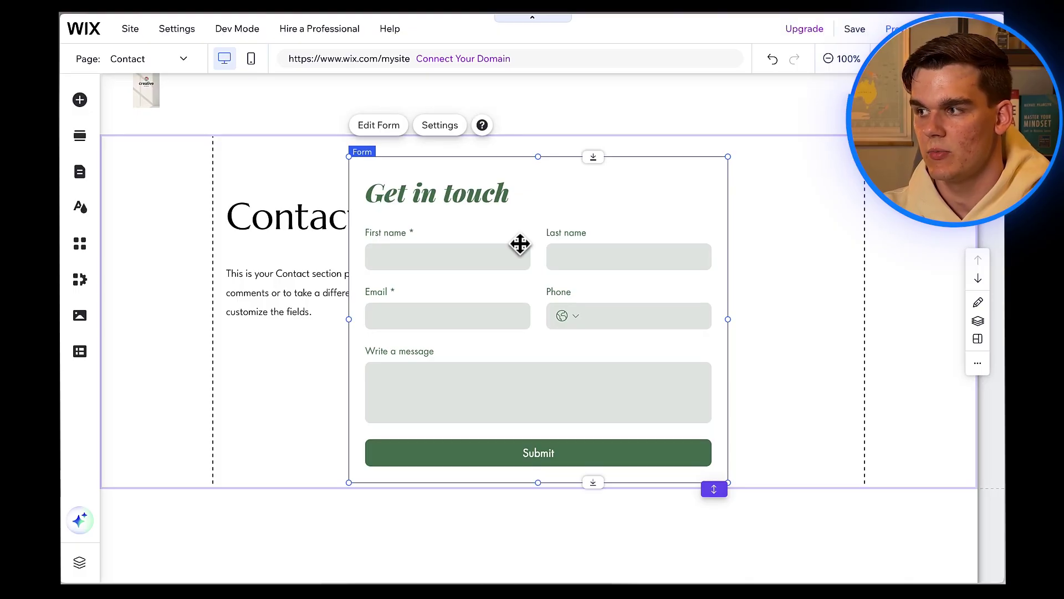
scroll(520, 244, "down", 1)
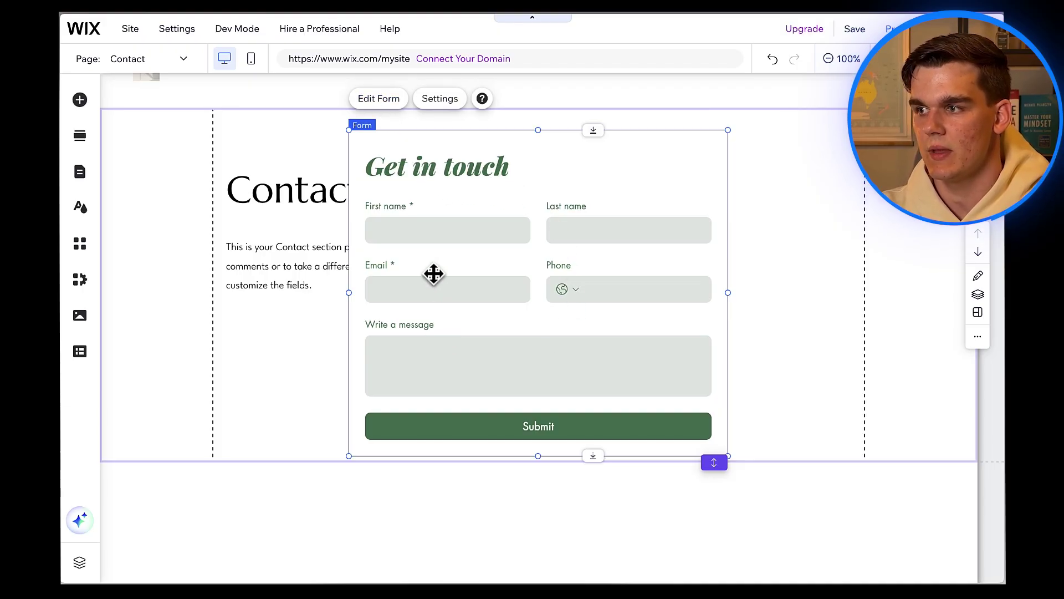
left_click(394, 102)
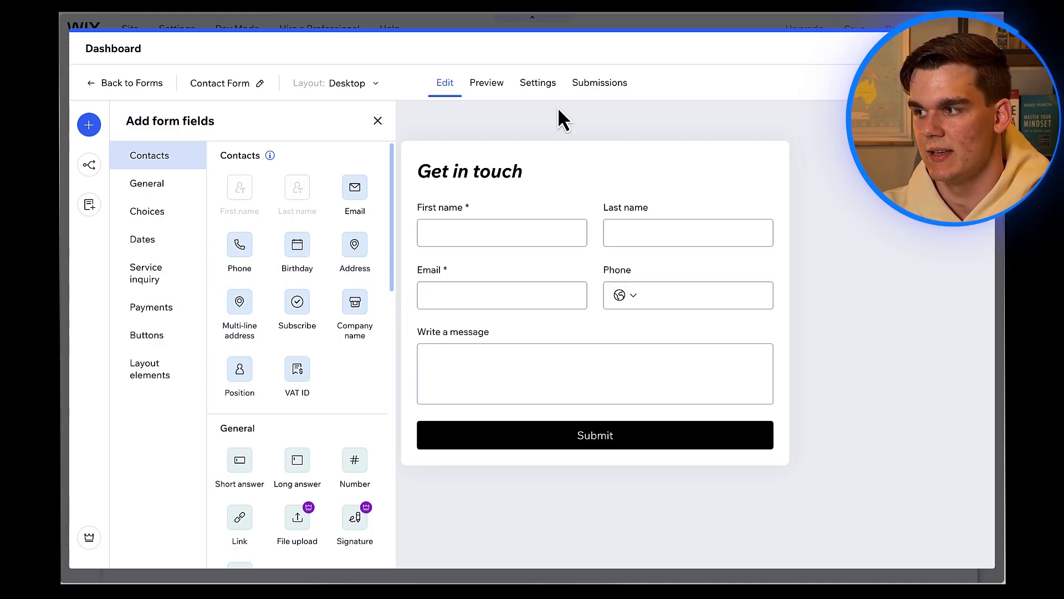
key("Escape")
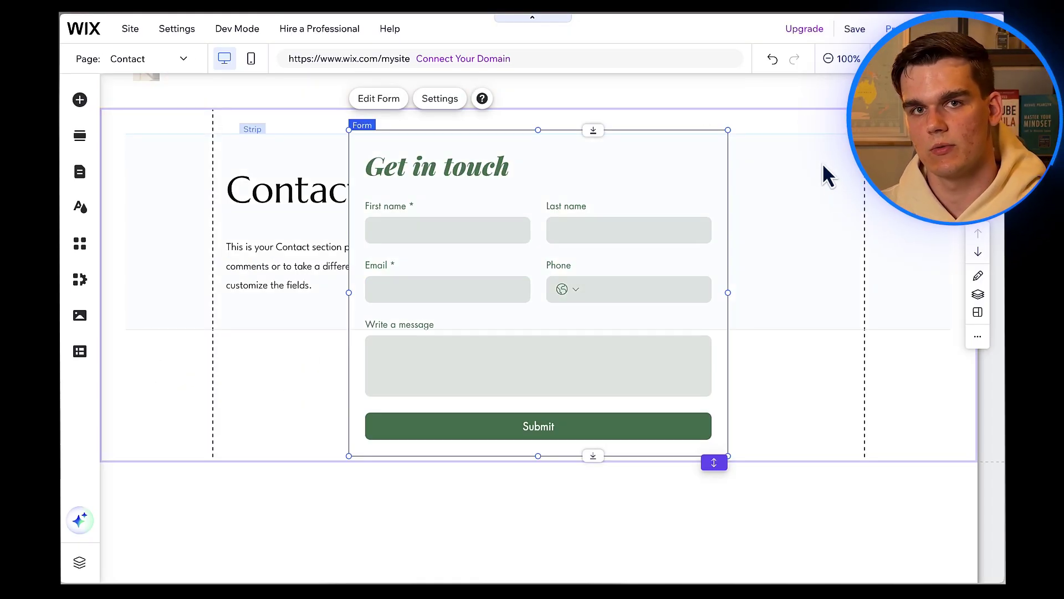
View the Blog, Home, About Us and Portfolio pages, then return to Contact
left_click(81, 177)
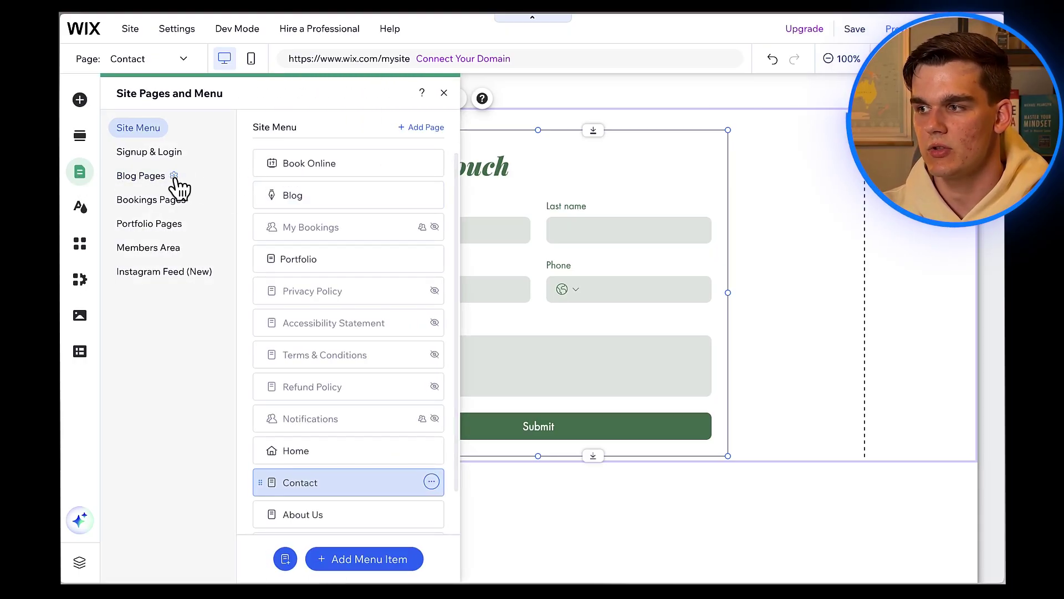
left_click(321, 195)
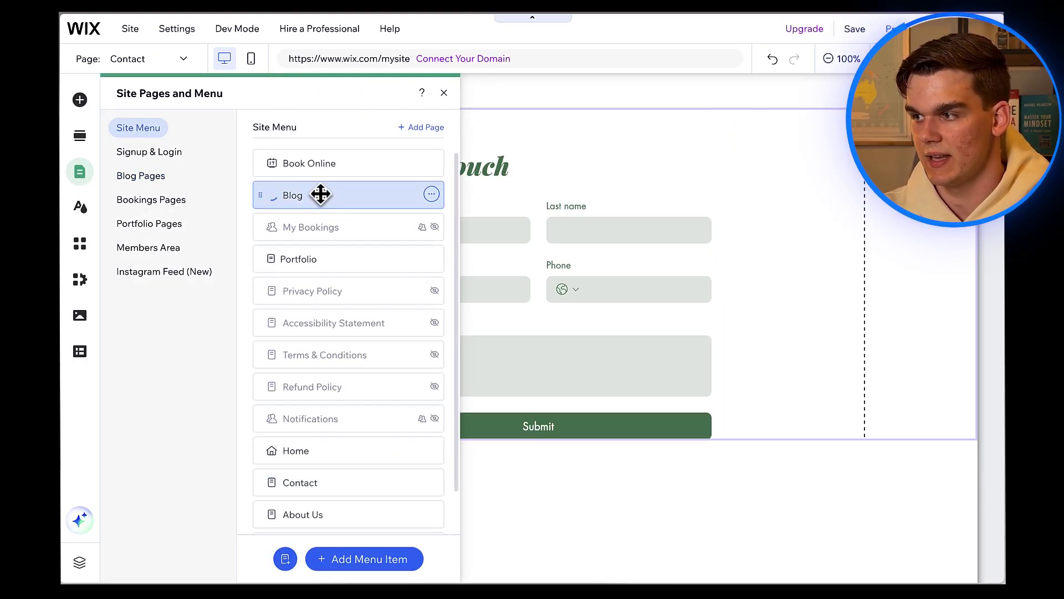
left_click(309, 449)
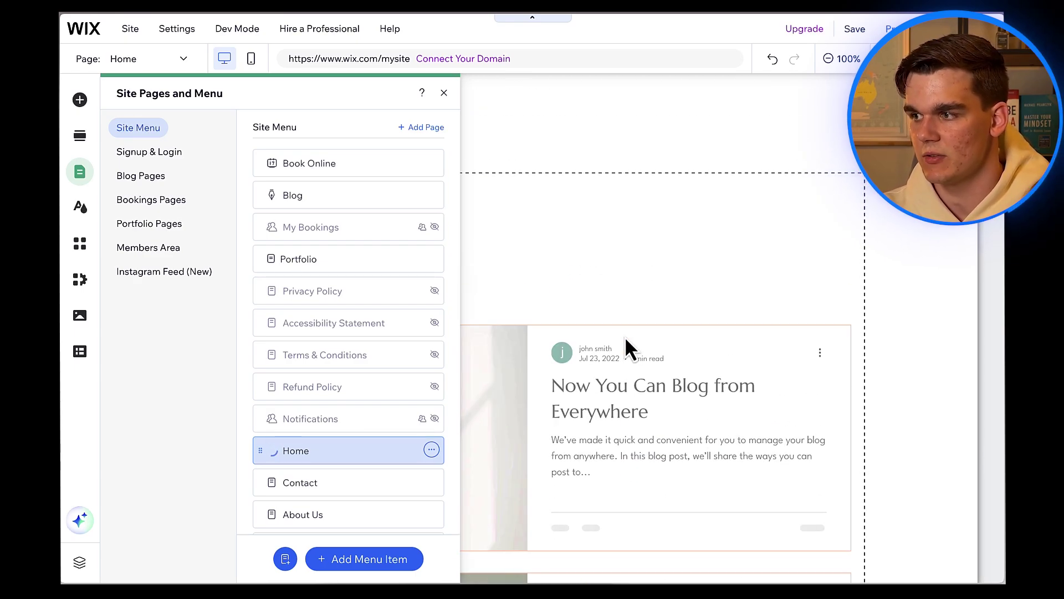
scroll(624, 336, "down", 6)
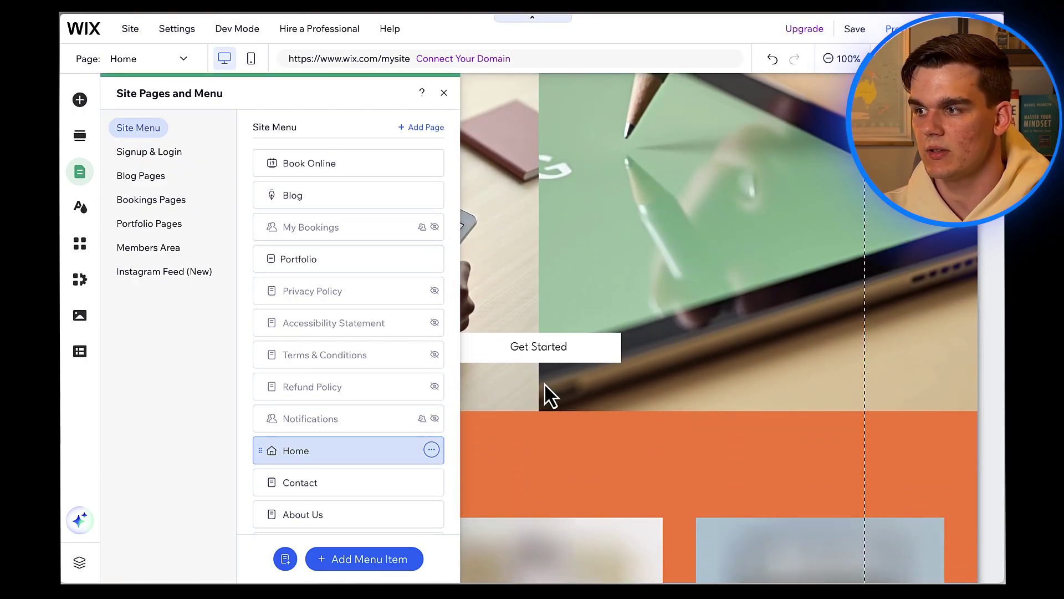
scroll(327, 444, "down", 1)
left_click(313, 471)
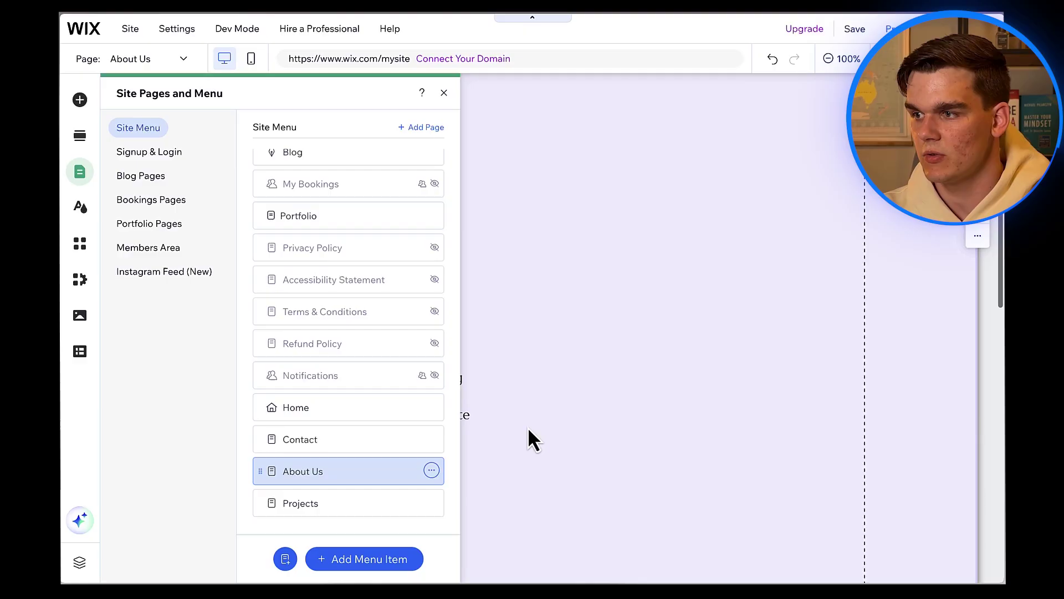
scroll(298, 264, "up", 2)
left_click(299, 259)
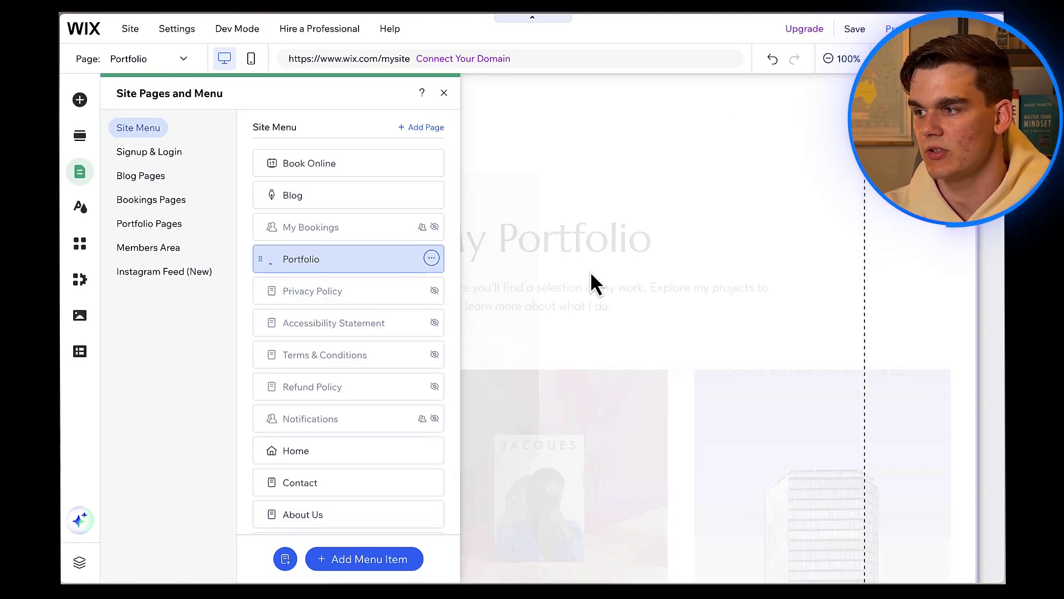
scroll(591, 271, "down", 8)
scroll(555, 270, "up", 5)
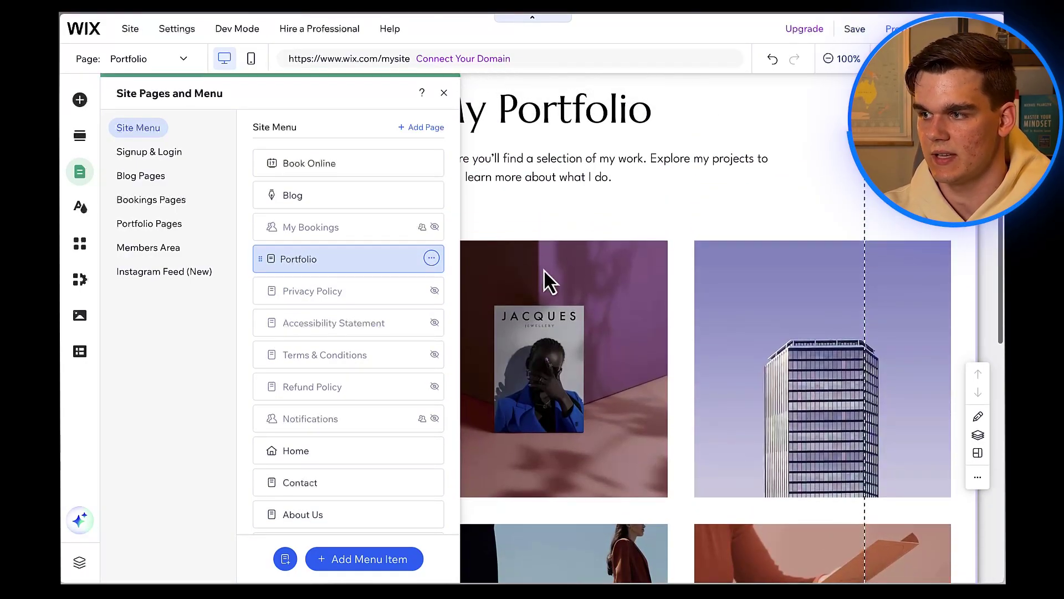
left_click(325, 477)
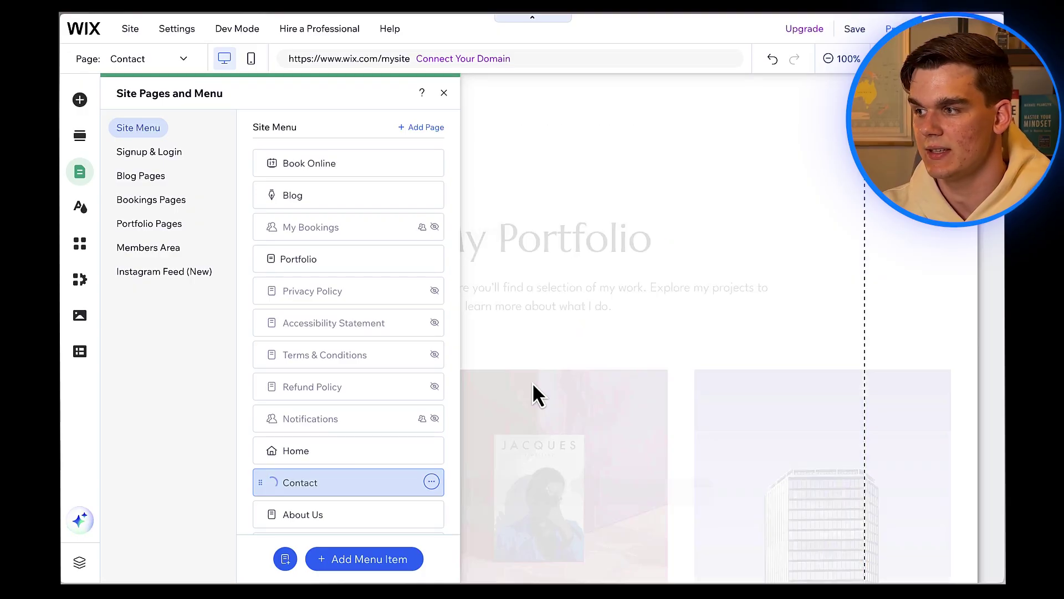
scroll(551, 387, "down", 4)
scroll(551, 387, "up", 4)
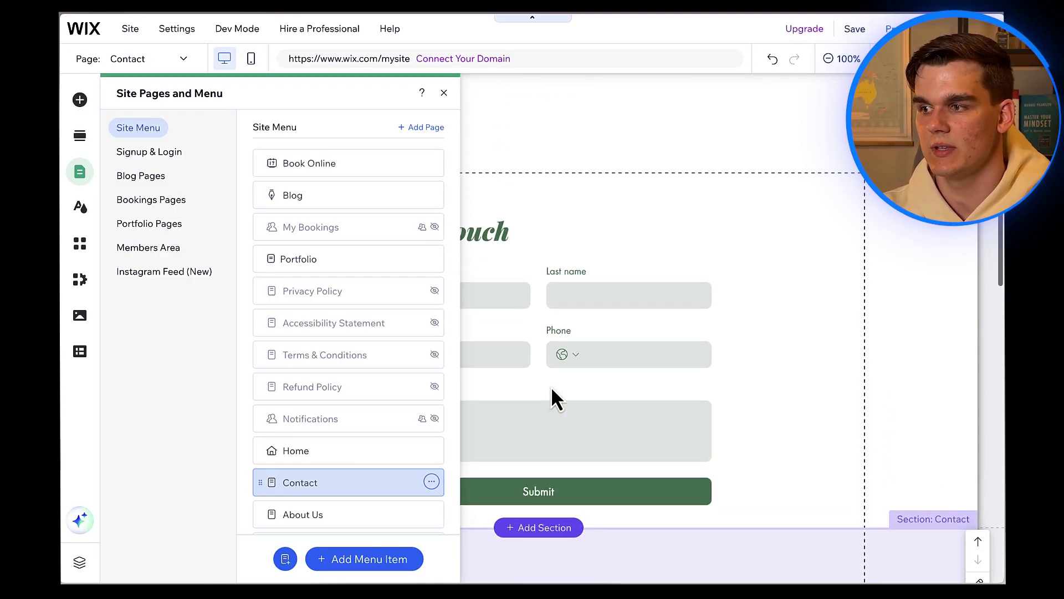
Move the Get in touch form below the Contact paragraph and publish the site
left_click(444, 93)
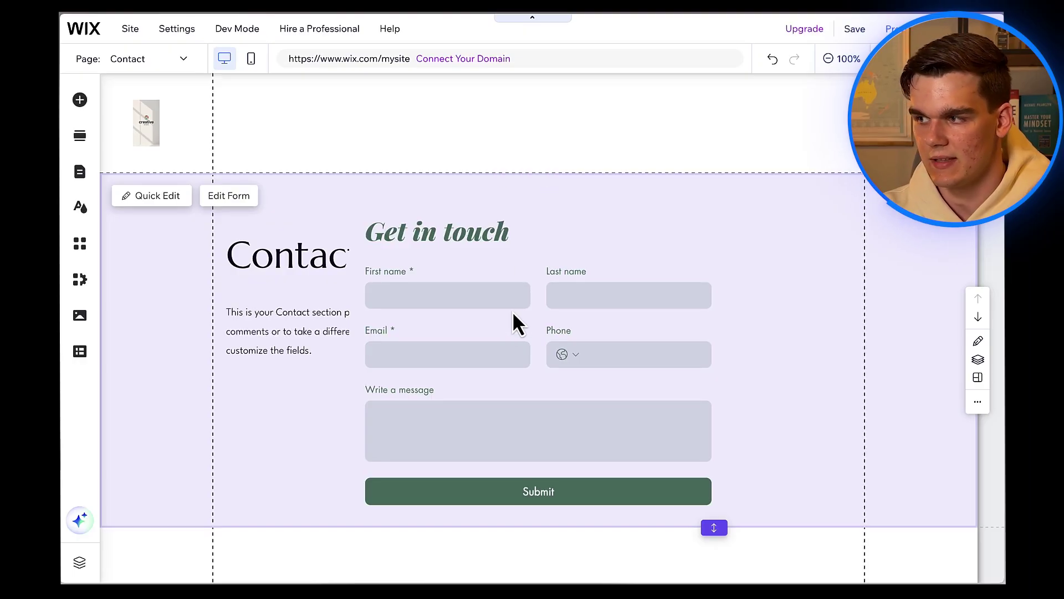
scroll(512, 320, "down", 3)
scroll(514, 302, "up", 1)
left_click(533, 122)
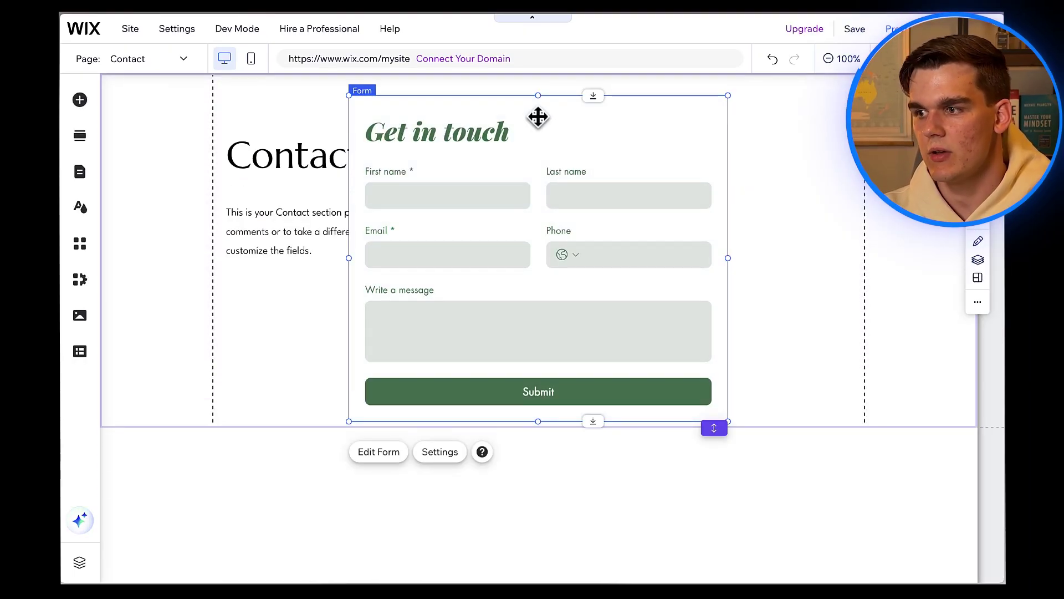
left_click_drag(538, 117, 534, 447)
scroll(540, 343, "up", 2)
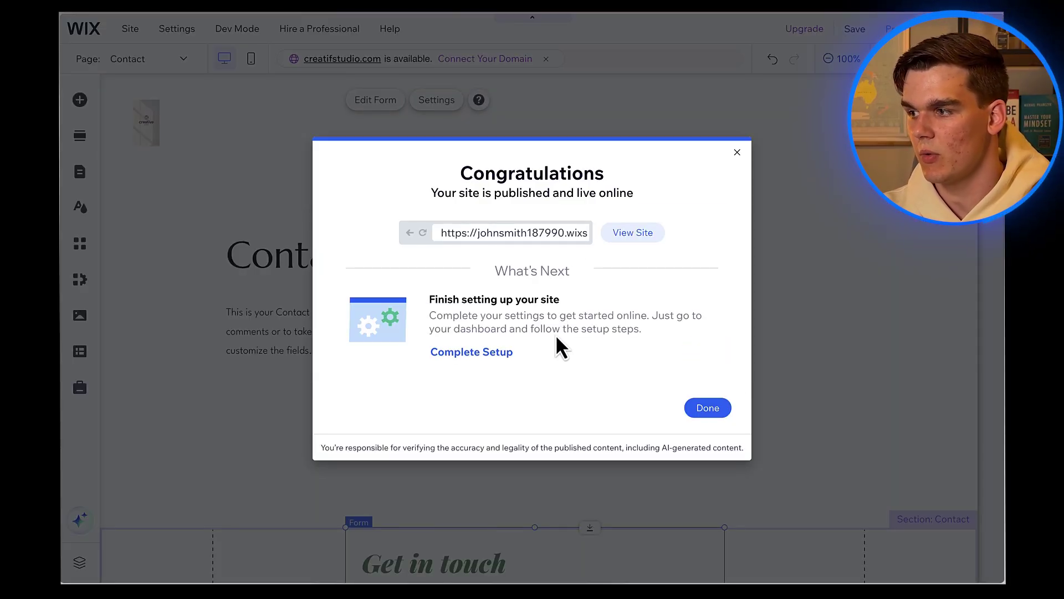
left_click(705, 411)
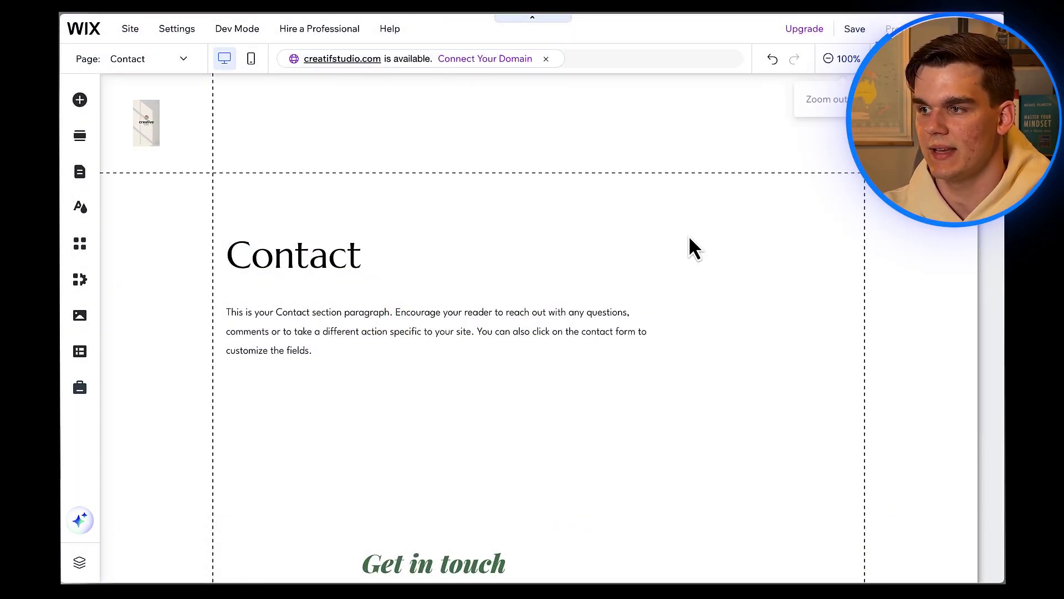
Enter Preview mode and go to the Home page through the site's navigation menu
key("ctrl+shift+p")
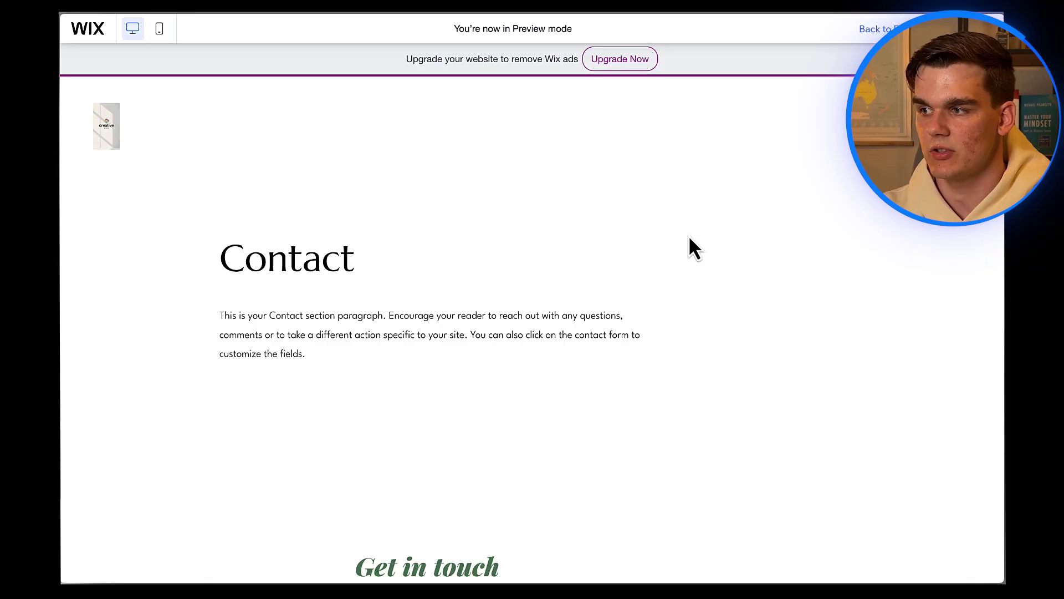
scroll(567, 273, "down", 5)
scroll(567, 273, "up", 5)
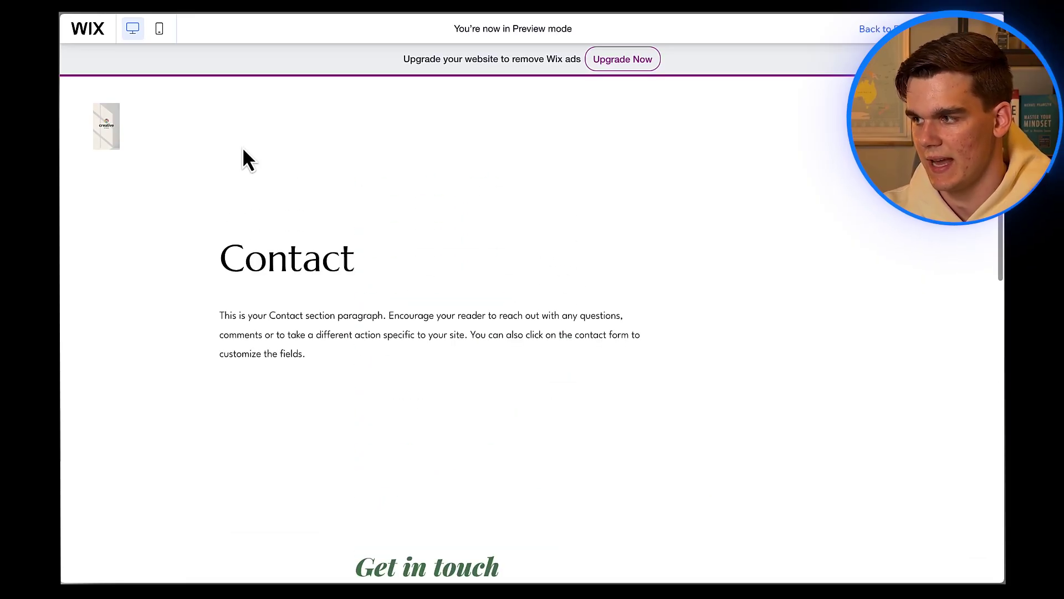
left_click(950, 127)
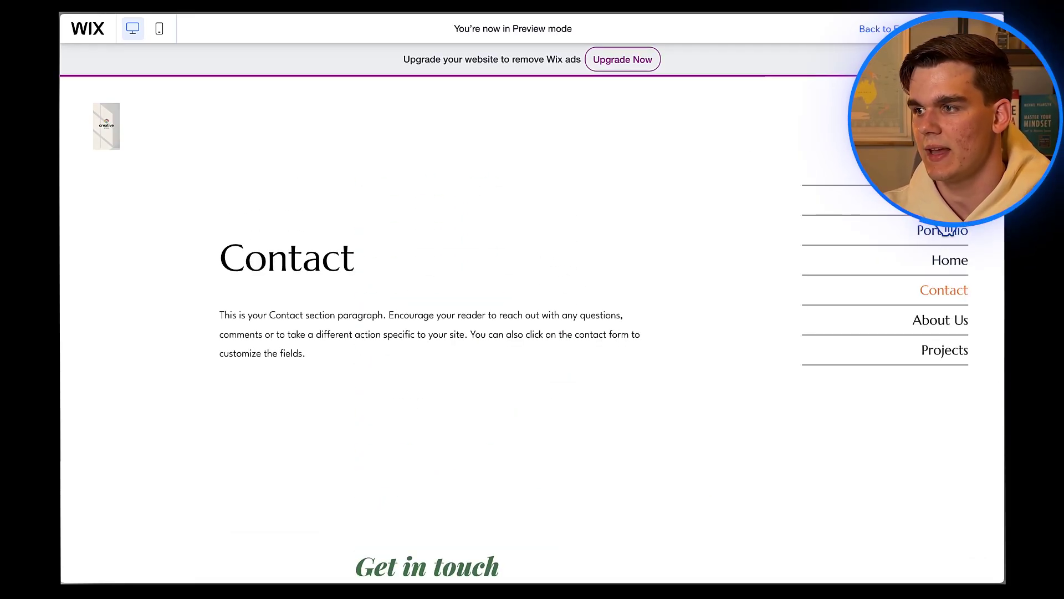
left_click(947, 263)
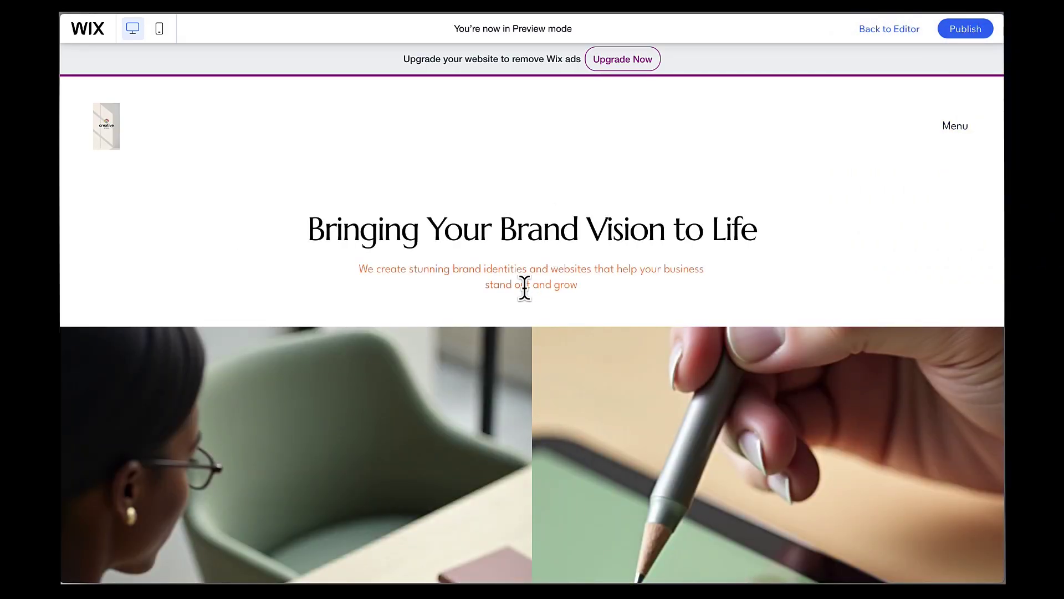
scroll(525, 288, "down", 15)
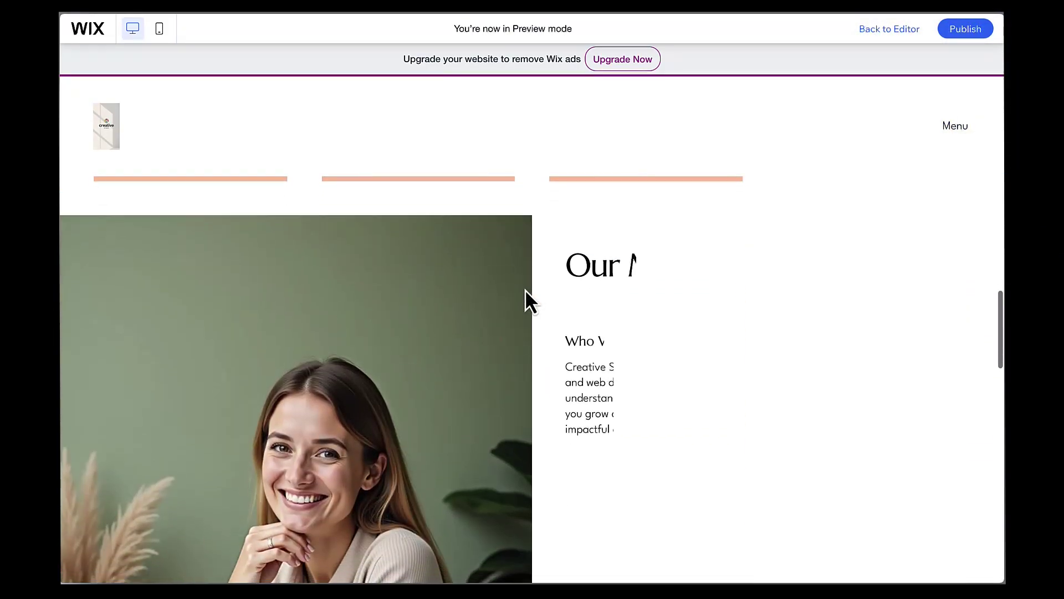
scroll(524, 288, "up", 15)
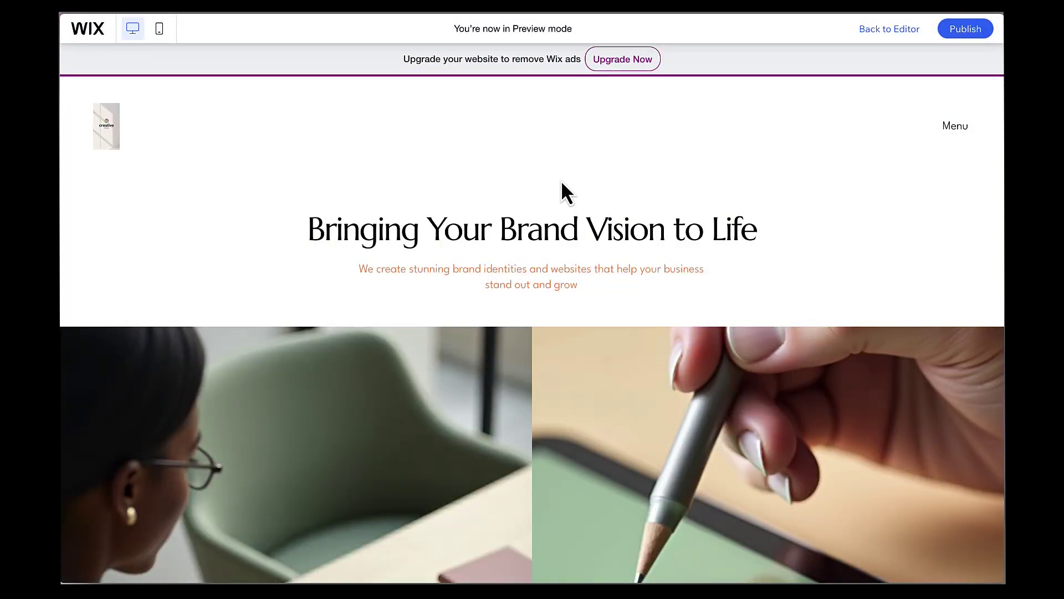
Review the 'Bringing Your Brand Vision to Life' Home page sections and check the menu opens and closes
left_click(773, 12)
scroll(458, 340, "down", 5)
scroll(463, 352, "down", 8)
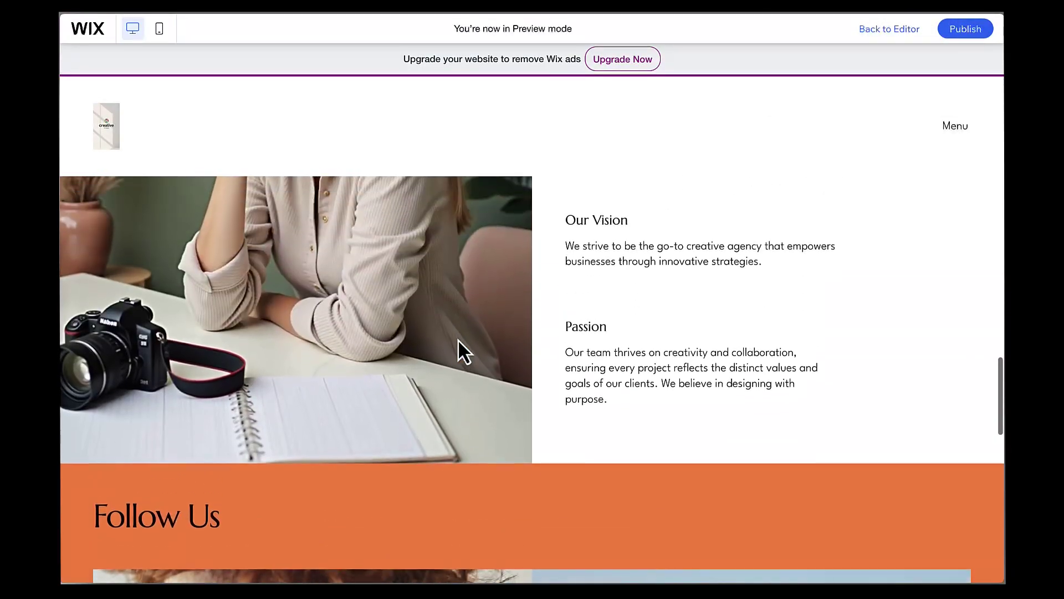
scroll(463, 352, "up", 2)
scroll(458, 339, "down", 10)
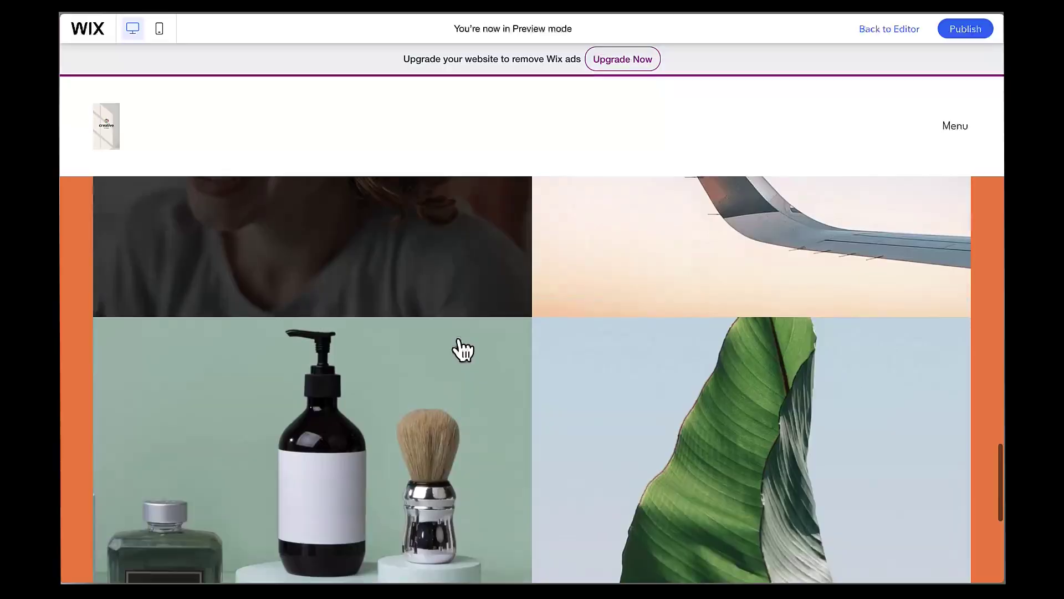
scroll(460, 341, "up", 15)
scroll(460, 347, "up", 5)
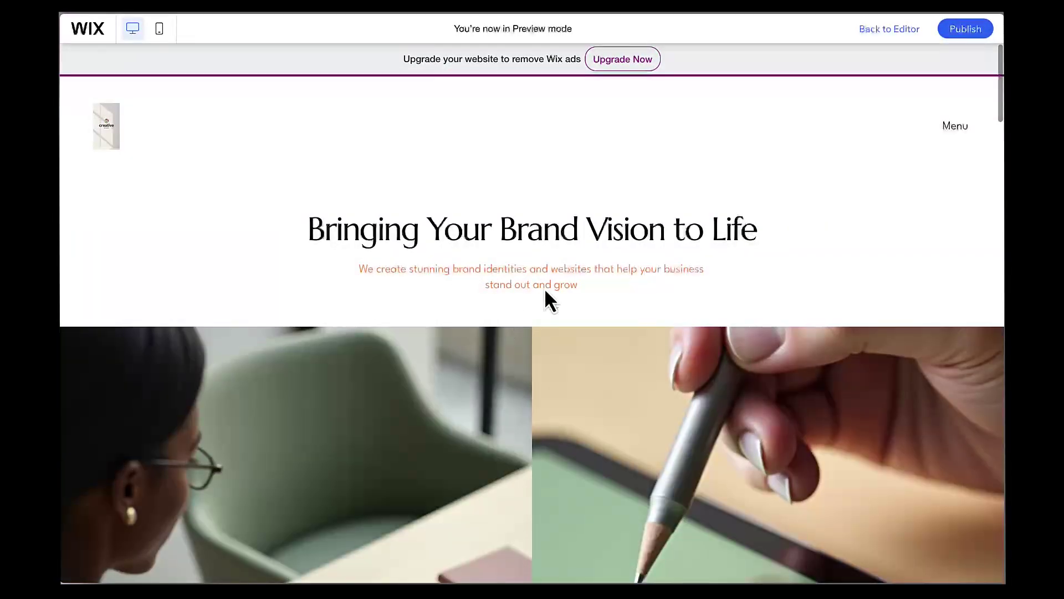
left_click(962, 140)
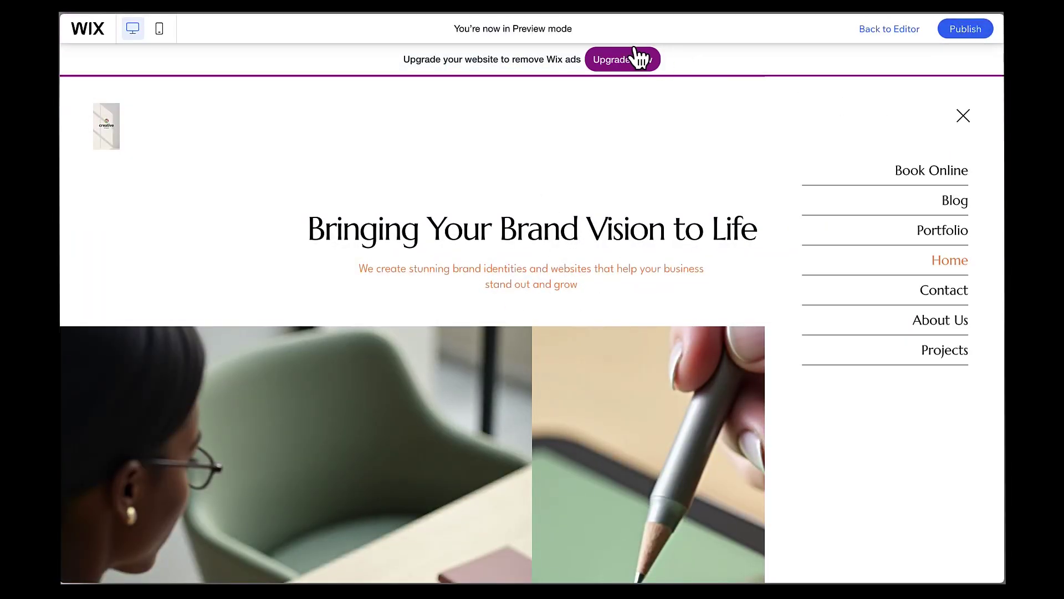
left_click(941, 175)
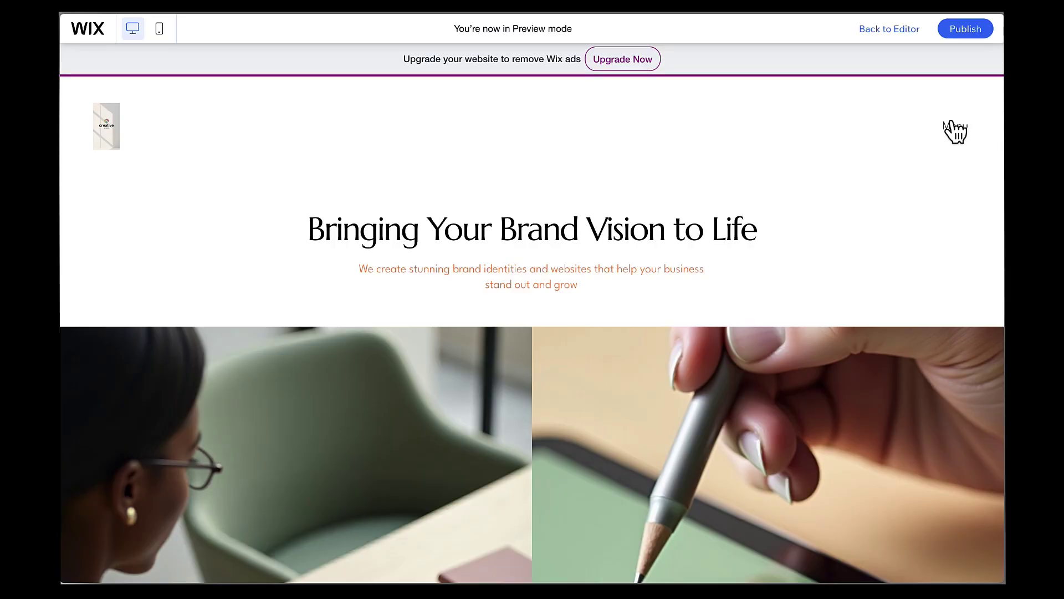
scroll(525, 259, "down", 2)
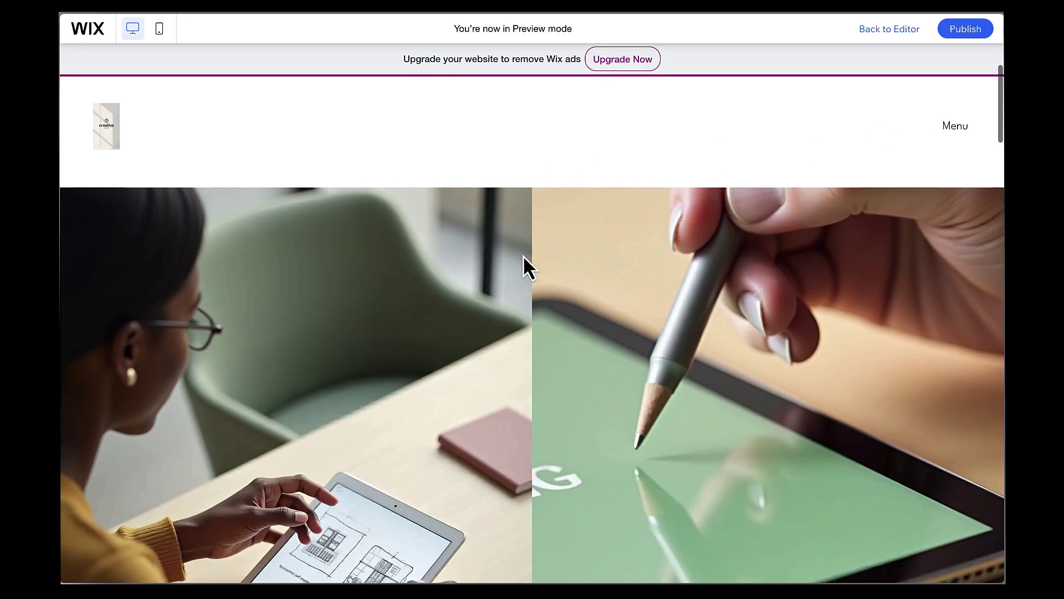